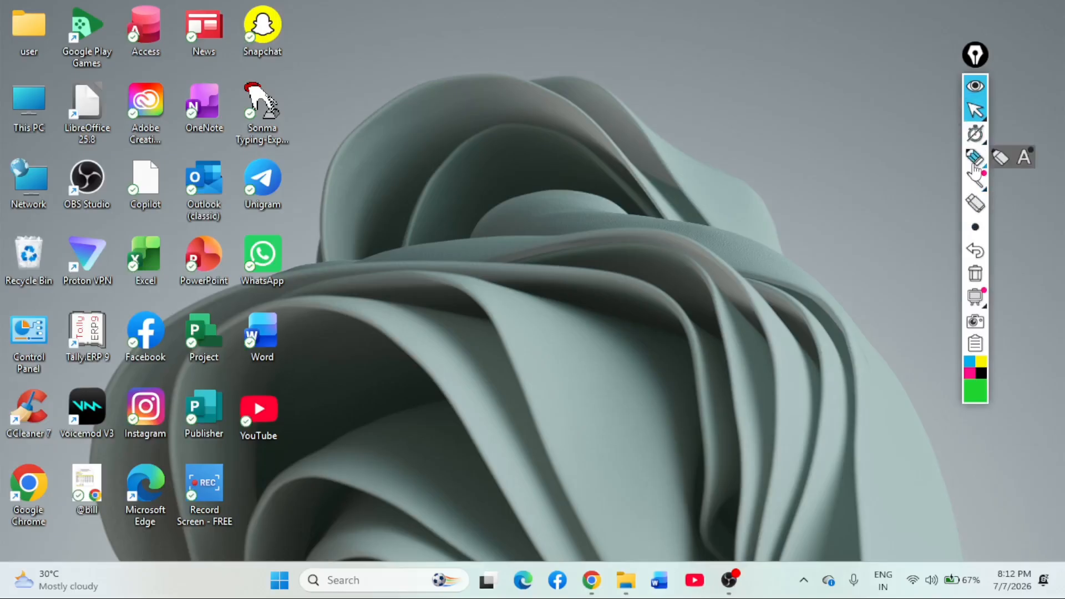
- Circle the Word desktop shortcut in green ink with the annotation pen and erase the mark
click(974, 157)
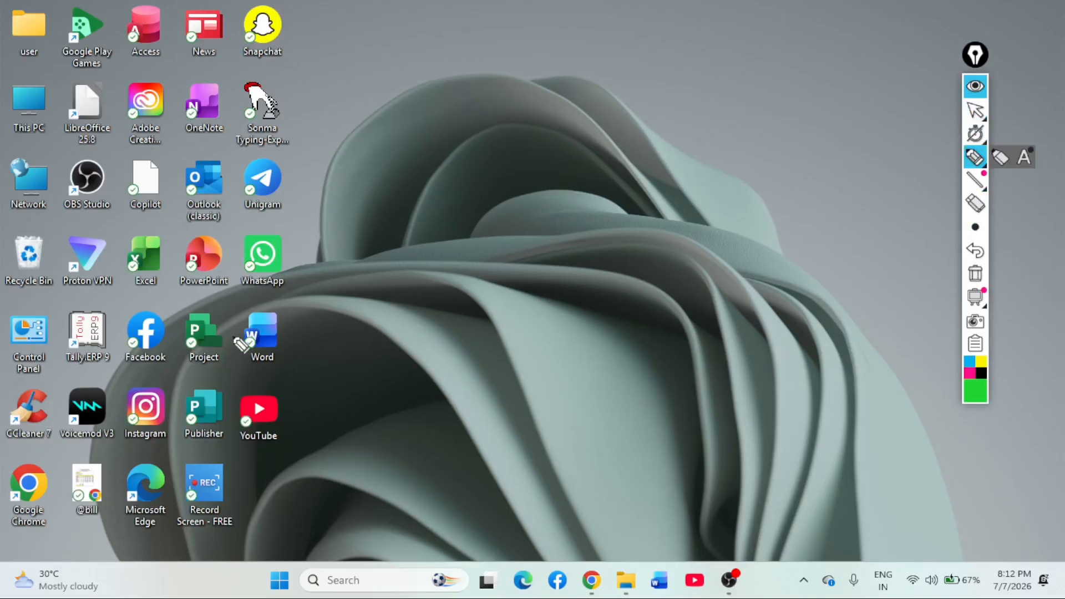
mouse_move(256, 308)
mouse_down()
mouse_move(277, 339)
mouse_move(273, 368)
mouse_move(247, 344)
mouse_move(261, 308)
mouse_up()
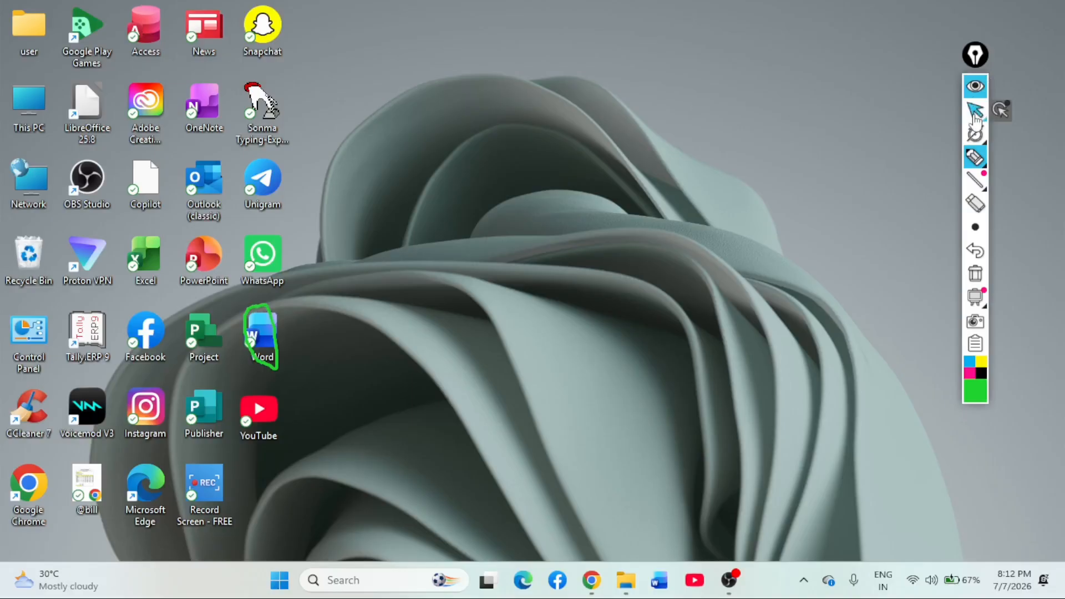
click(975, 204)
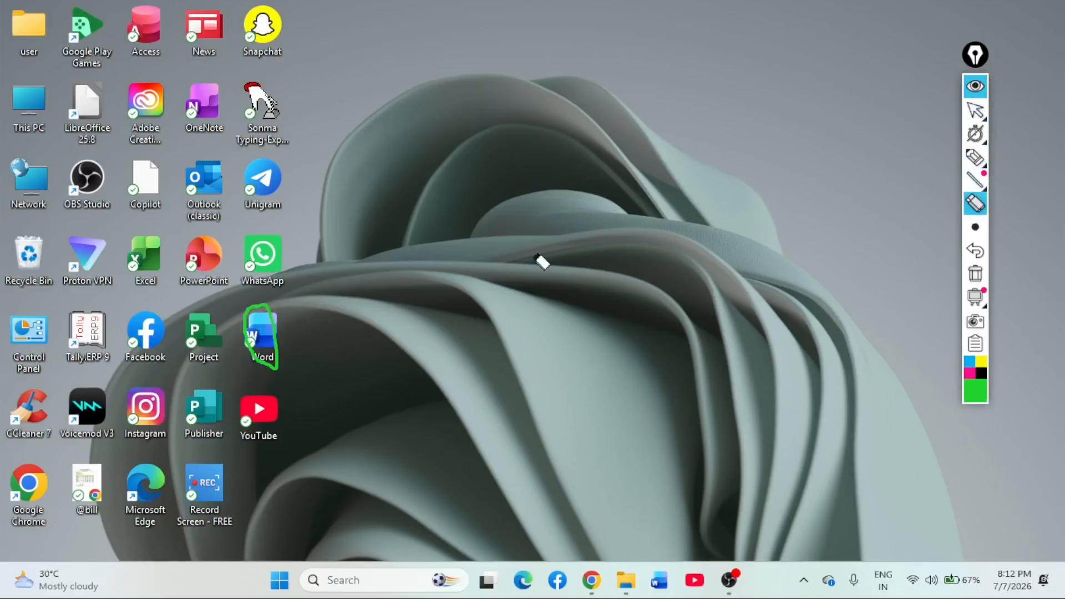
click(275, 307)
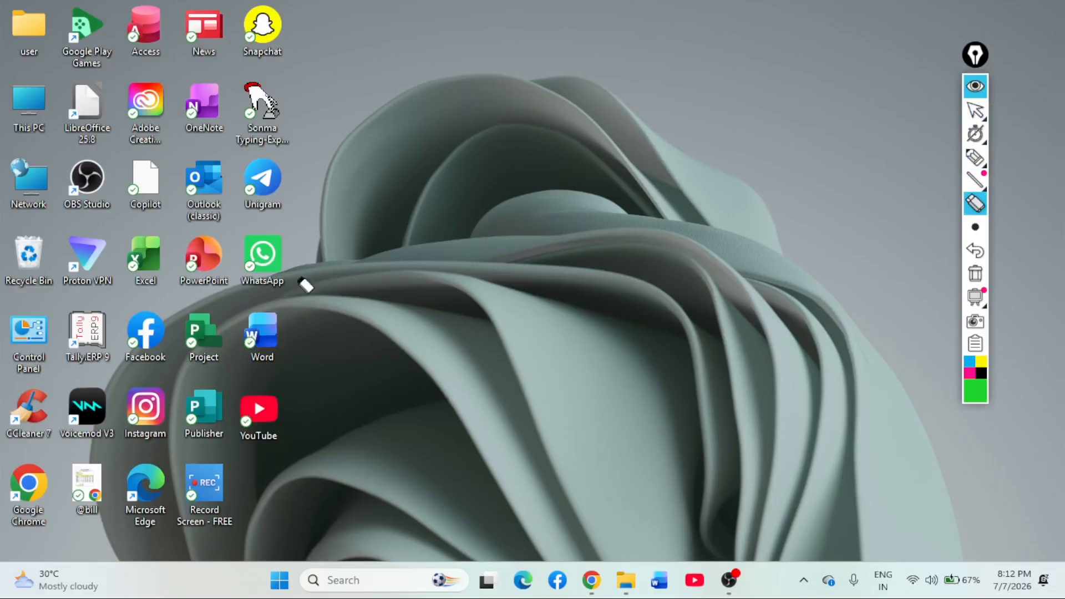
click(974, 113)
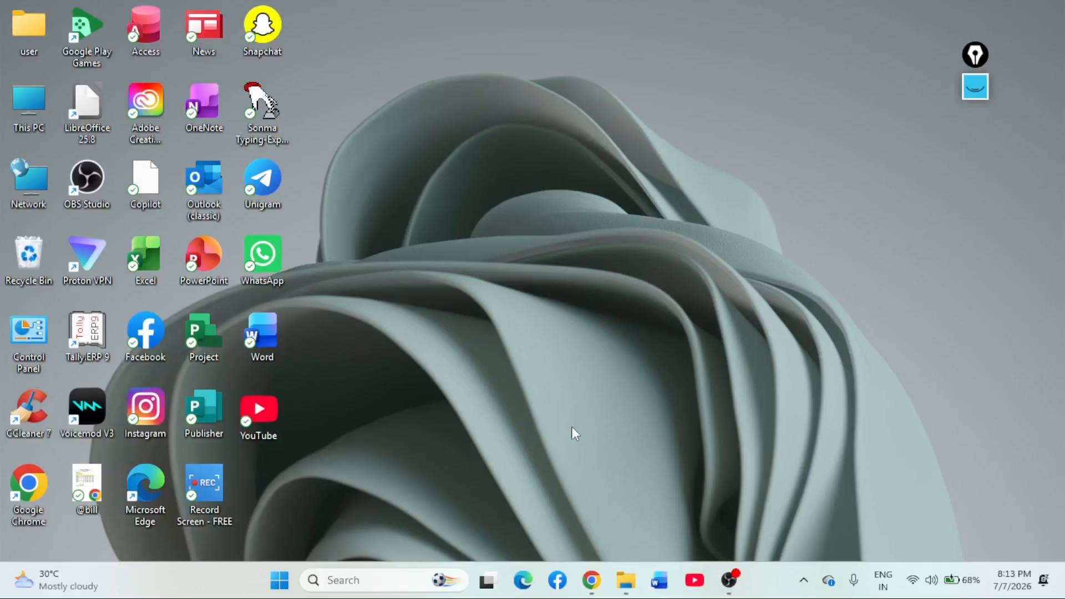
- Open the Run dialog with the winword command and outline the command and OK in black ink
key(super+r)
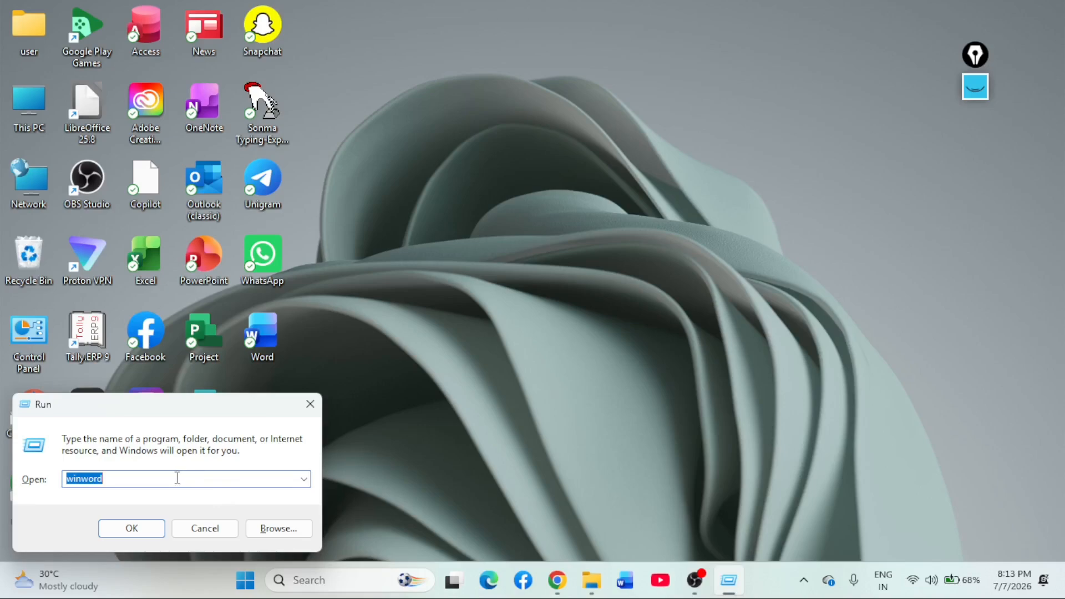
click(204, 476)
click(975, 87)
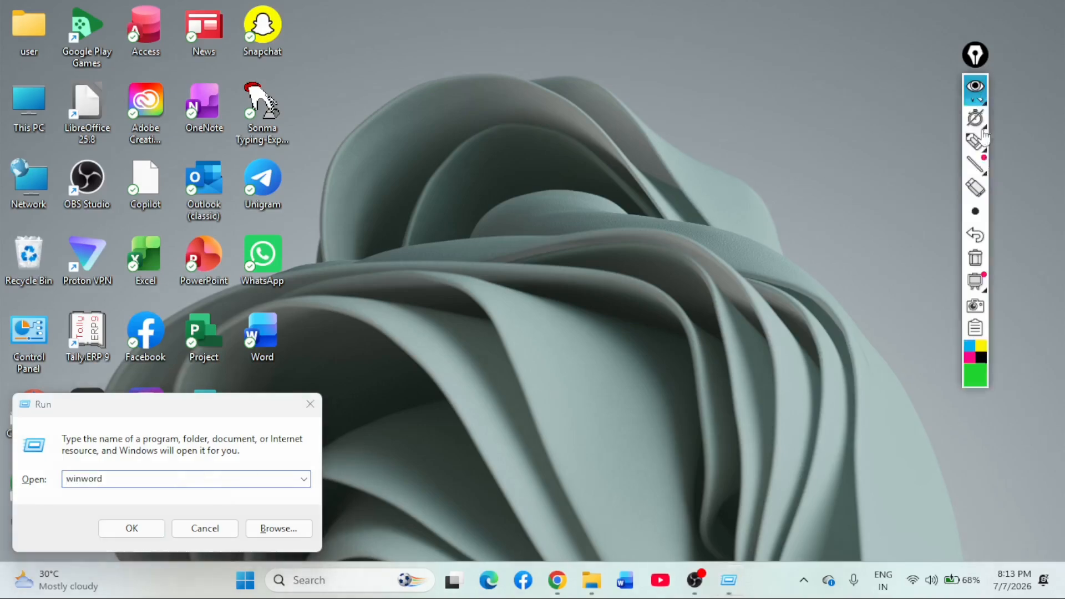
mouse_move(970, 136)
click(975, 158)
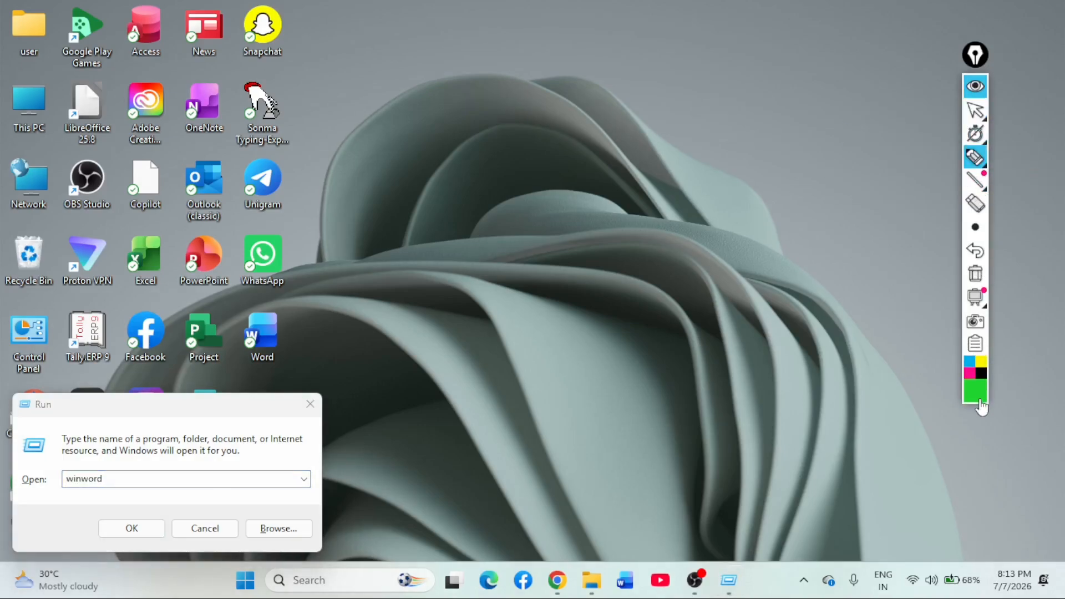
click(982, 375)
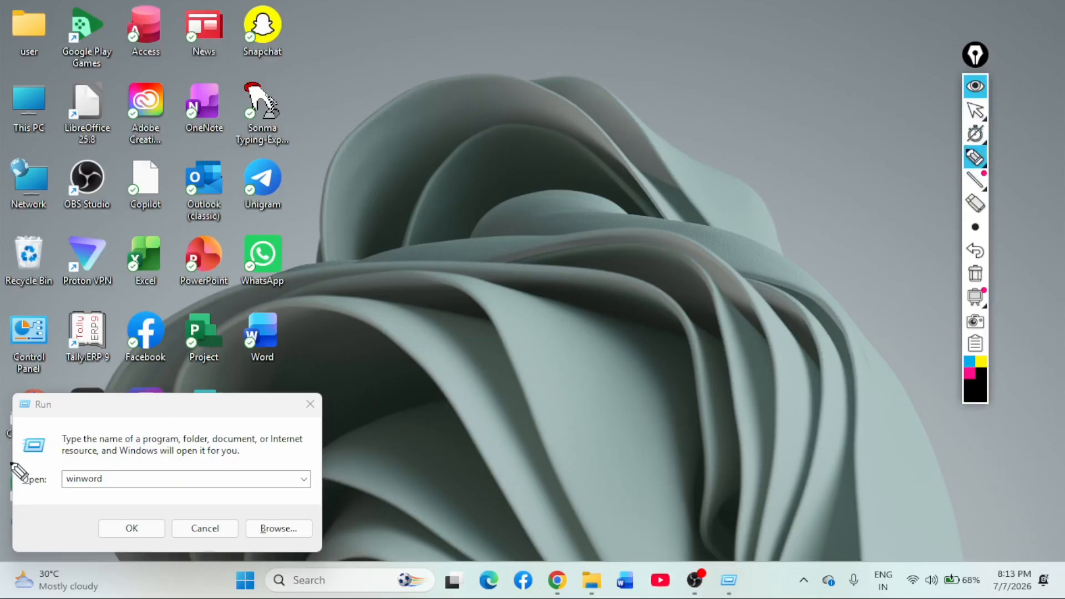
mouse_move(9, 462)
mouse_down()
mouse_move(112, 461)
mouse_move(109, 483)
mouse_move(69, 488)
mouse_move(58, 460)
mouse_up()
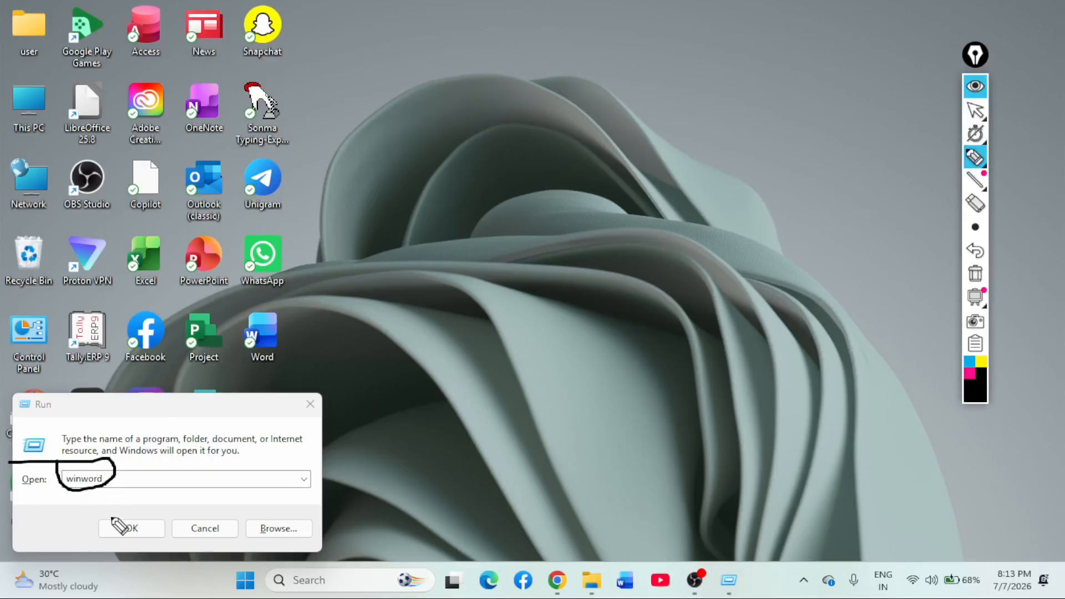
mouse_move(106, 515)
mouse_down()
mouse_move(158, 508)
mouse_move(159, 546)
mouse_move(121, 546)
mouse_move(104, 516)
mouse_move(108, 498)
mouse_up()
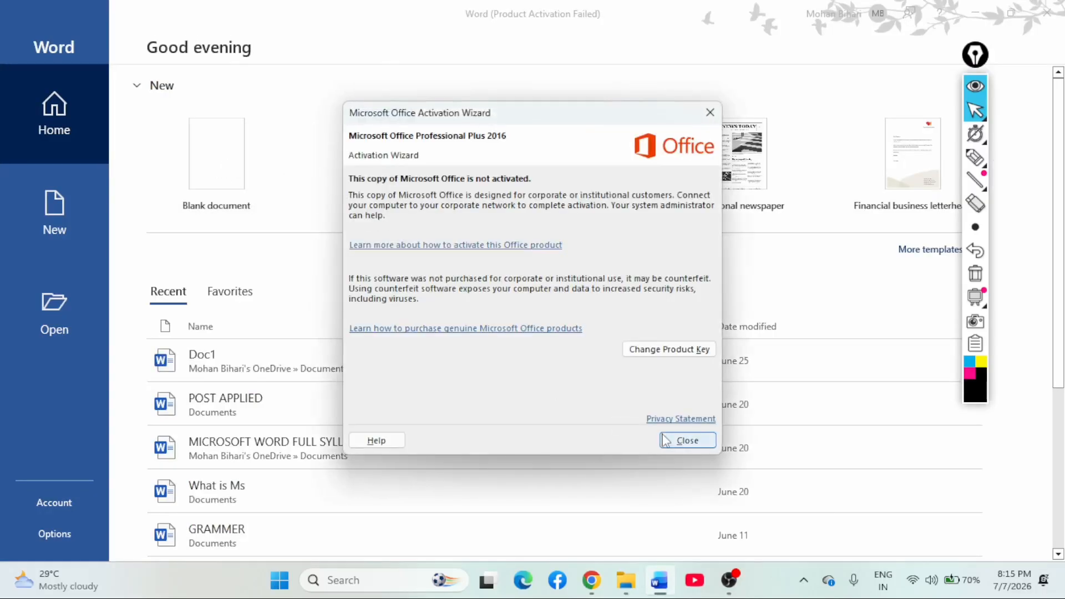
- Close the Microsoft Office Activation Wizard and move the annotation toolbar clear of the templates
click(678, 439)
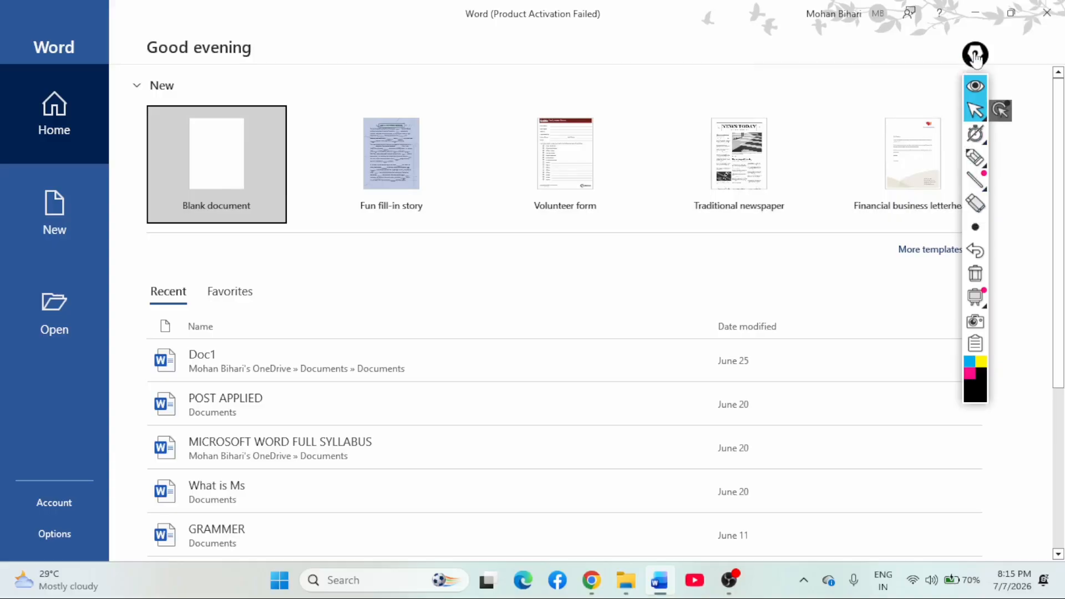
mouse_move(975, 55)
mouse_down()
mouse_move(1051, 250)
mouse_move(1019, 269)
mouse_up()
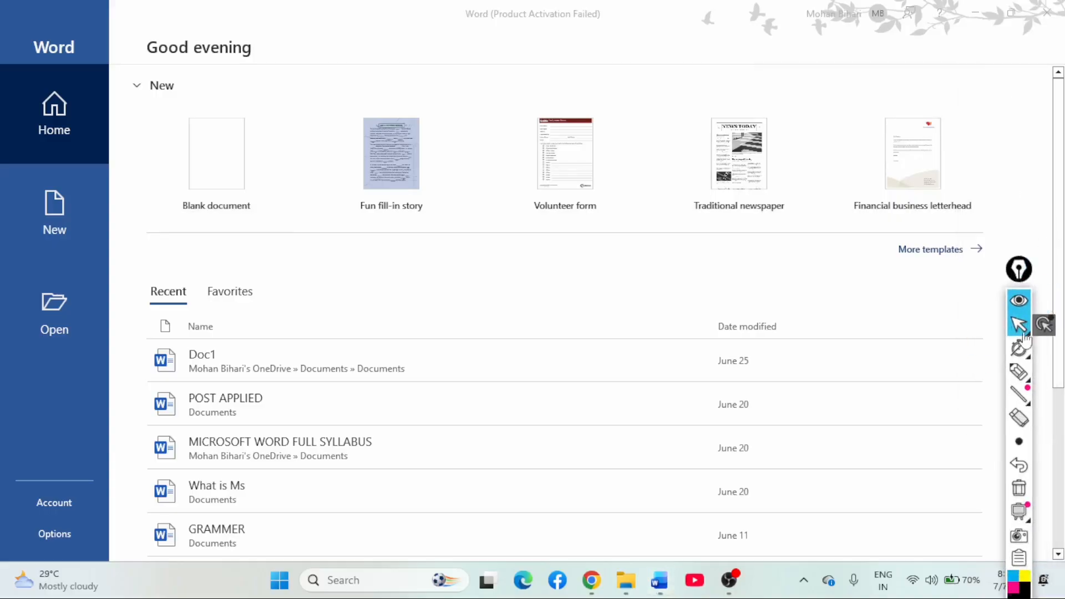
- Circle the More templates link in black ink, erase the mark and collapse the annotation toolbar
click(1019, 371)
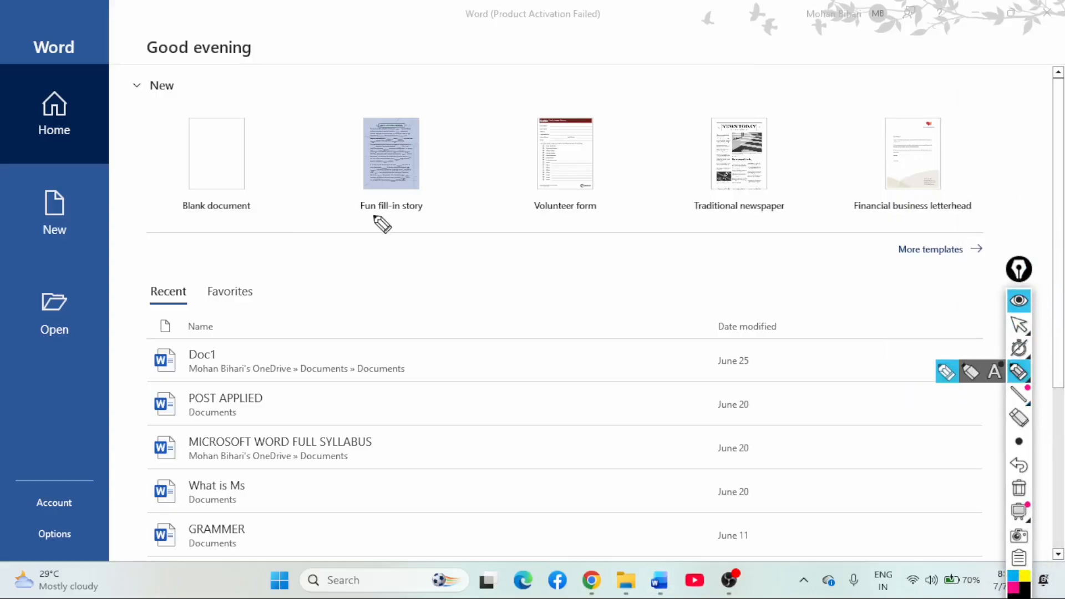
mouse_move(830, 252)
mouse_down()
mouse_move(942, 233)
mouse_move(1006, 239)
mouse_move(981, 276)
mouse_move(883, 288)
mouse_move(857, 258)
mouse_up()
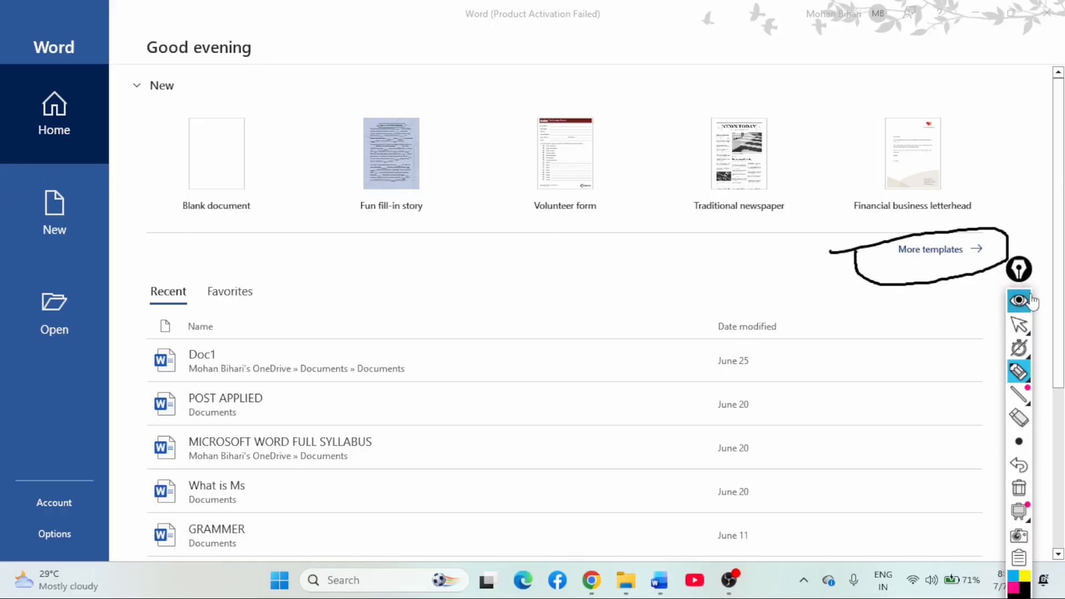
click(1024, 370)
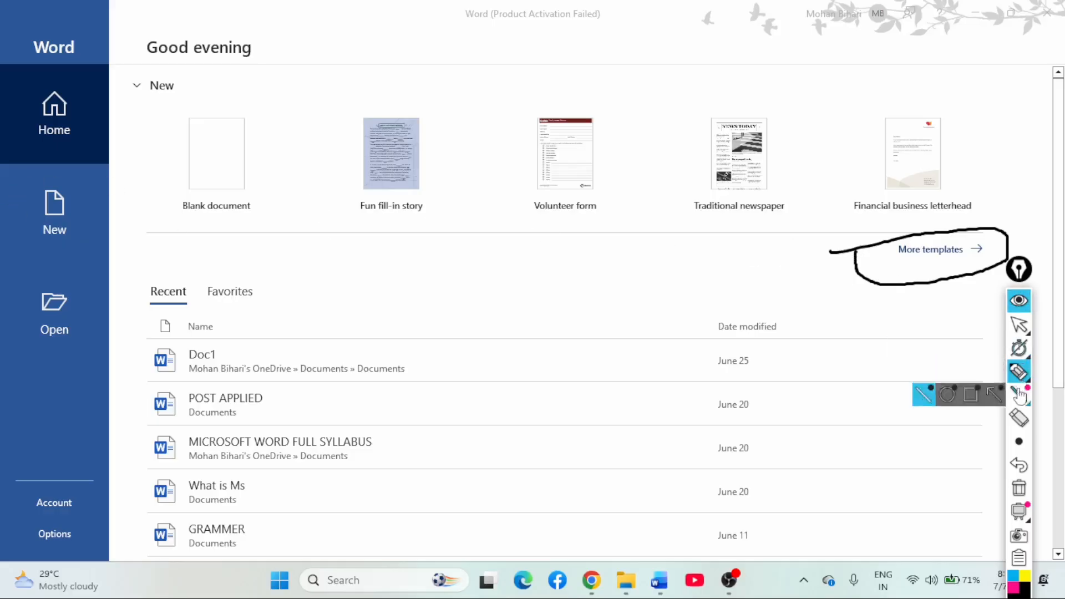
click(1019, 417)
click(921, 284)
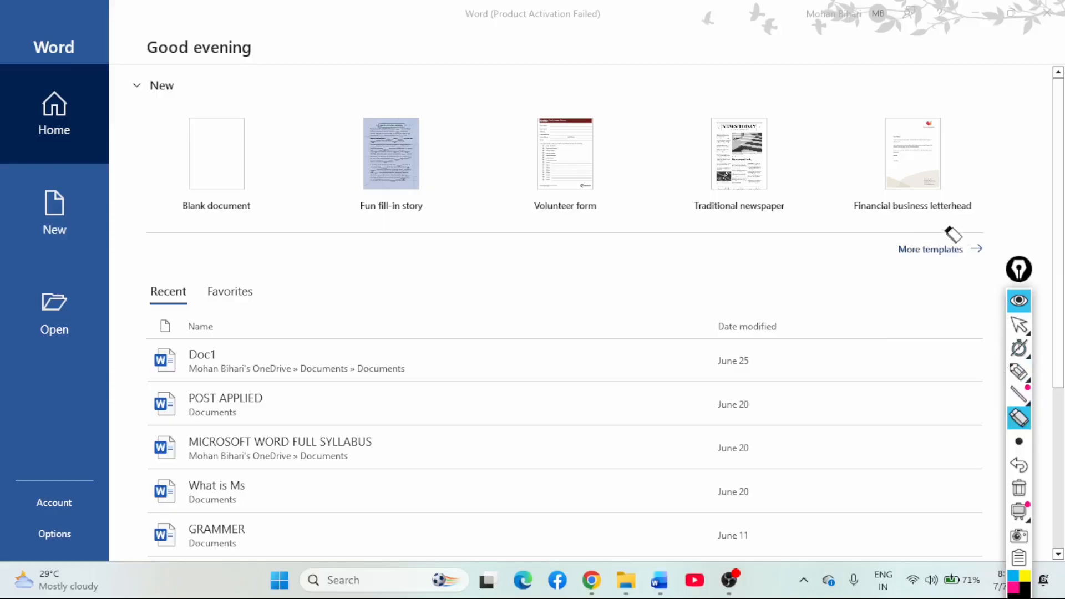
click(1019, 300)
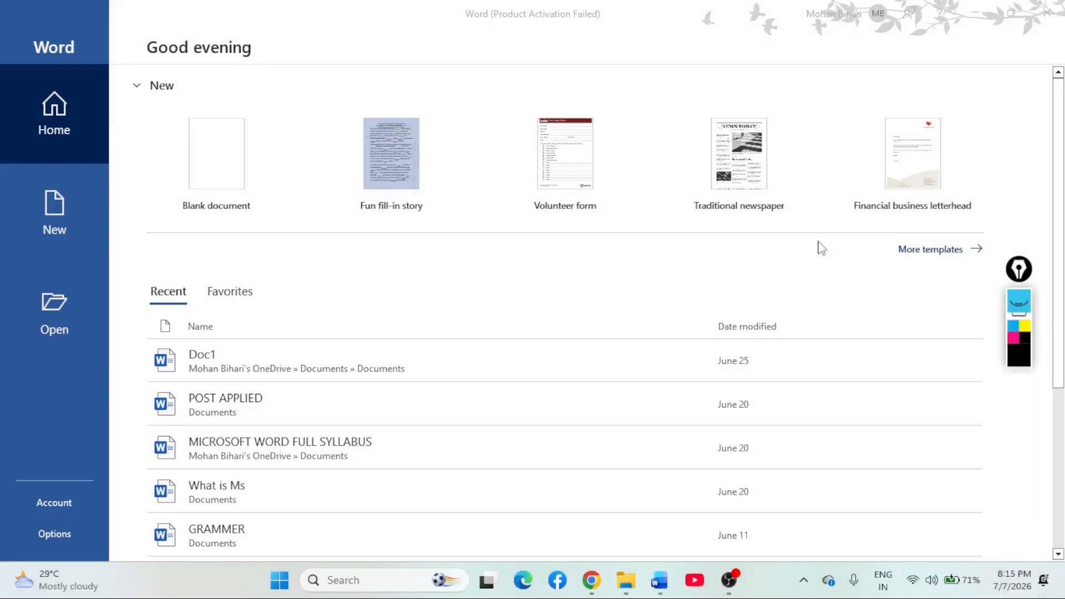
- Create a new blank document from the start screen
click(240, 176)
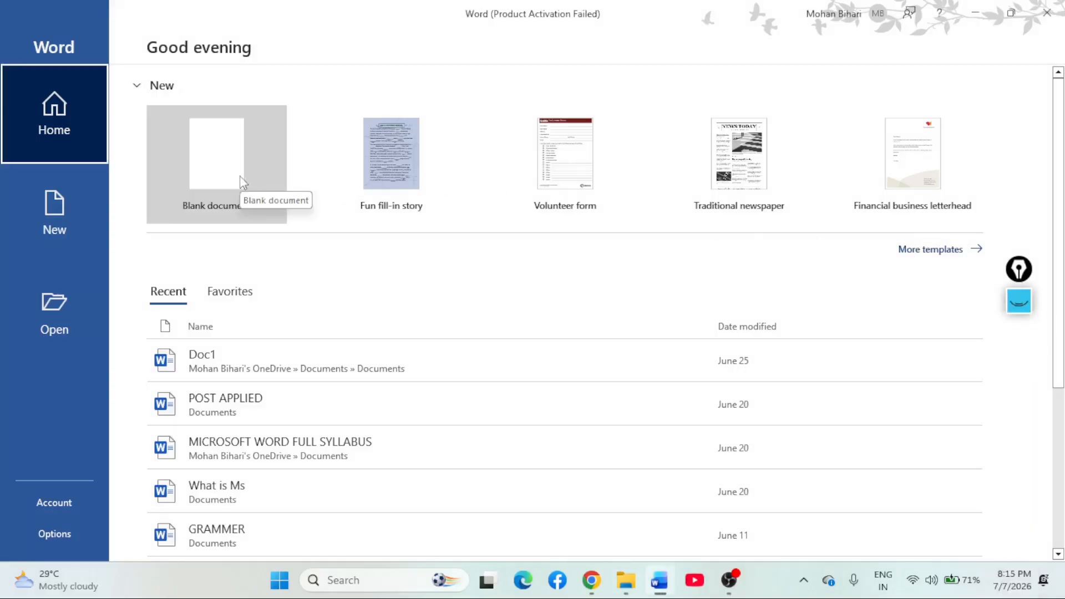
click(240, 176)
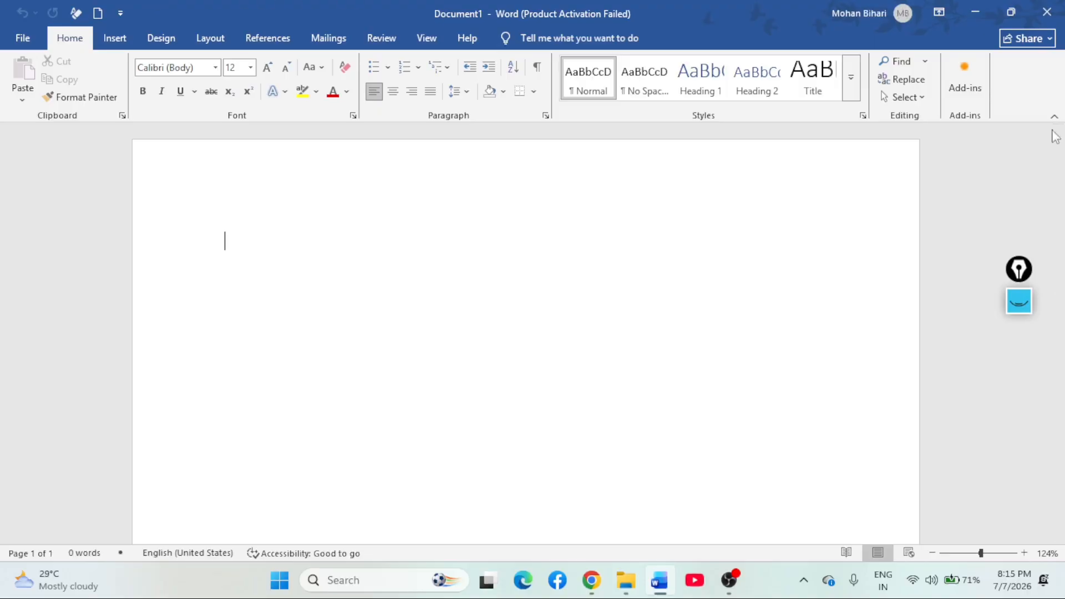
- Outline the document title and the minimize, restore and close window controls in black ink
click(1019, 303)
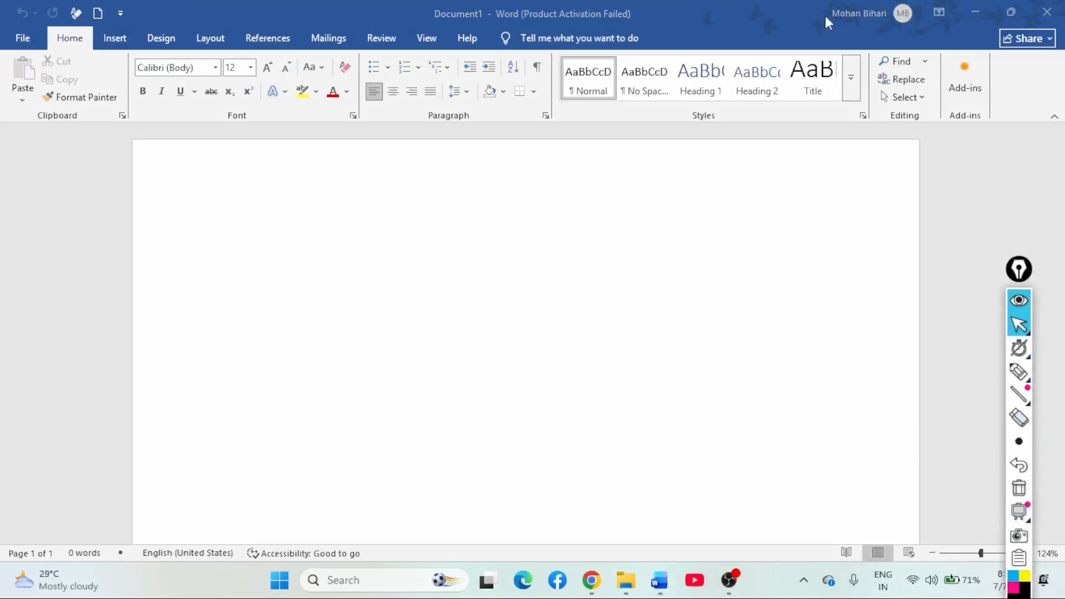
click(1014, 370)
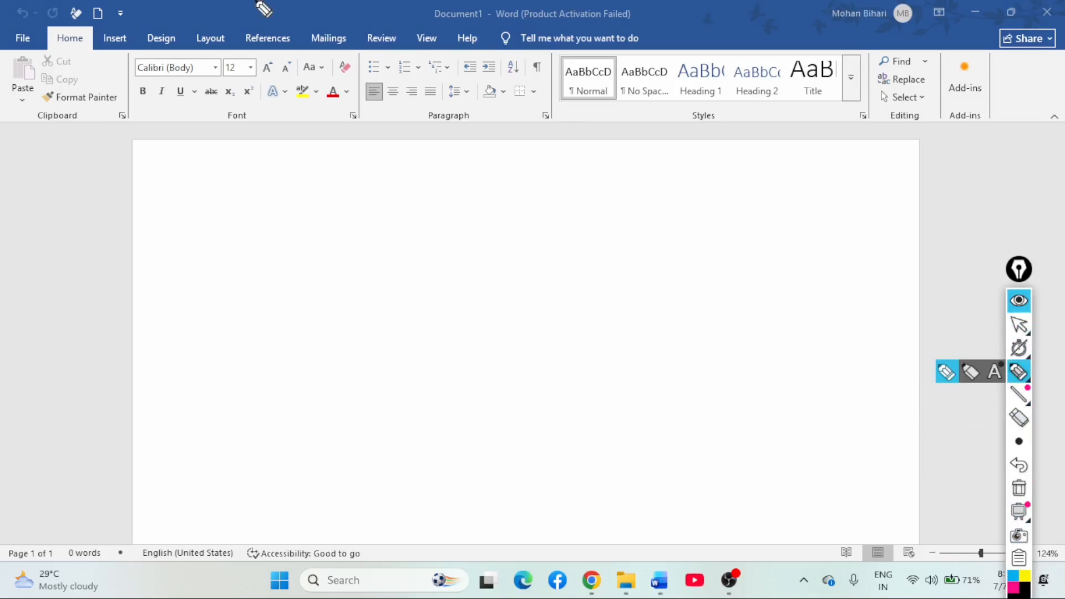
mouse_move(330, 5)
mouse_down()
mouse_move(668, 15)
mouse_move(677, 37)
mouse_move(394, 30)
mouse_move(361, 11)
mouse_move(381, 5)
mouse_up()
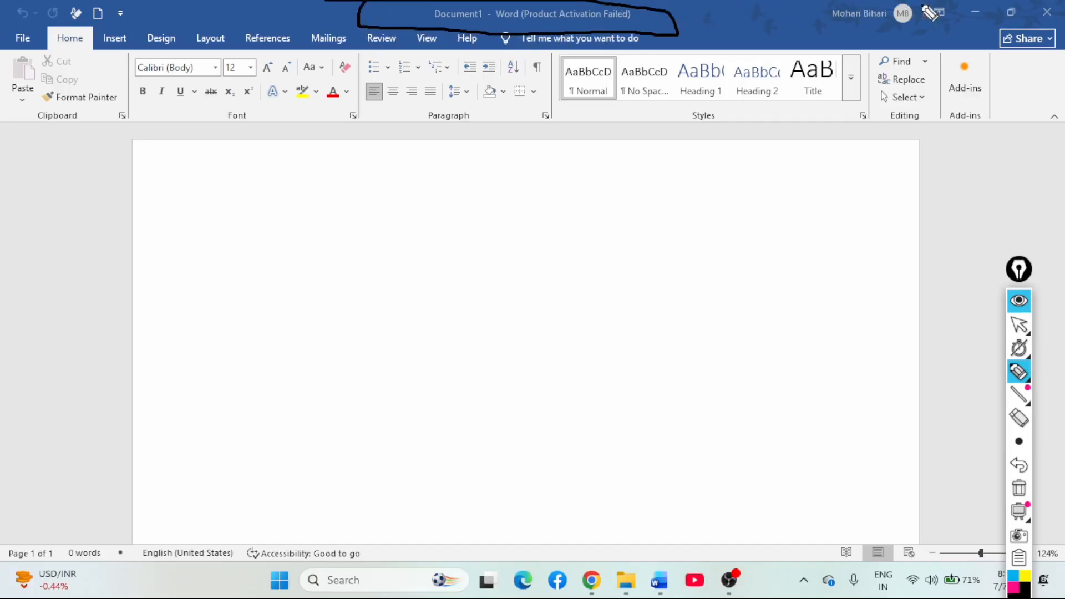
mouse_move(968, 5)
mouse_down()
mouse_move(985, 5)
mouse_move(978, 28)
mouse_up()
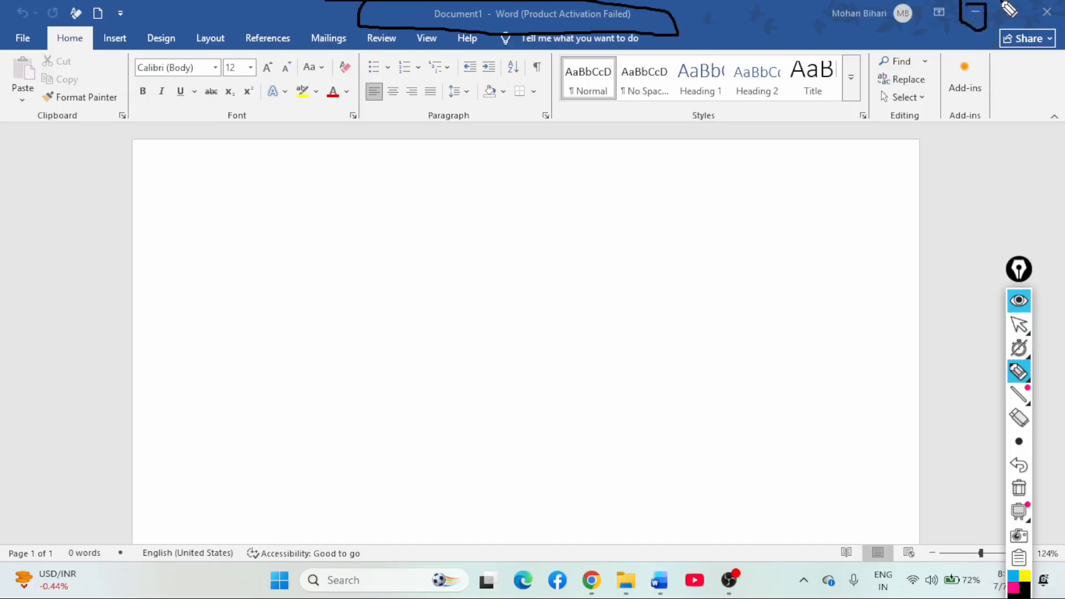
mouse_move(1032, 20)
mouse_down()
mouse_move(1011, 38)
mouse_move(990, 5)
mouse_move(1060, 2)
mouse_up()
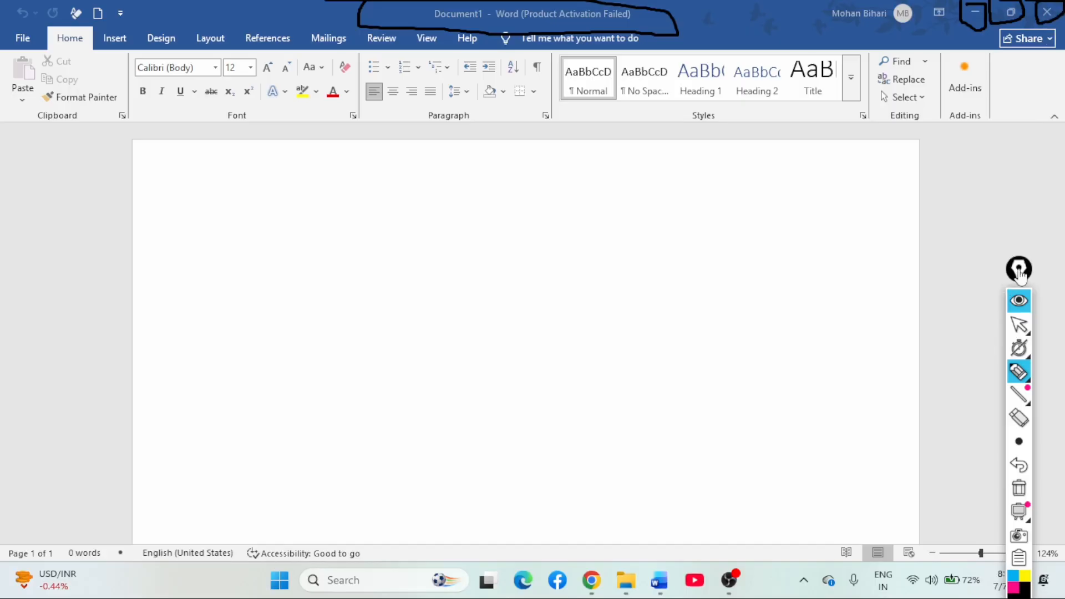
- Circle the page count and the word Layout in black ink, and handwrite an underlined 1 on the page
mouse_move(1020, 272)
mouse_down()
mouse_move(911, 167)
mouse_move(882, 72)
mouse_up()
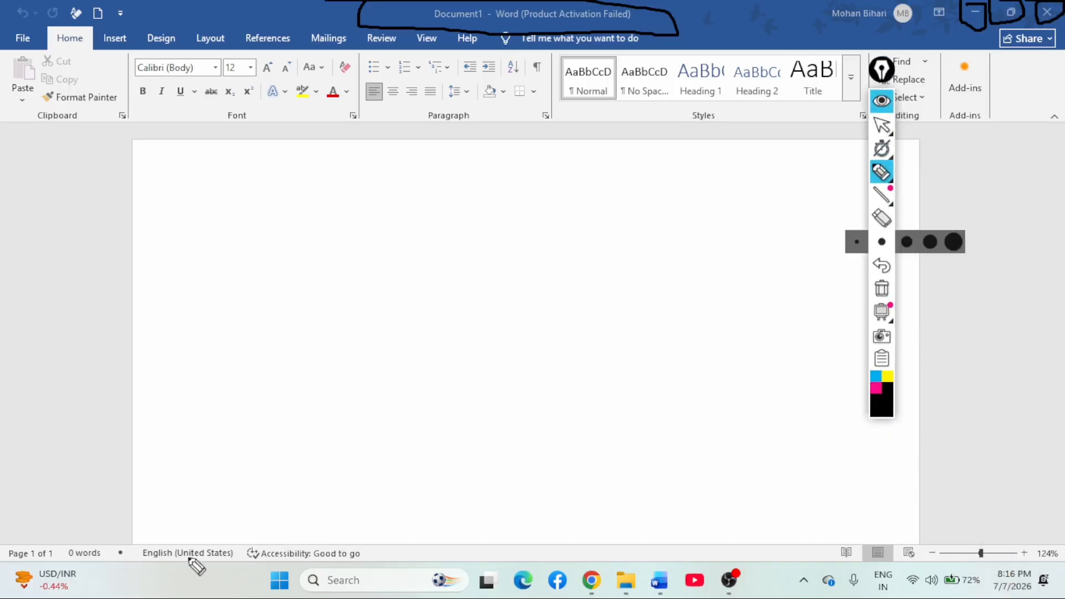
mouse_move(6, 548)
mouse_down()
mouse_move(47, 543)
mouse_move(54, 557)
mouse_move(34, 571)
mouse_move(4, 566)
mouse_move(2, 541)
mouse_up()
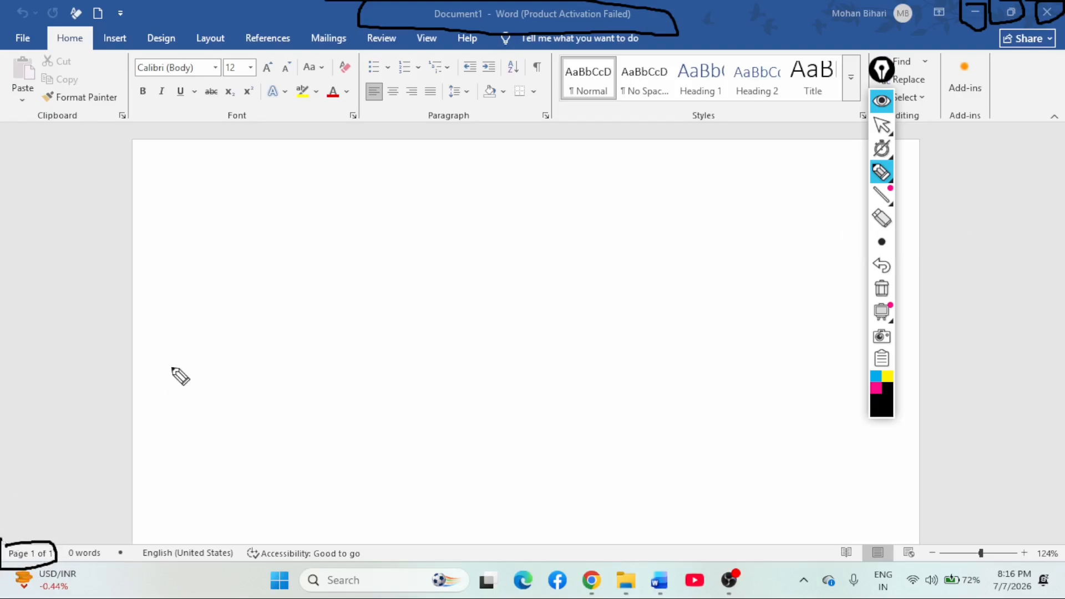
mouse_move(261, 205)
mouse_down()
mouse_move(263, 239)
mouse_move(249, 212)
mouse_up()
mouse_move(251, 254)
mouse_down()
mouse_move(283, 233)
mouse_move(351, 227)
mouse_up()
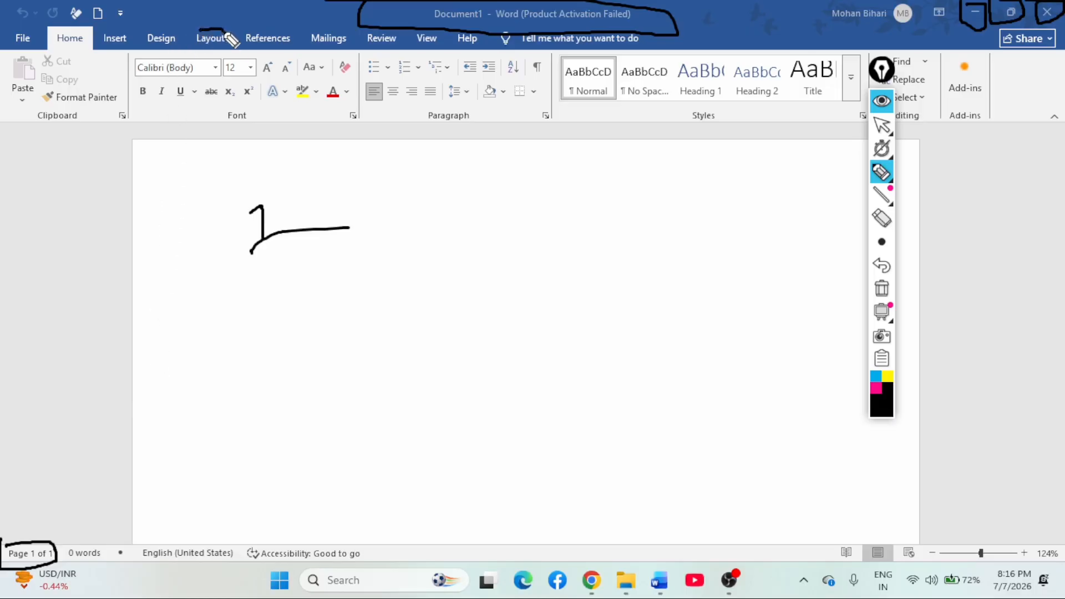
mouse_move(228, 38)
mouse_down()
mouse_move(213, 64)
mouse_move(197, 42)
mouse_move(219, 29)
mouse_up()
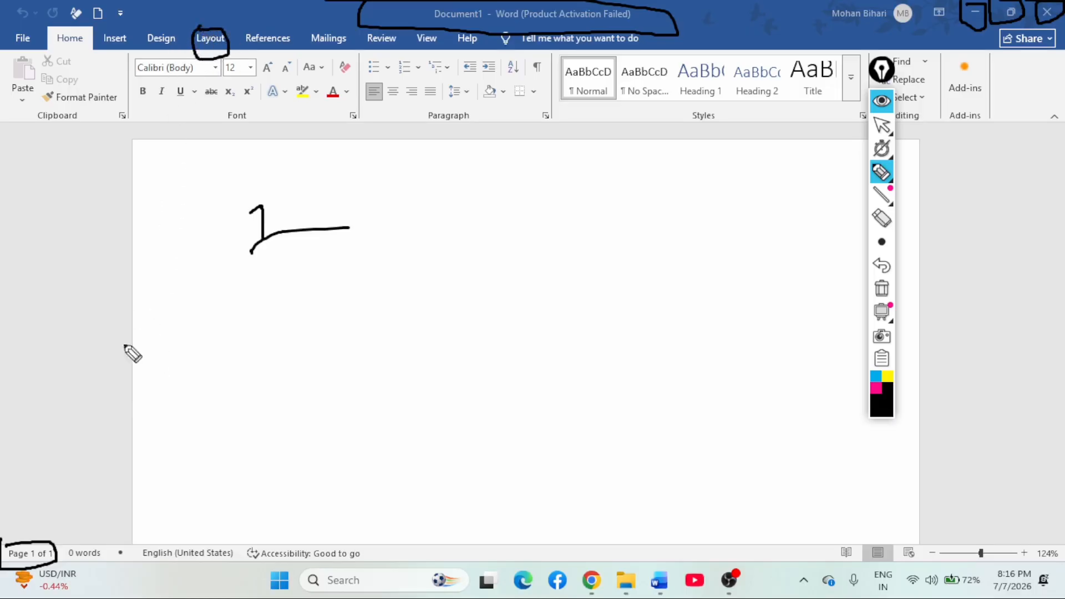
- Draw black ink pointers to the page count, word count and language, and circle the language and zoom slider
mouse_move(59, 413)
mouse_down()
mouse_move(38, 506)
mouse_move(61, 504)
mouse_up()
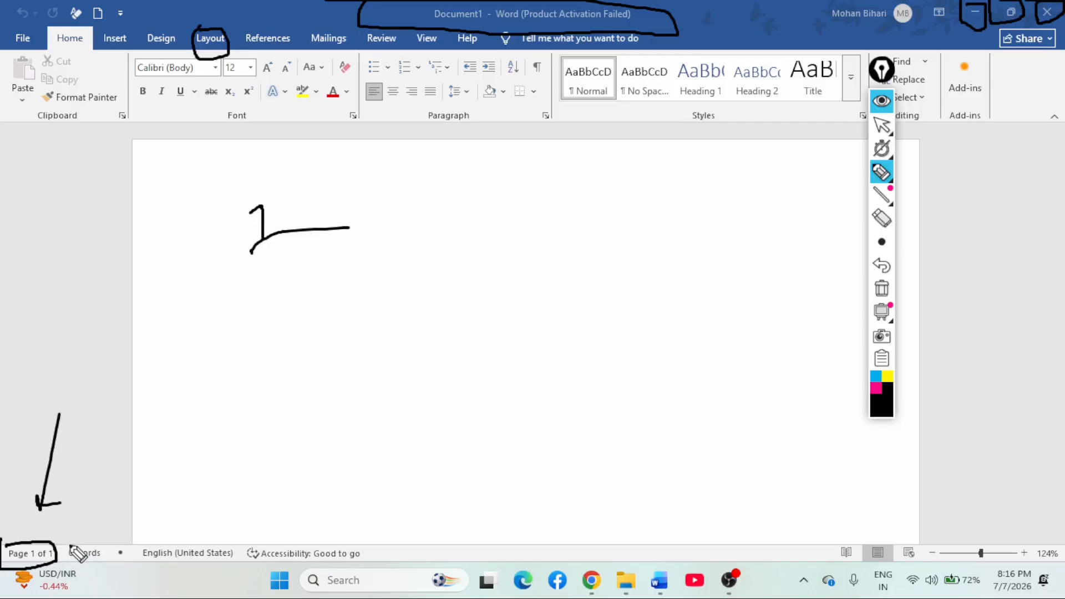
mouse_move(113, 429)
mouse_down()
mouse_move(105, 545)
mouse_move(118, 538)
mouse_up()
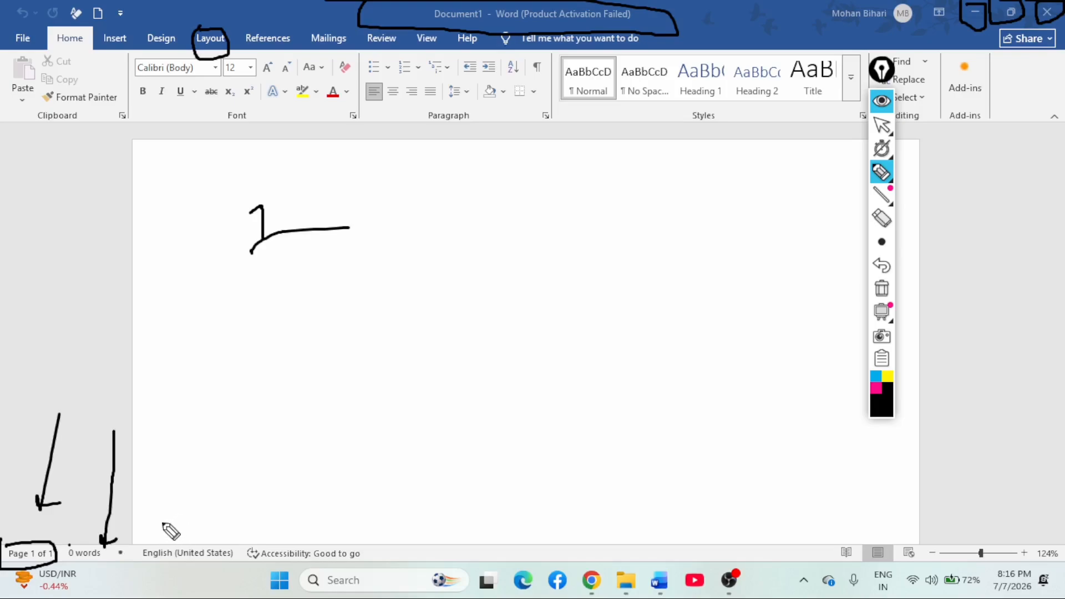
mouse_move(217, 434)
mouse_down()
mouse_move(210, 527)
mouse_move(144, 567)
mouse_move(231, 557)
mouse_move(224, 543)
mouse_up()
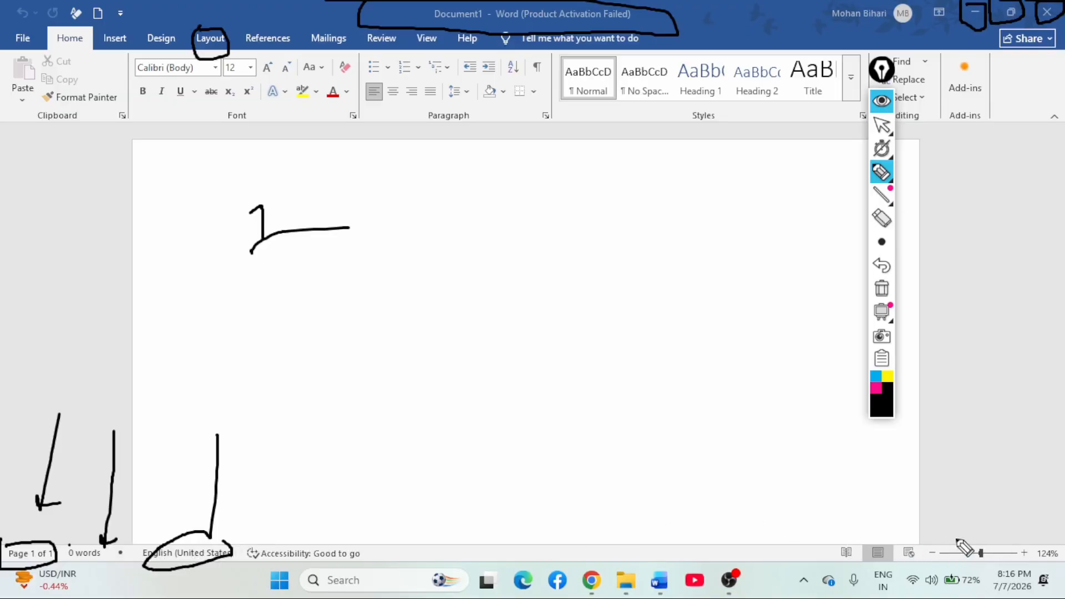
drag(998, 538, 1059, 536)
mouse_move(1052, 579)
mouse_down()
mouse_move(962, 589)
mouse_move(914, 569)
mouse_move(968, 532)
mouse_move(1021, 538)
mouse_up()
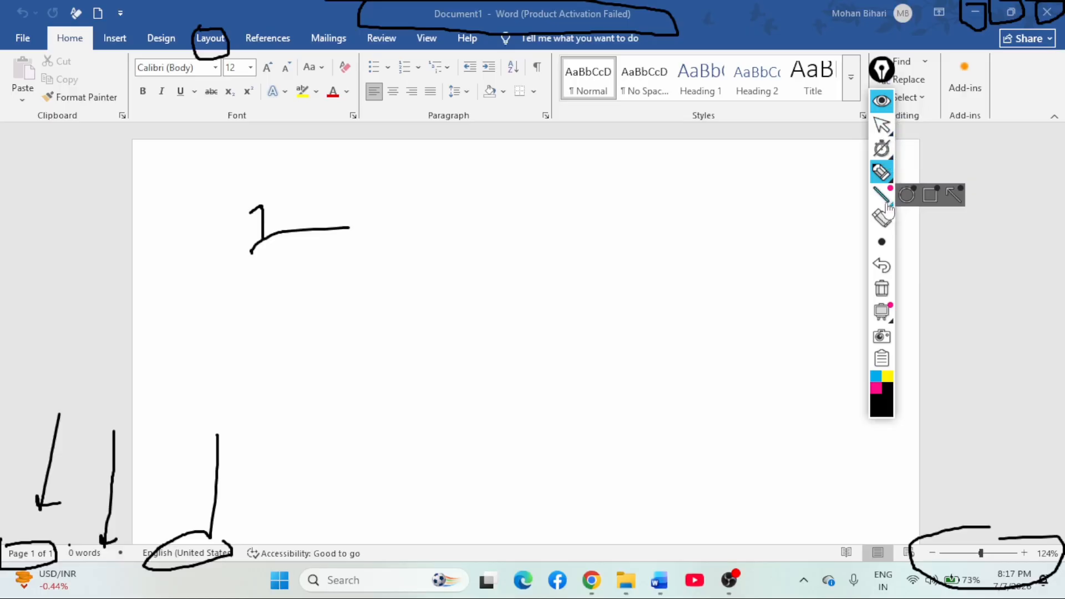
- Erase the ink marks over the document window and return to the normal pointer
click(882, 218)
mouse_move(460, 282)
mouse_down()
mouse_move(159, 433)
mouse_move(285, 504)
mouse_move(24, 523)
mouse_move(10, 553)
mouse_up()
mouse_move(249, 211)
mouse_down()
mouse_move(249, 131)
mouse_move(271, 9)
mouse_move(674, 25)
mouse_up()
drag(992, 524, 1016, 545)
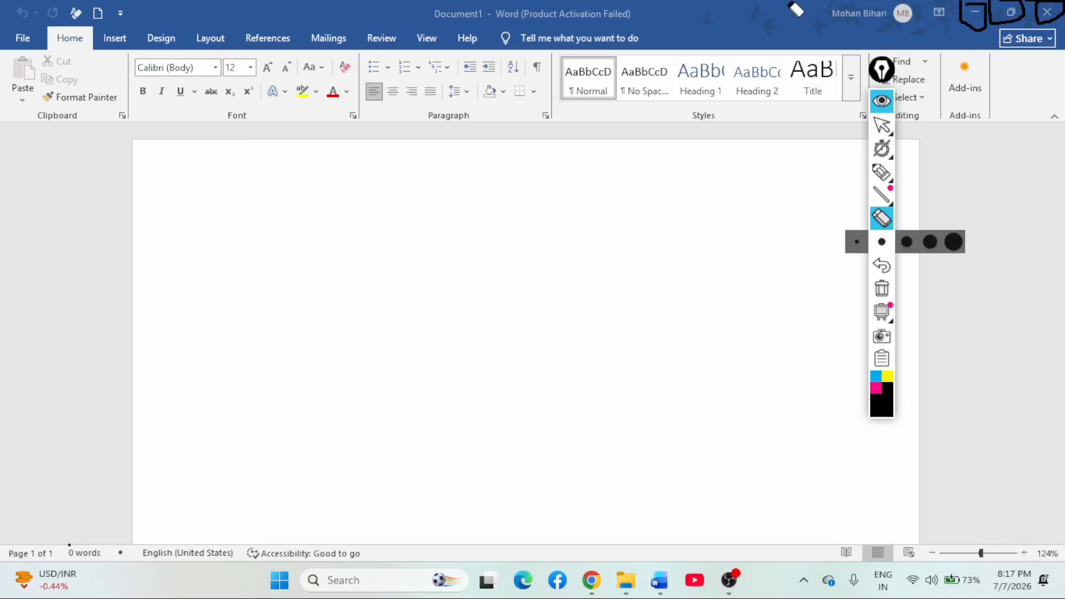
click(877, 125)
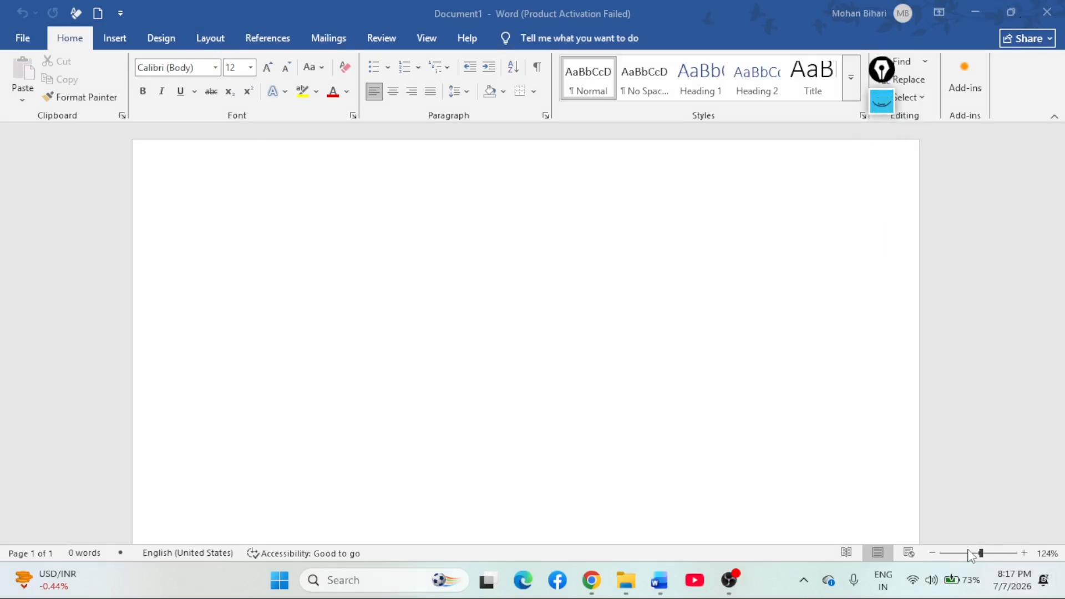
- Demonstrate page zoom by reducing it to 35%, enlarging it up to 476%, shrinking it to 21% and finishing at 98%
drag(970, 555, 958, 553)
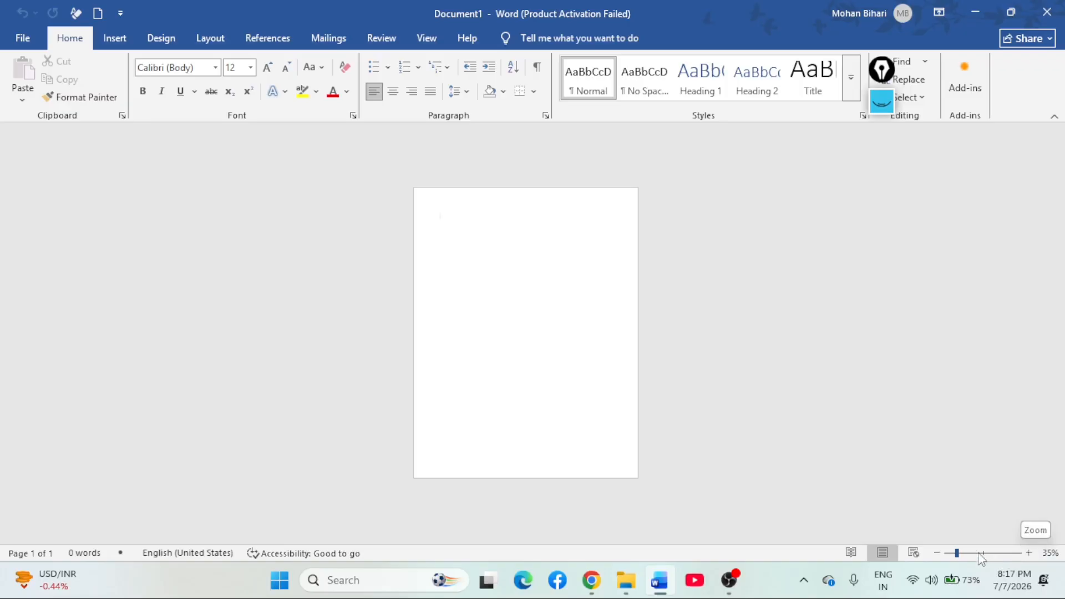
click(979, 554)
click(1008, 554)
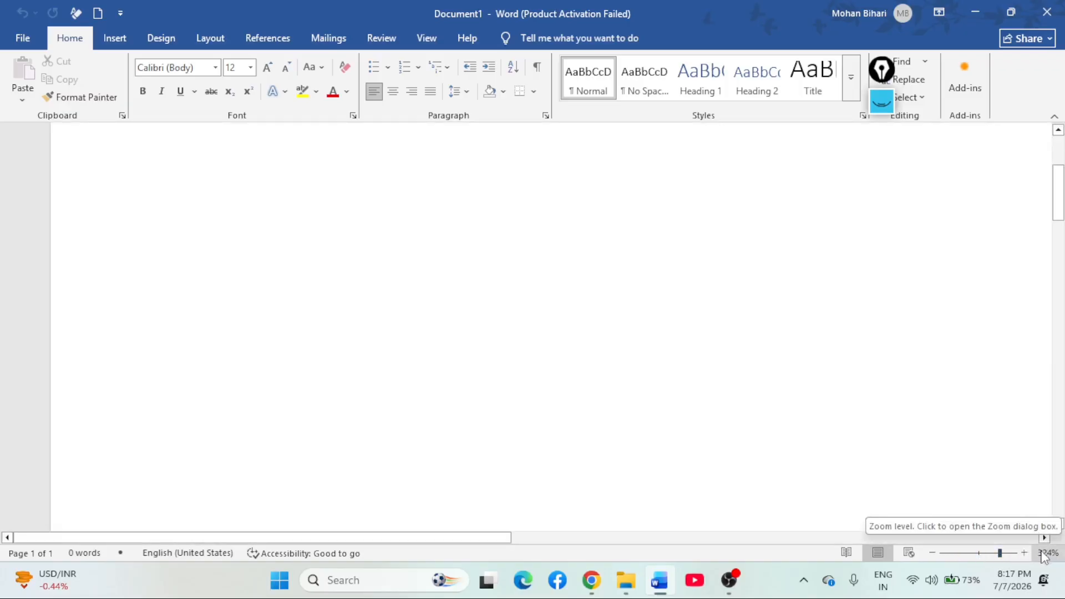
click(1010, 554)
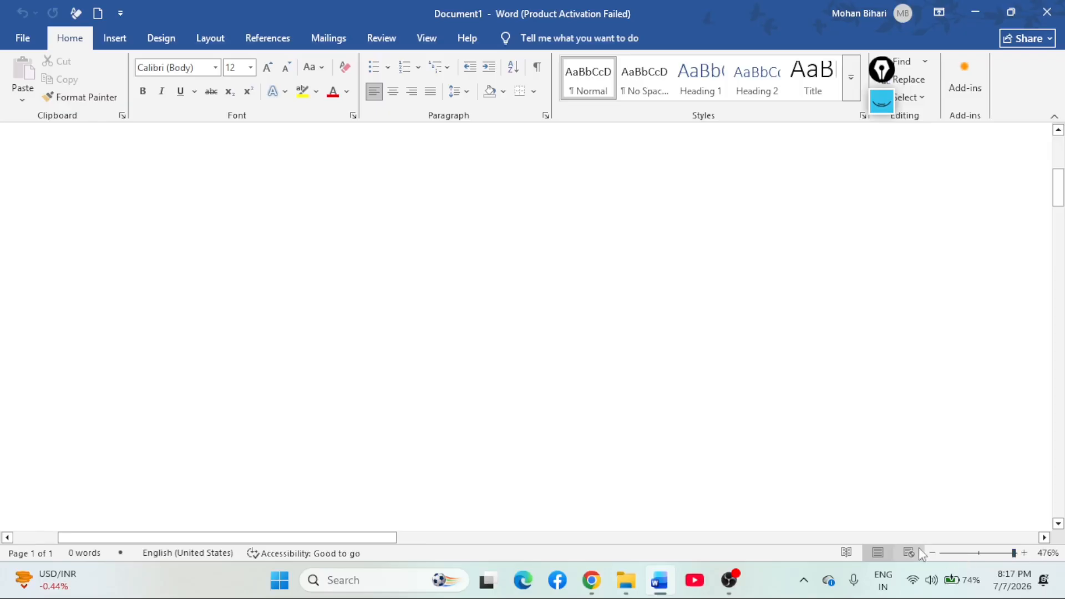
click(946, 554)
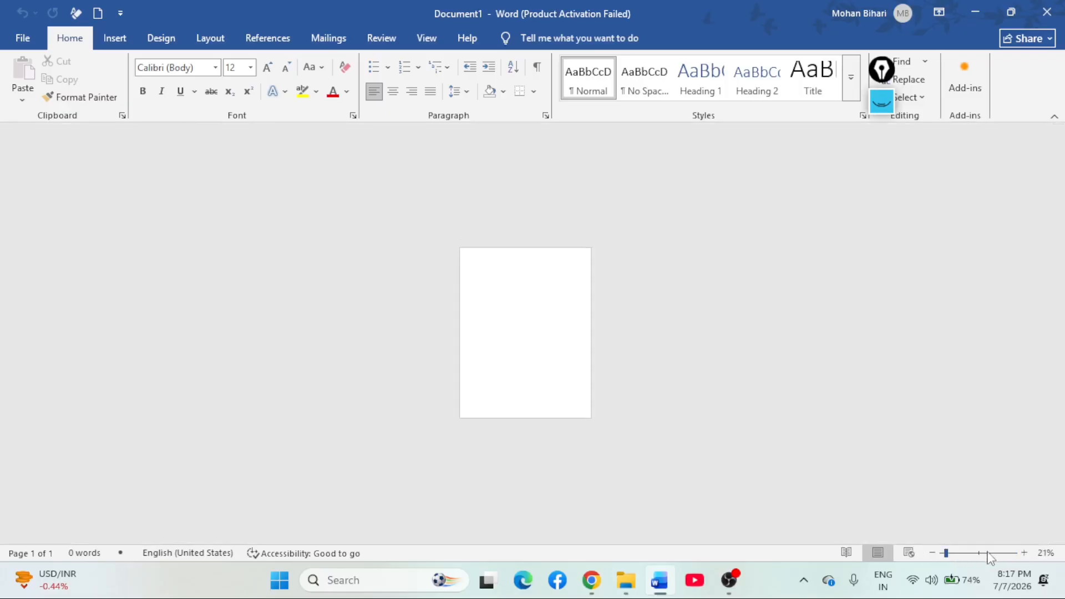
click(980, 554)
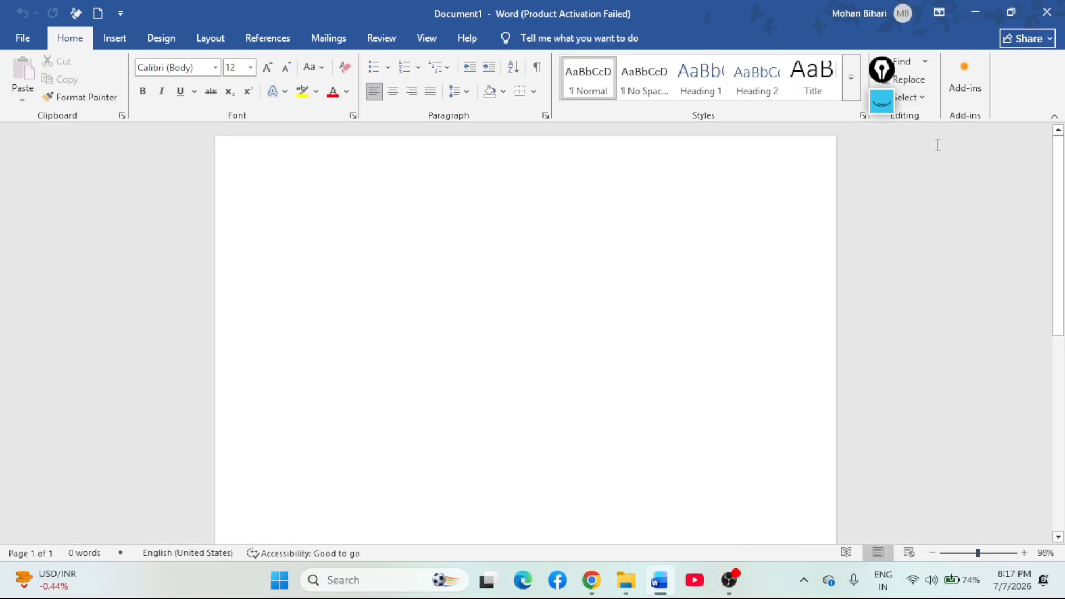
- Reveal the annotation tools, choose pink ink and circle the word File, returning to the normal pointer
click(881, 101)
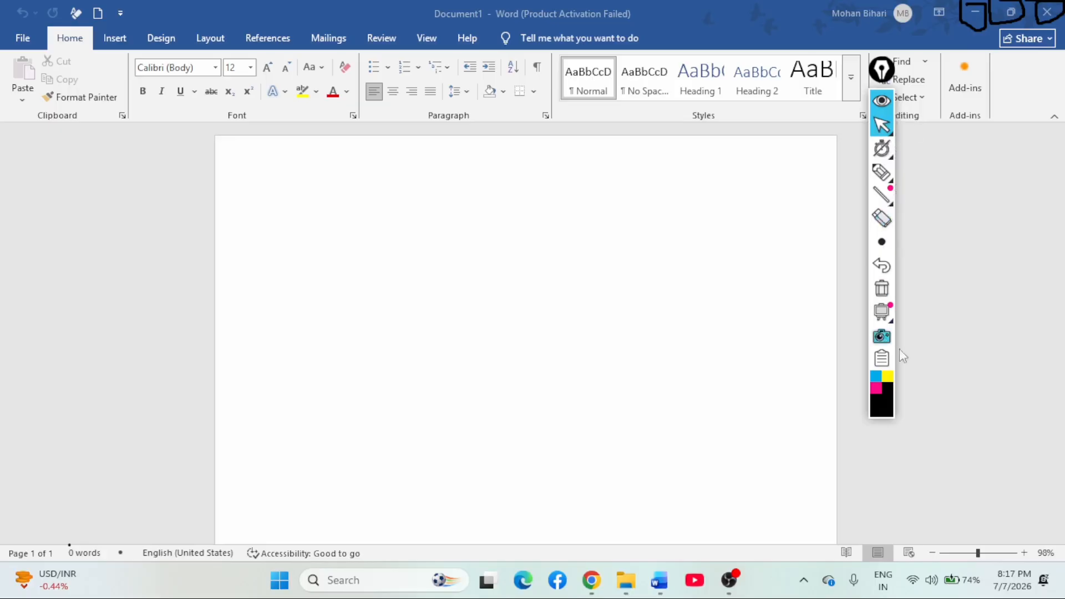
click(875, 388)
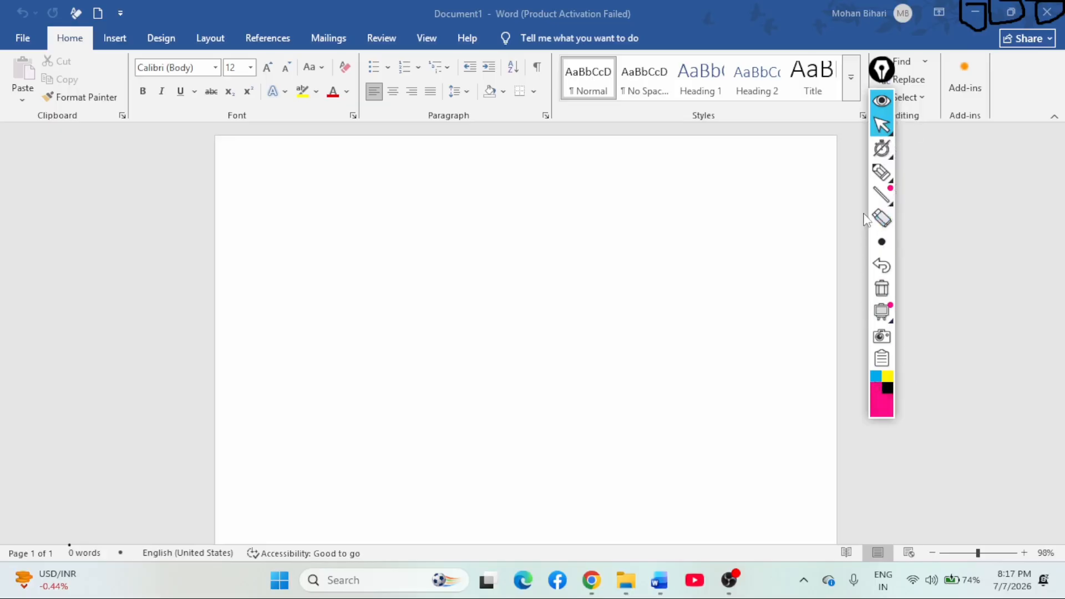
click(880, 174)
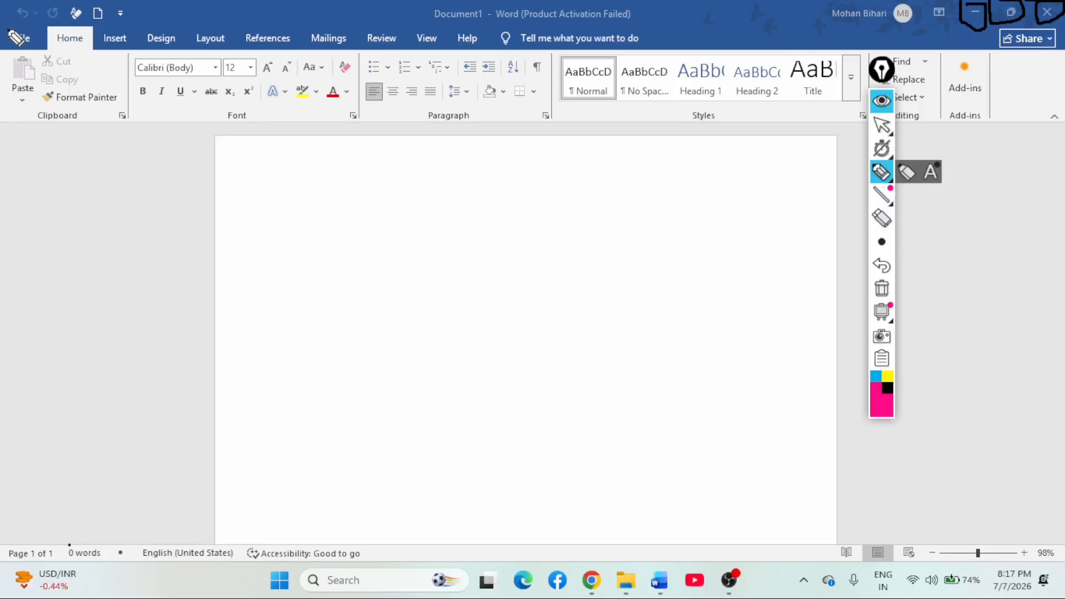
mouse_move(23, 30)
mouse_down()
mouse_move(42, 30)
mouse_move(39, 46)
mouse_move(19, 53)
mouse_move(5, 47)
mouse_move(7, 30)
mouse_up()
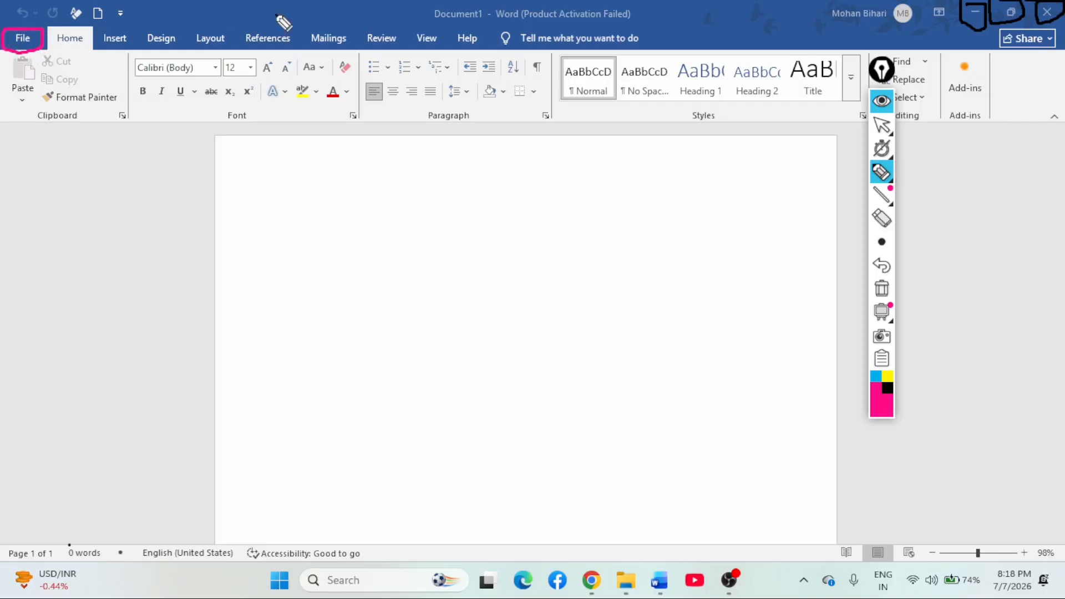
click(888, 127)
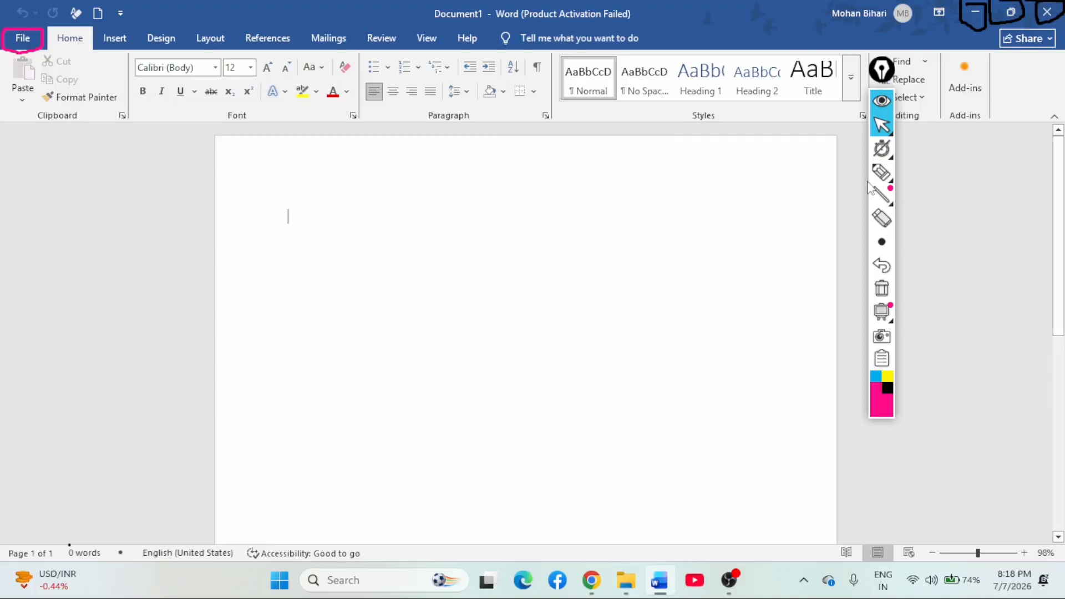
- Erase the pink circle around File and collapse the annotation tools
click(881, 218)
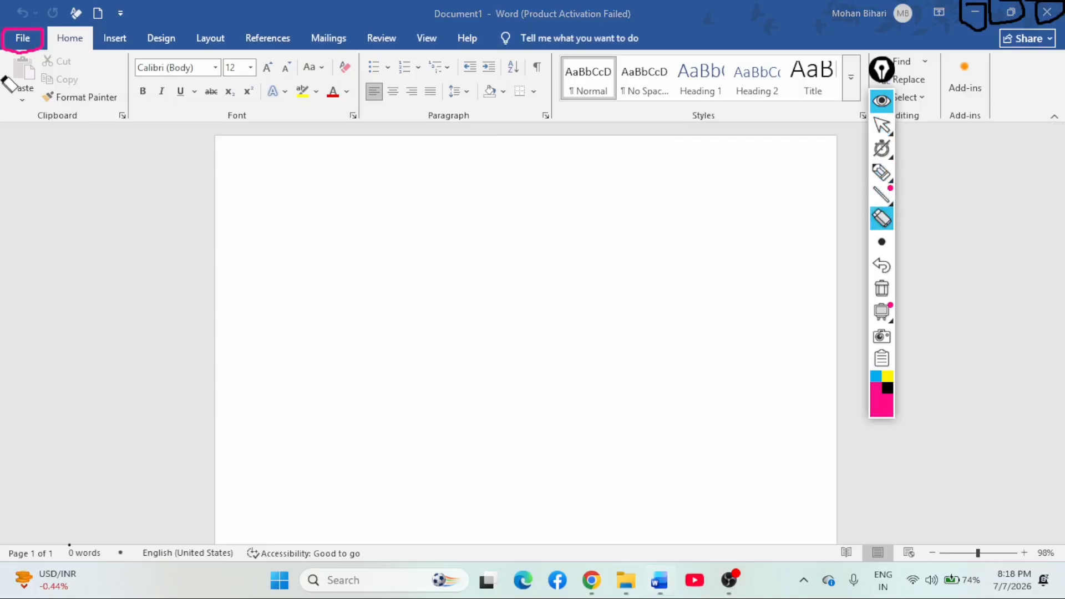
click(35, 50)
click(882, 125)
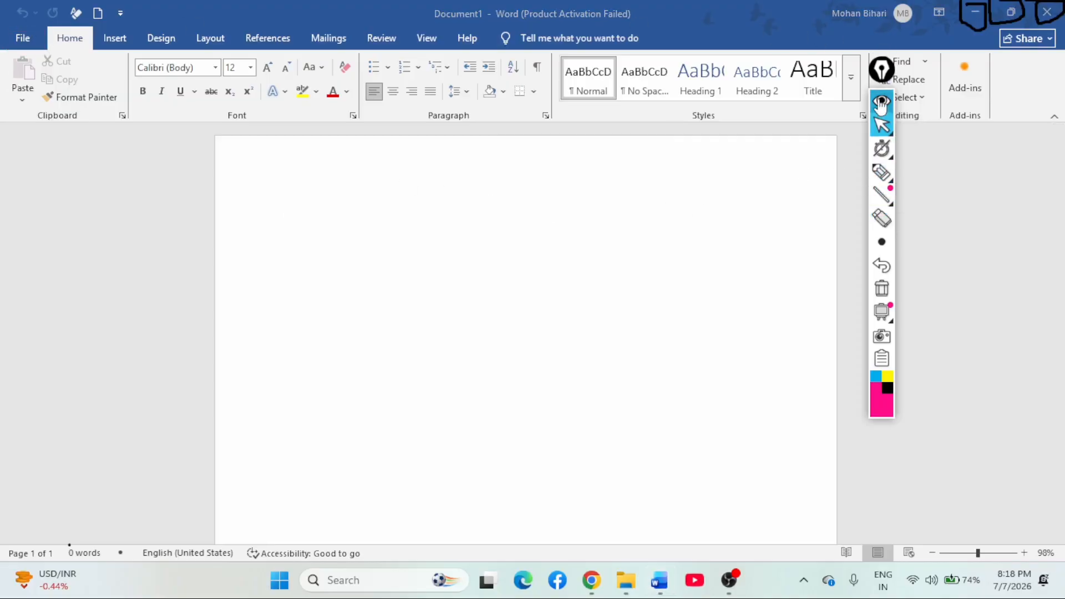
click(882, 102)
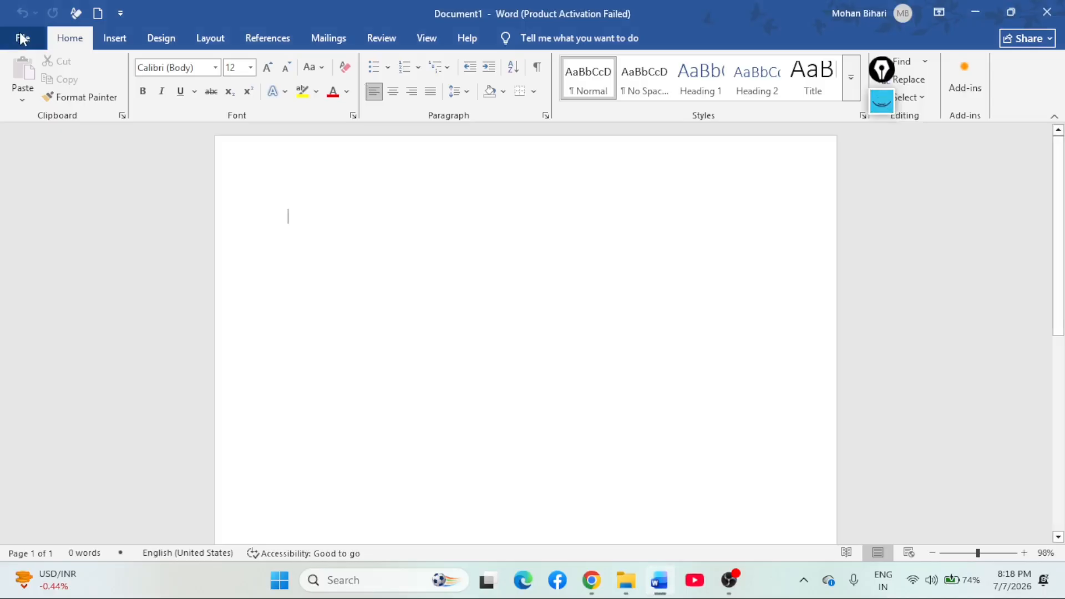
- Create a new blank document from the File start page and enter the sample text "hjgjhgjhghj" in it
click(22, 37)
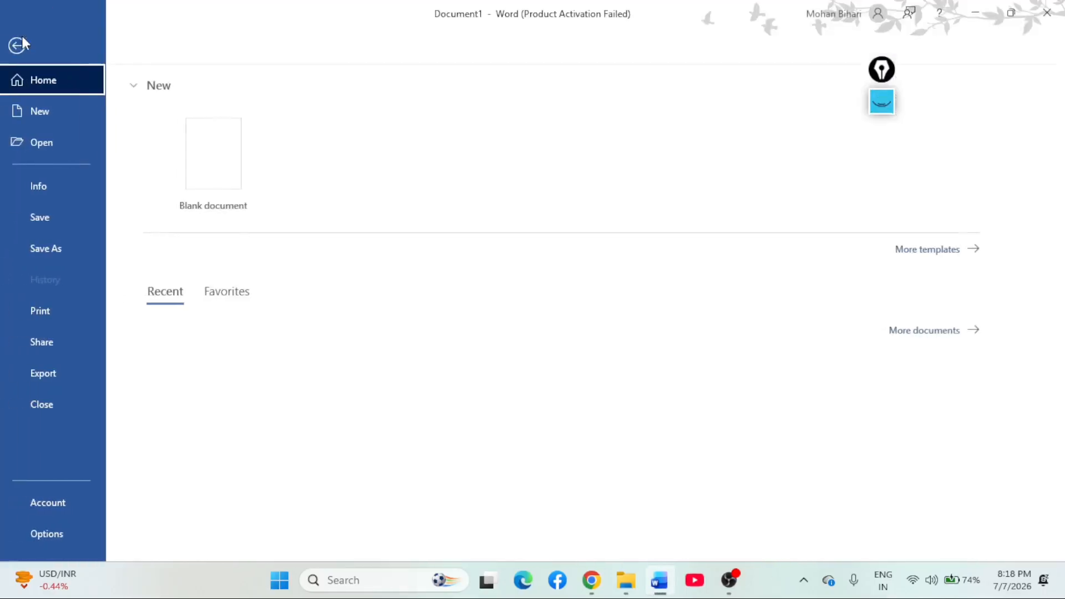
key(Escape)
click(29, 44)
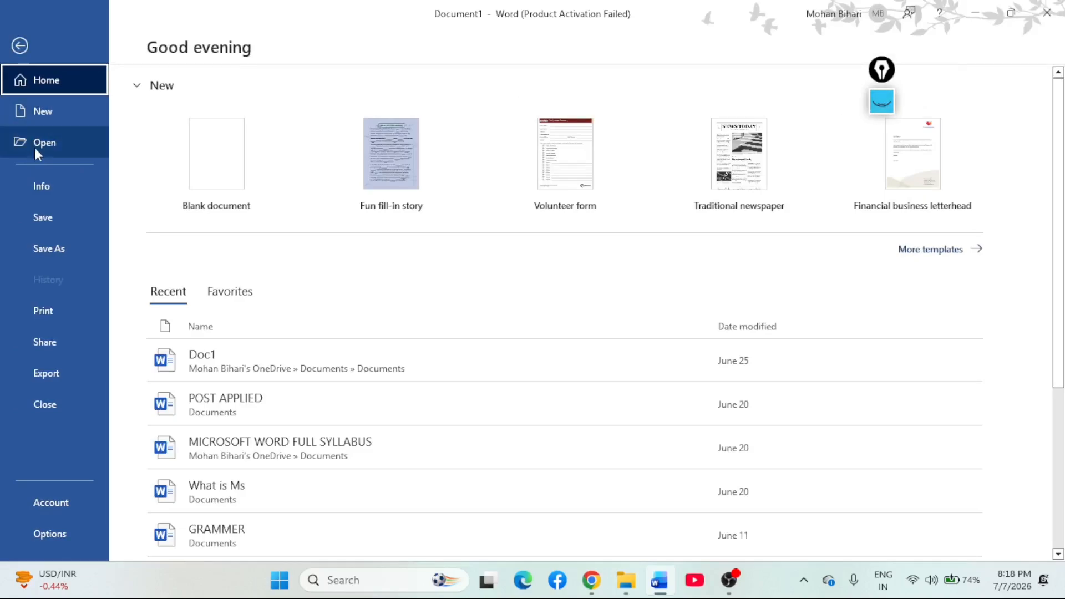
click(42, 120)
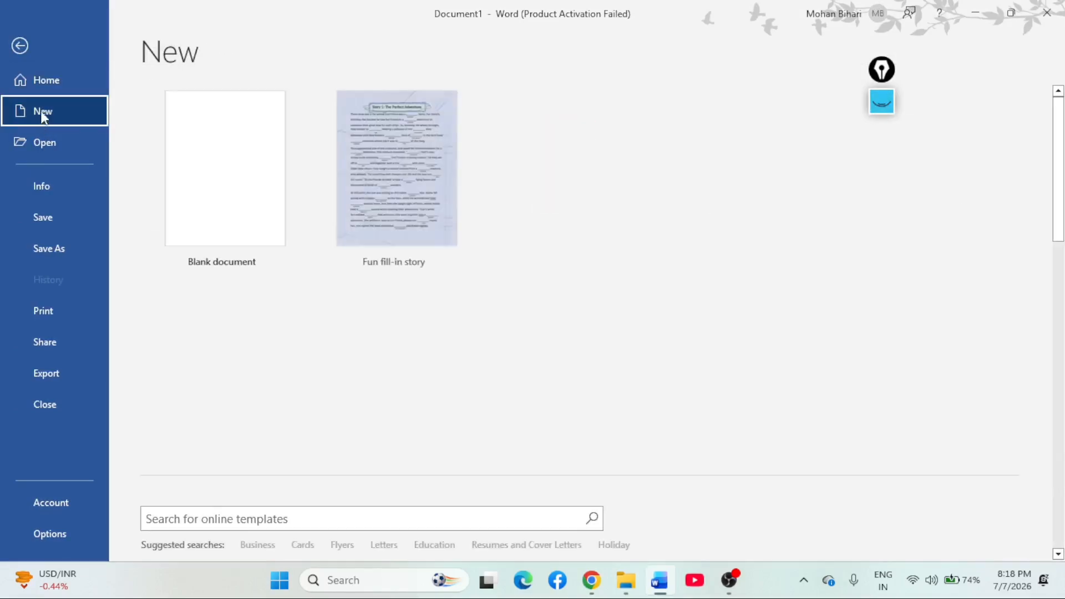
click(40, 86)
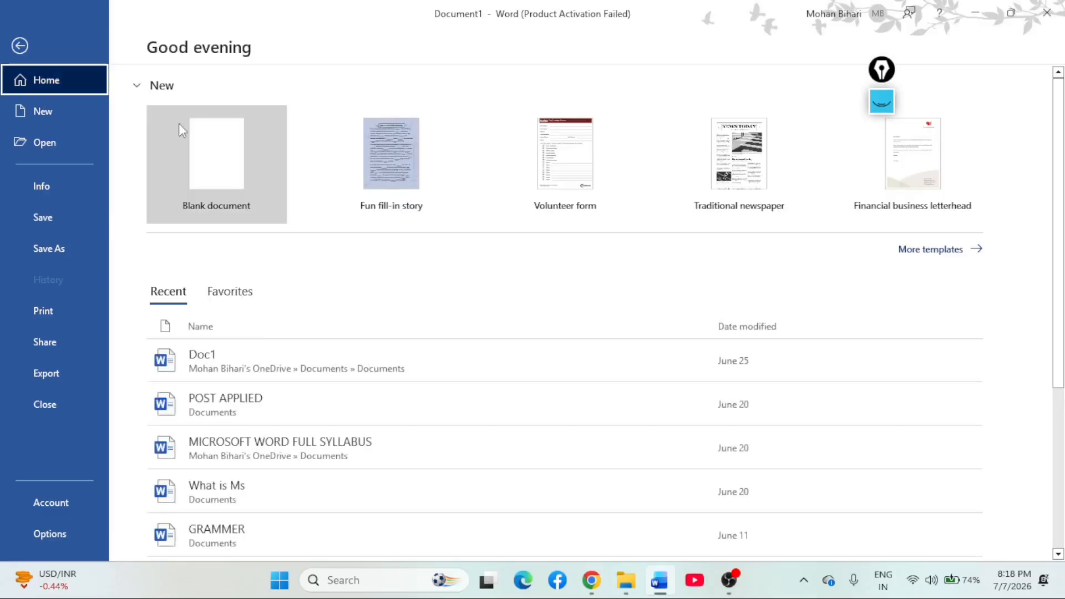
click(203, 159)
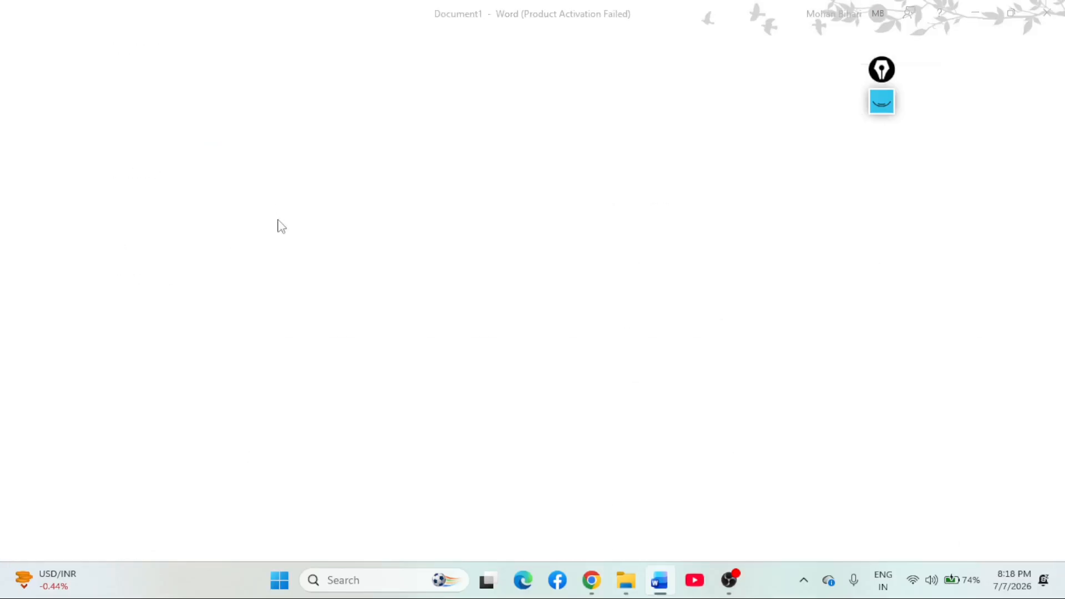
text(hjgjhgjhghj)
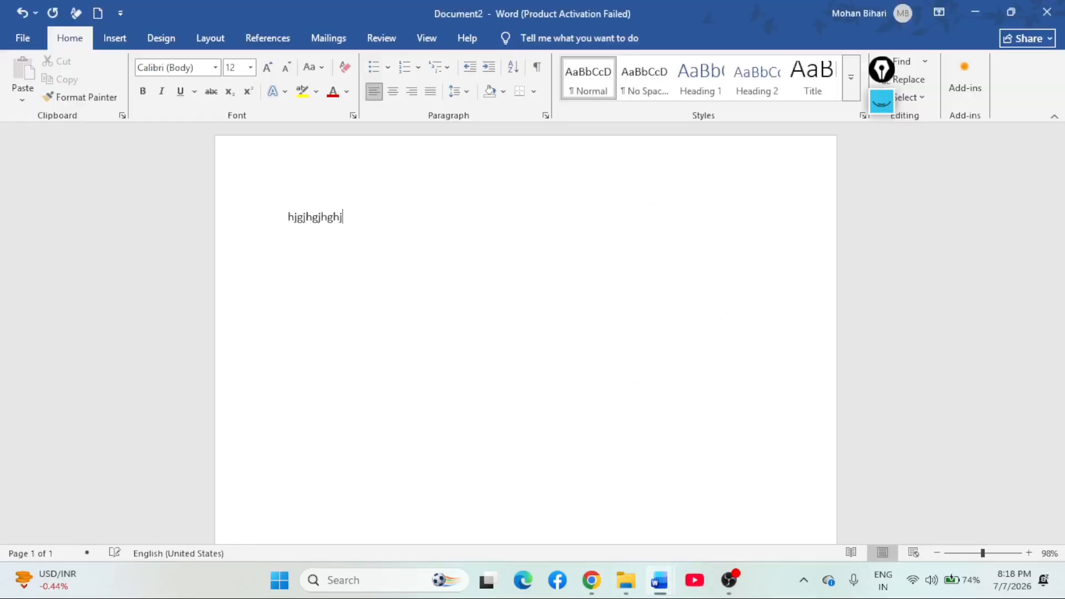
- Create another blank document from the gallery of new document templates
click(23, 39)
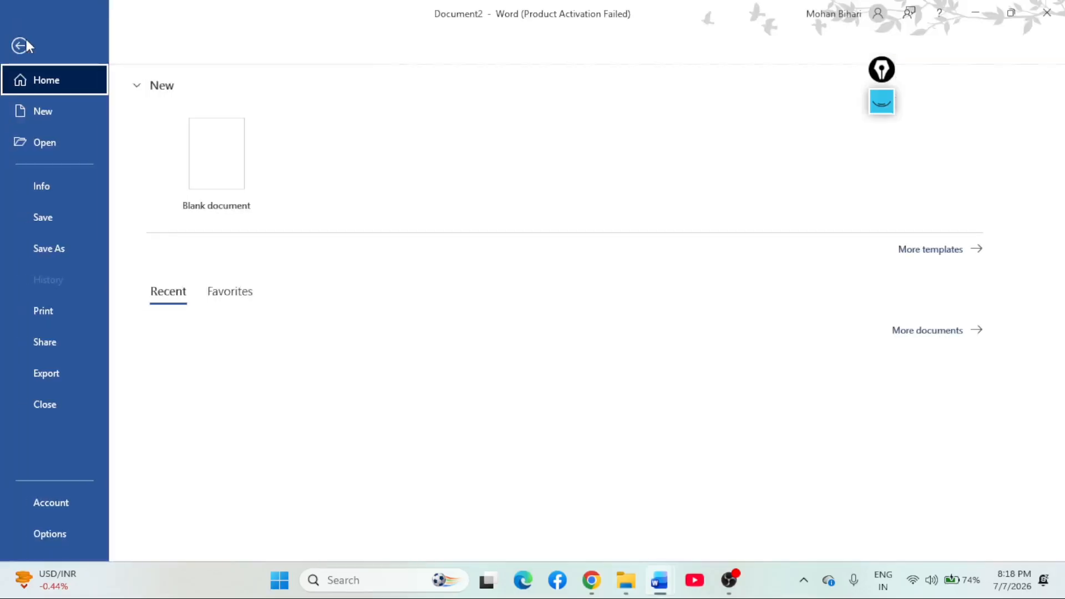
click(47, 116)
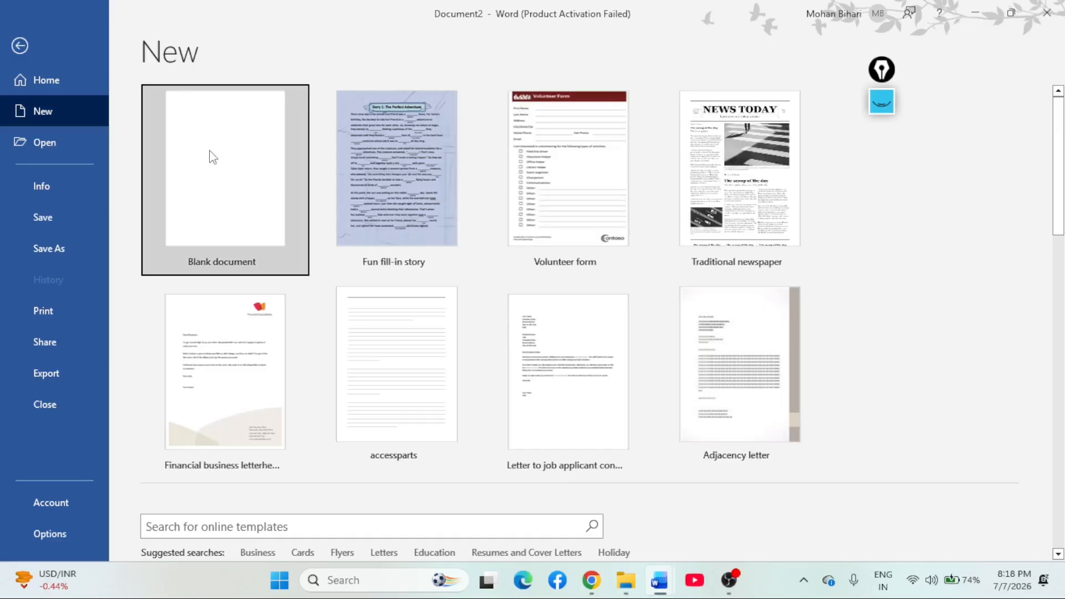
click(214, 158)
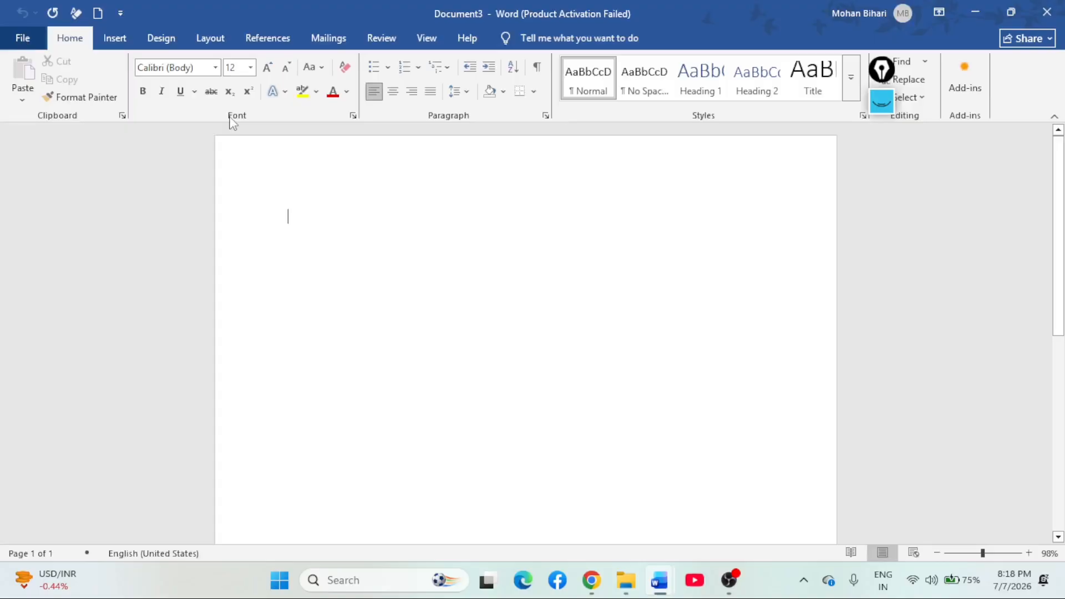
- Examine the file-opening locations, the document information and the save locations for the newest document
click(22, 38)
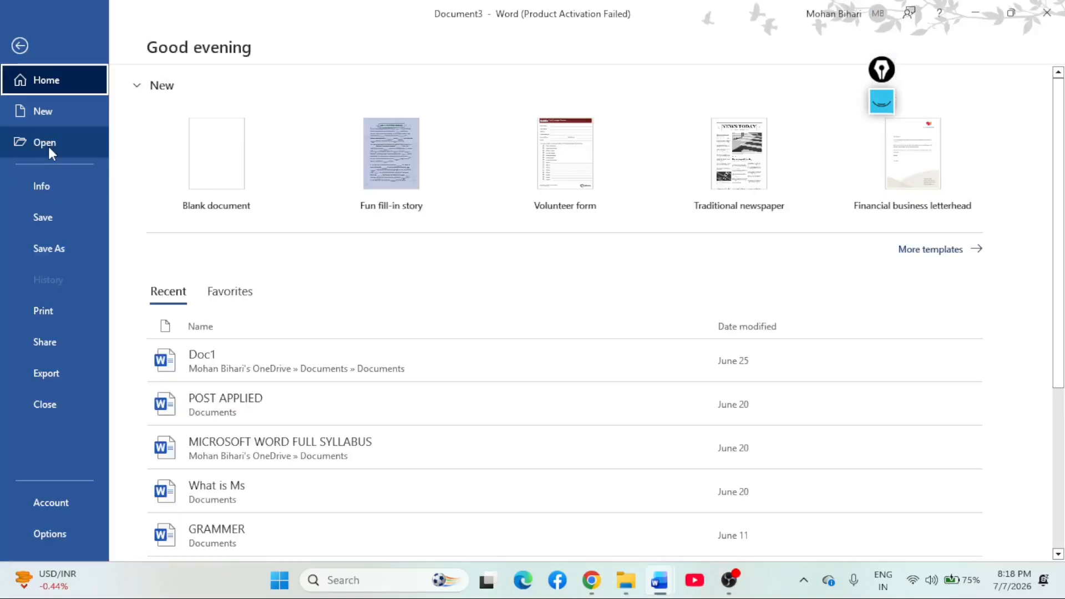
click(49, 146)
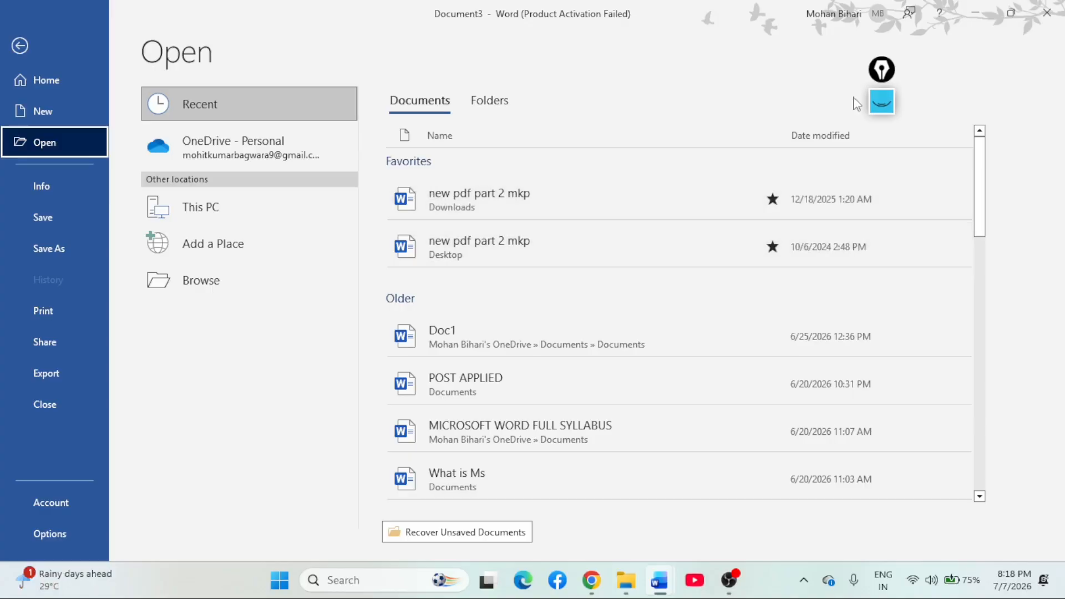
click(39, 187)
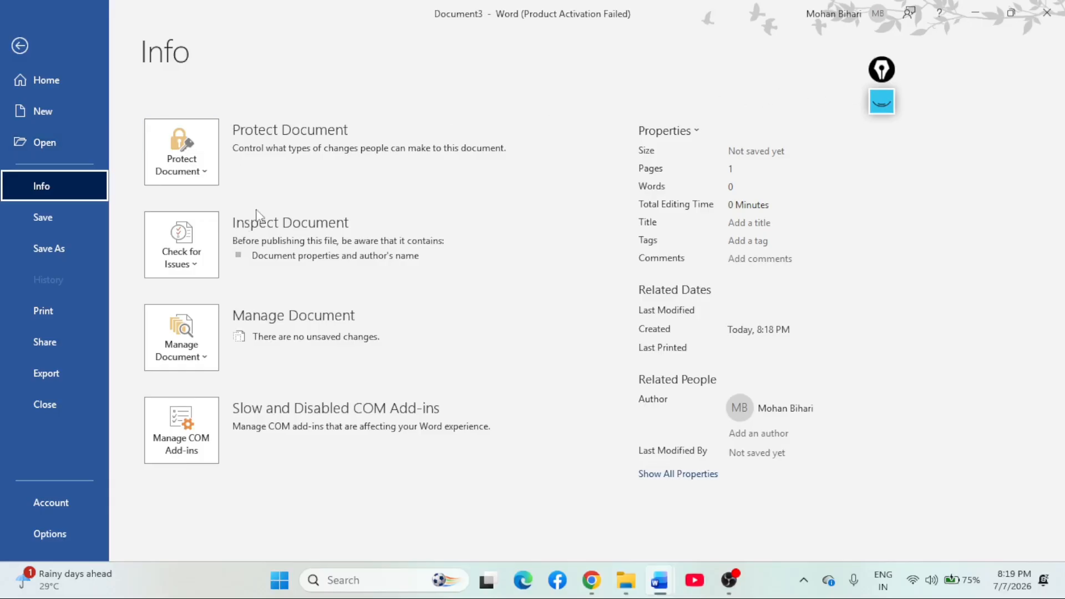
click(45, 220)
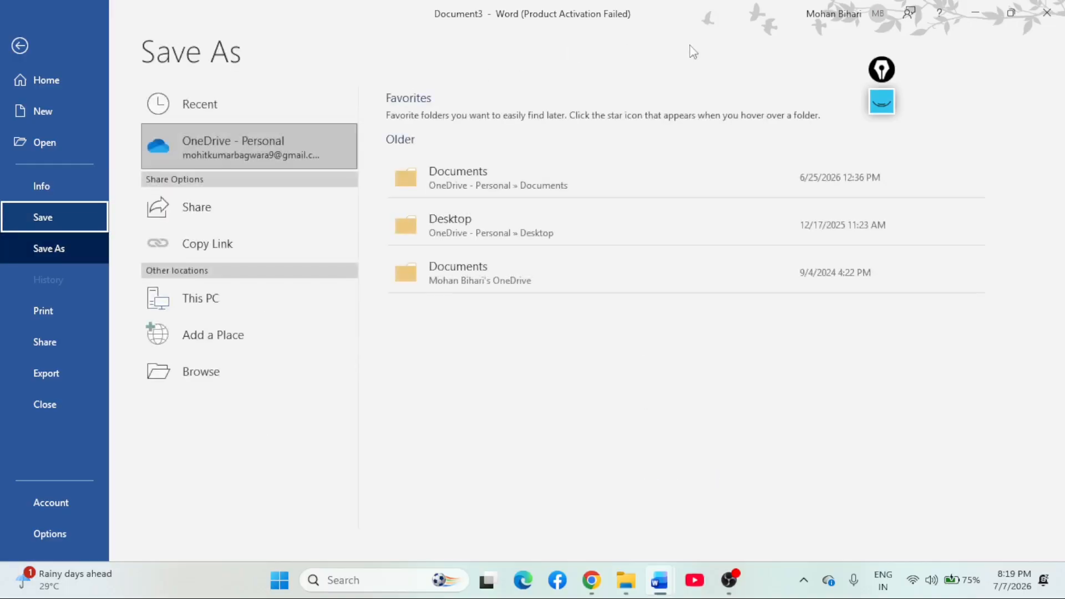
- Mark Save and Save As in pink ink, and outline the This PC, Add a Place and Browse locations
click(881, 101)
click(881, 172)
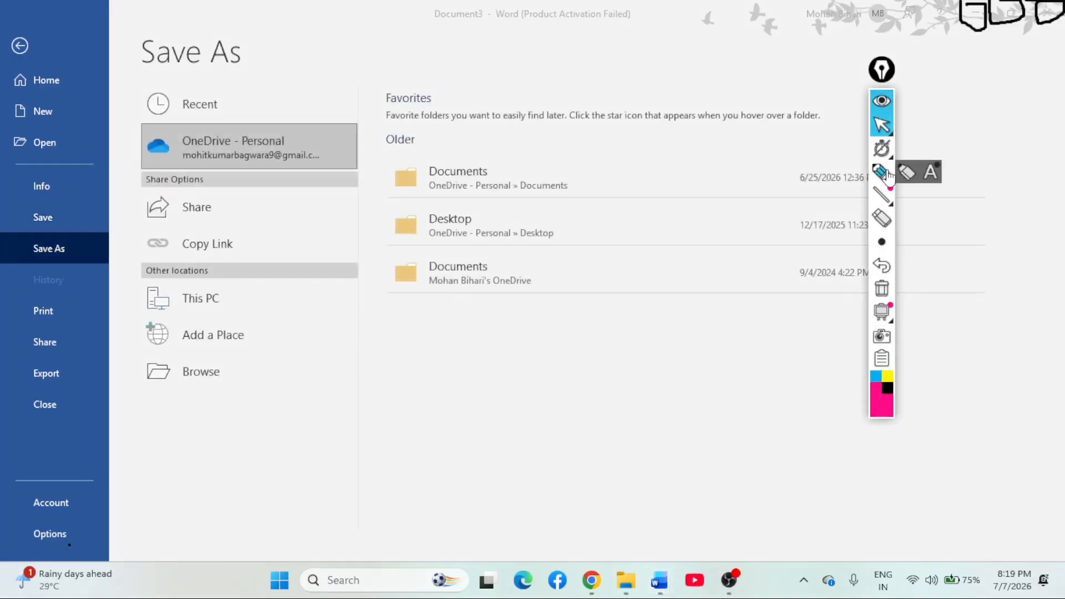
mouse_move(2, 206)
mouse_down()
mouse_move(76, 210)
mouse_move(91, 283)
mouse_move(30, 281)
mouse_move(18, 212)
mouse_up()
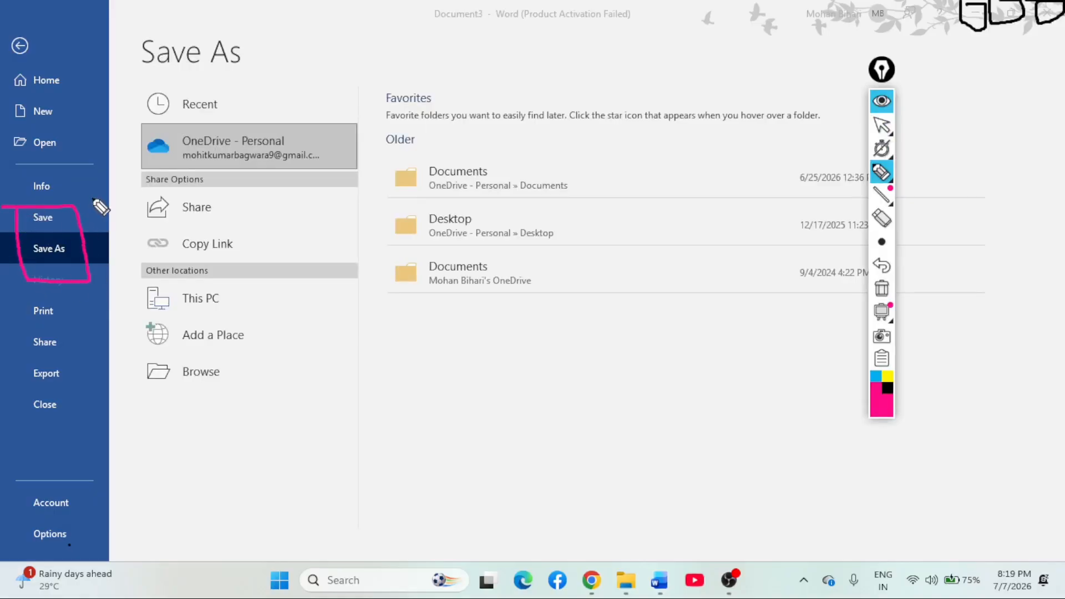
mouse_move(142, 284)
mouse_down()
mouse_move(177, 275)
mouse_move(253, 311)
mouse_move(151, 326)
mouse_move(132, 297)
mouse_move(140, 282)
mouse_up()
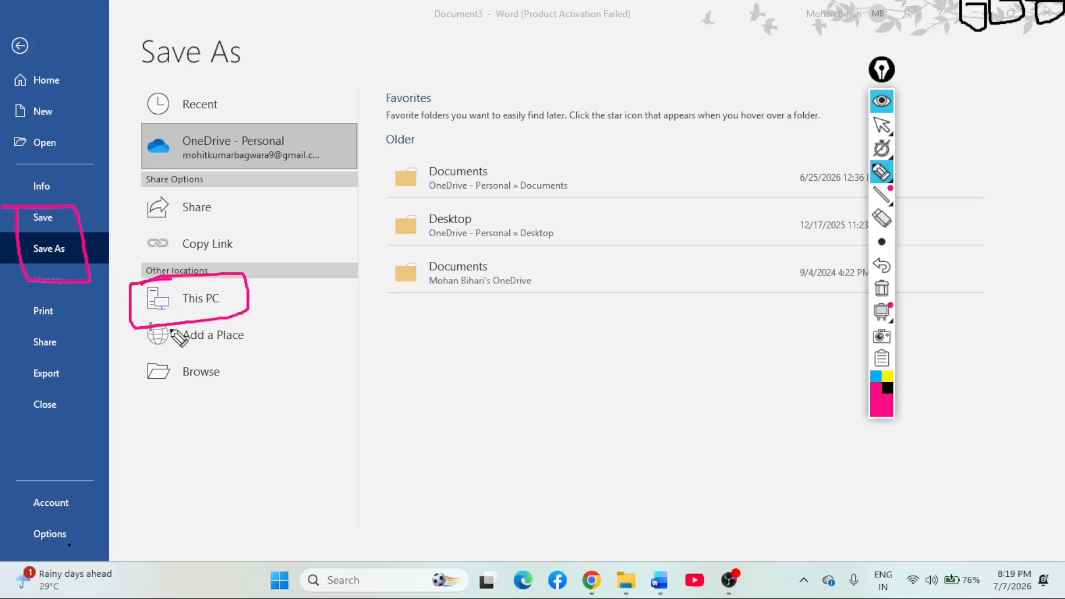
mouse_move(145, 327)
mouse_down()
mouse_move(249, 309)
mouse_move(268, 335)
mouse_move(190, 361)
mouse_move(134, 358)
mouse_move(241, 358)
mouse_move(172, 402)
mouse_move(149, 397)
mouse_move(134, 371)
mouse_move(169, 358)
mouse_up()
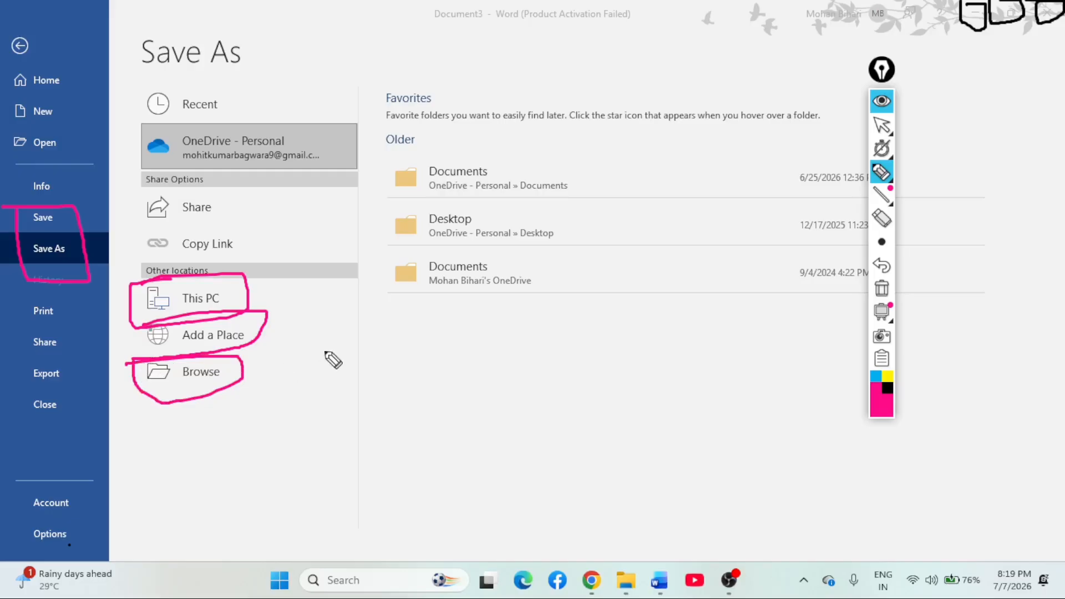
- Handwrite and circle "pdf" in pink ink beside the save locations, and return to the normal pointer
mouse_move(324, 351)
mouse_down()
mouse_move(327, 392)
mouse_move(323, 346)
mouse_move(331, 366)
mouse_move(372, 375)
mouse_move(373, 355)
mouse_move(390, 377)
mouse_up()
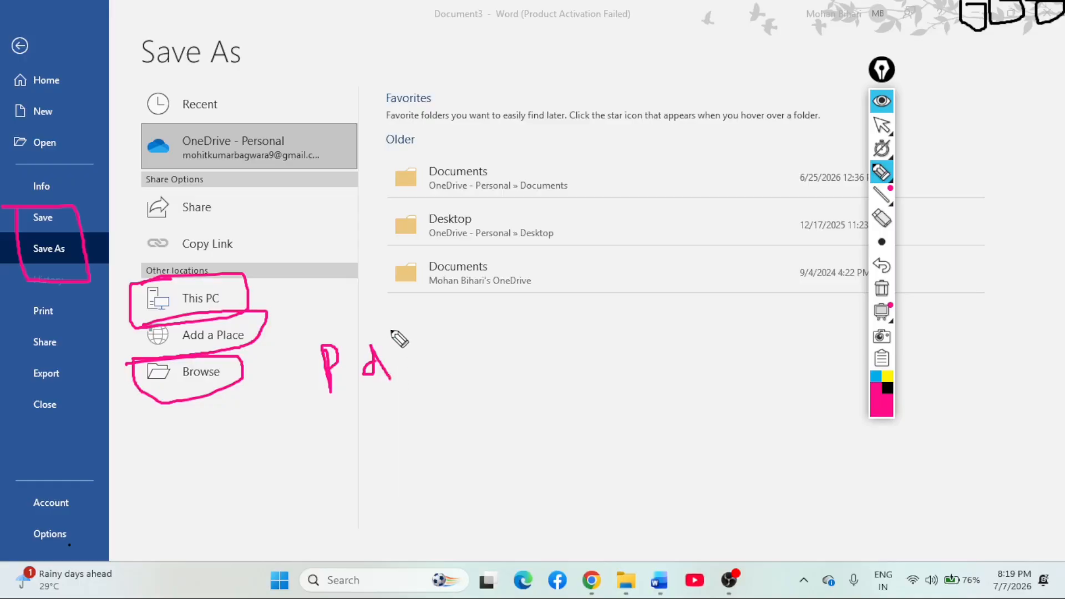
mouse_move(393, 327)
mouse_down()
mouse_move(409, 388)
mouse_move(415, 360)
mouse_move(338, 341)
mouse_move(364, 381)
mouse_move(374, 288)
mouse_move(348, 325)
mouse_move(350, 343)
mouse_up()
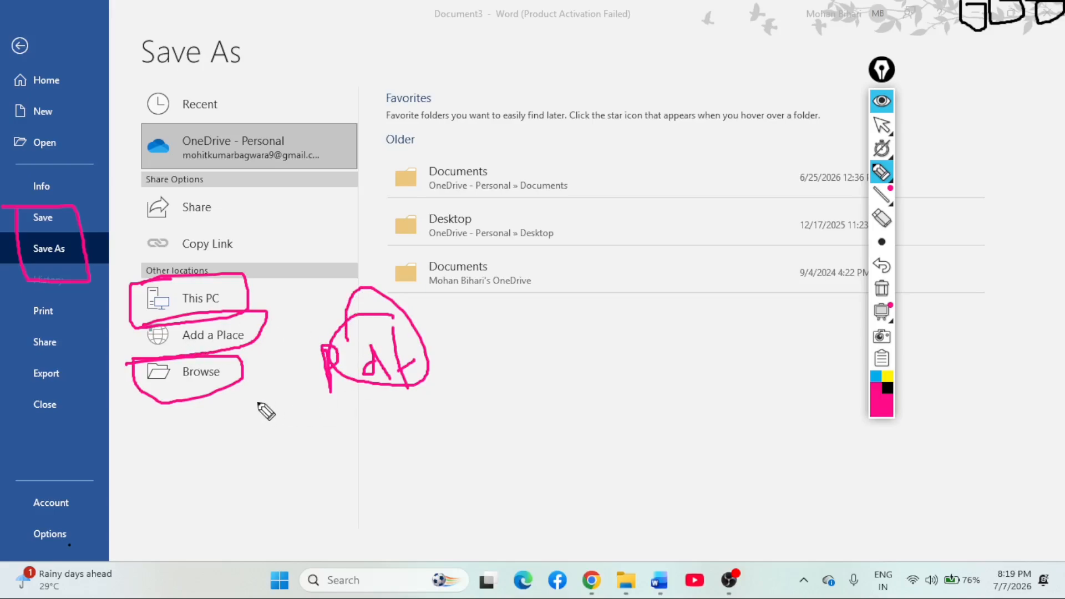
click(882, 125)
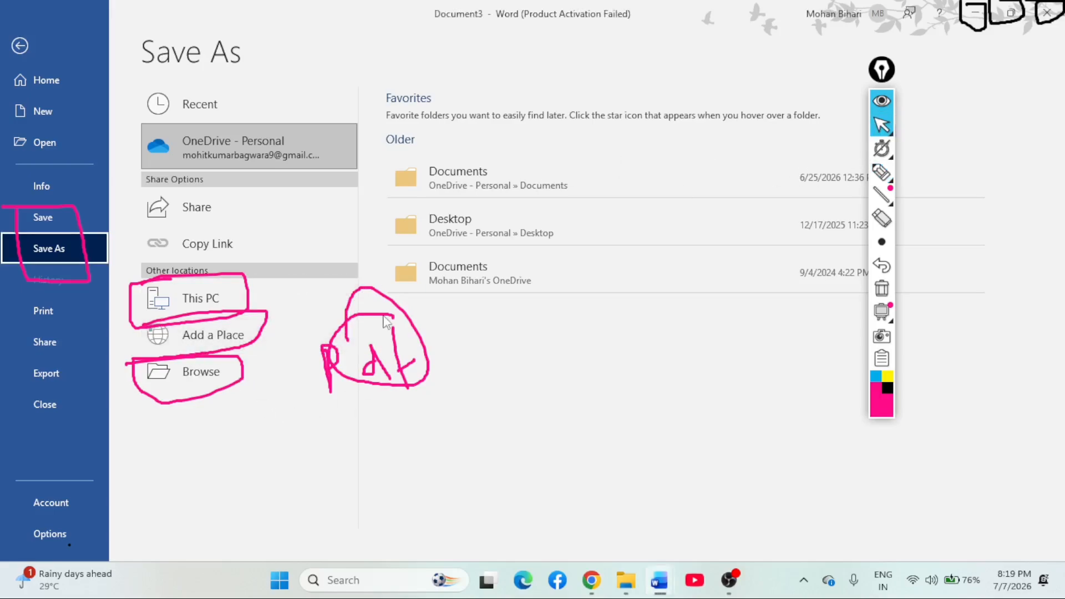
- Erase all the pink ink marks over the Save As page
click(882, 218)
mouse_move(322, 388)
mouse_down()
mouse_move(375, 328)
mouse_move(396, 366)
mouse_move(171, 367)
mouse_move(140, 318)
mouse_move(57, 233)
mouse_up()
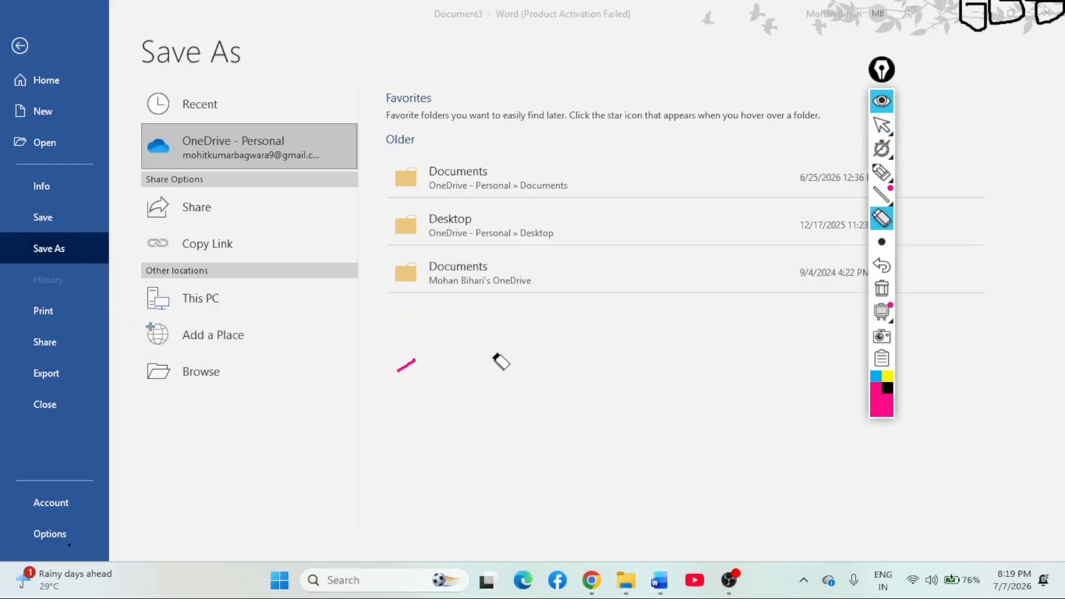
drag(497, 361, 405, 373)
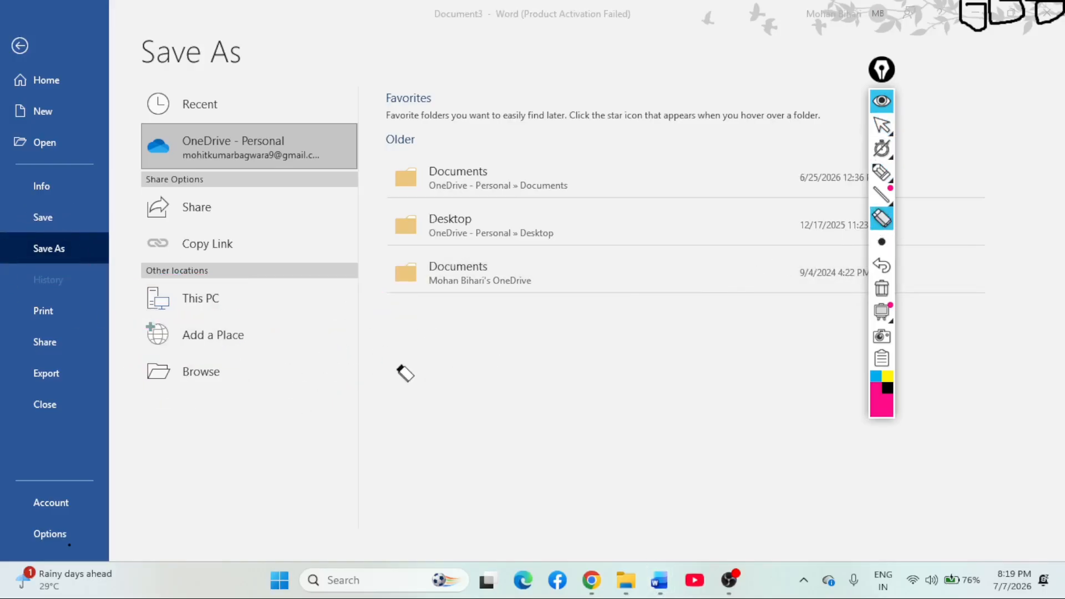
- Examine the newest document's save, print, share and export options, and close that document
click(882, 125)
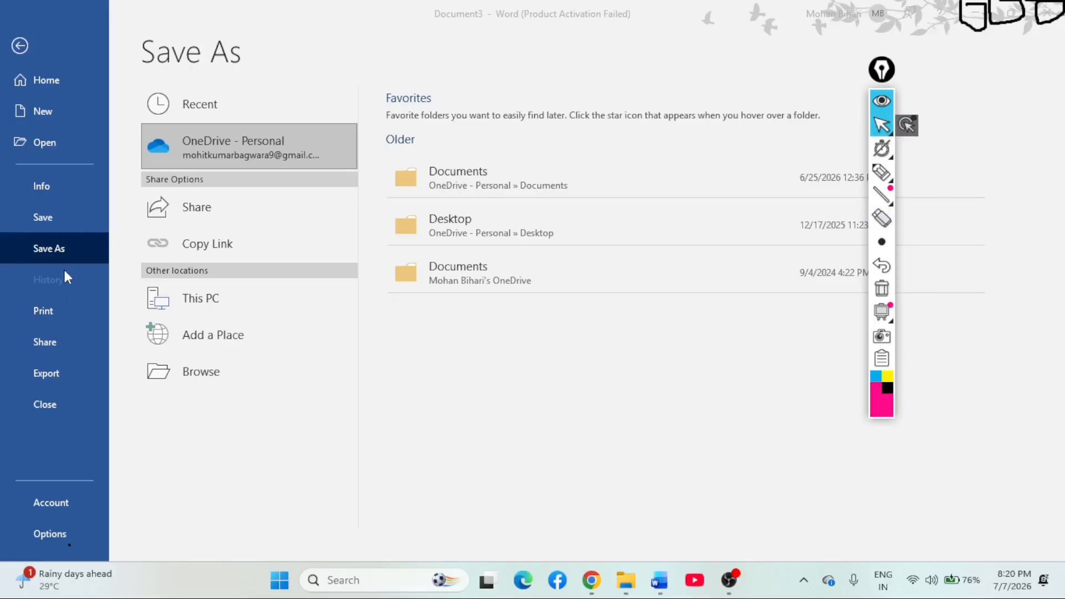
click(58, 250)
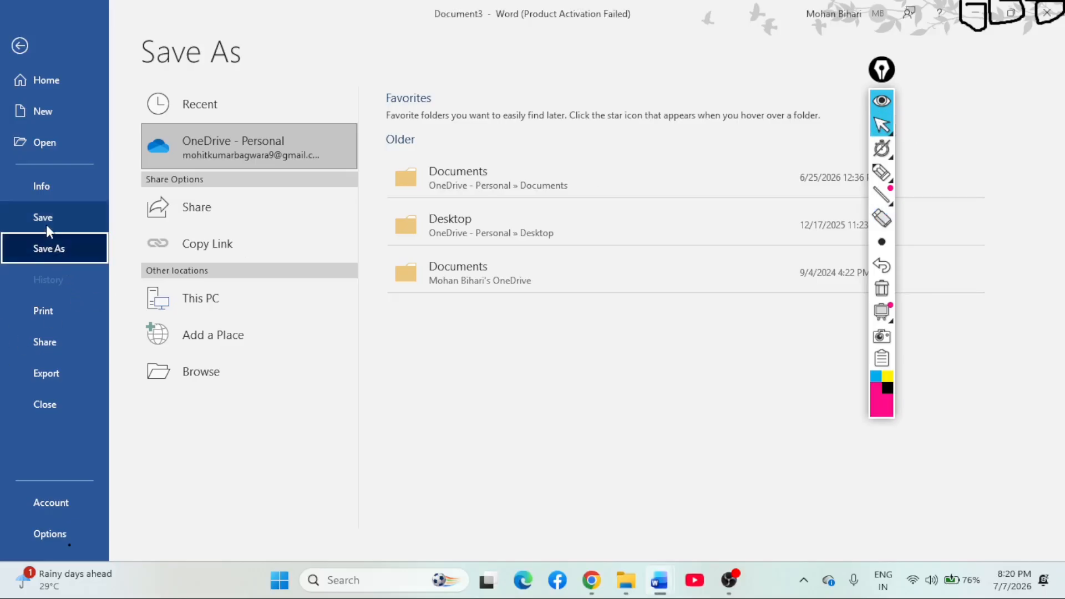
click(46, 225)
click(47, 228)
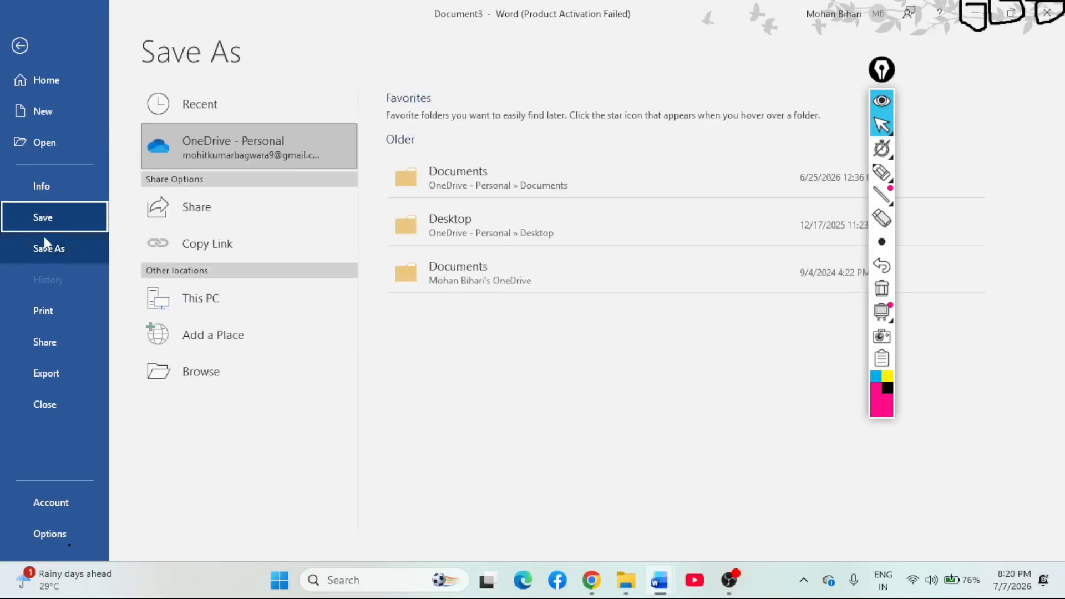
click(44, 311)
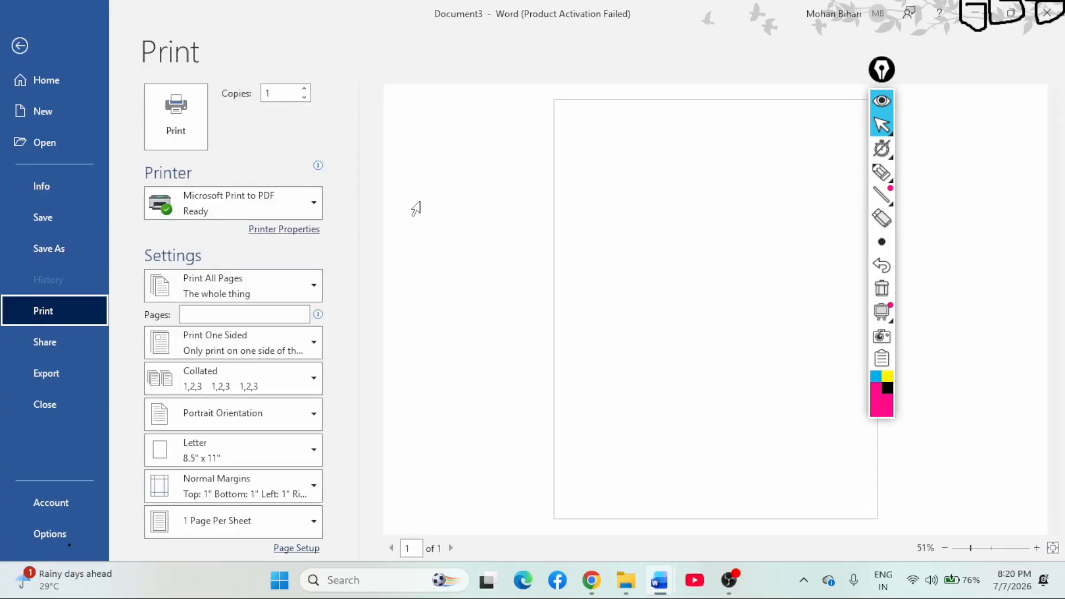
click(69, 344)
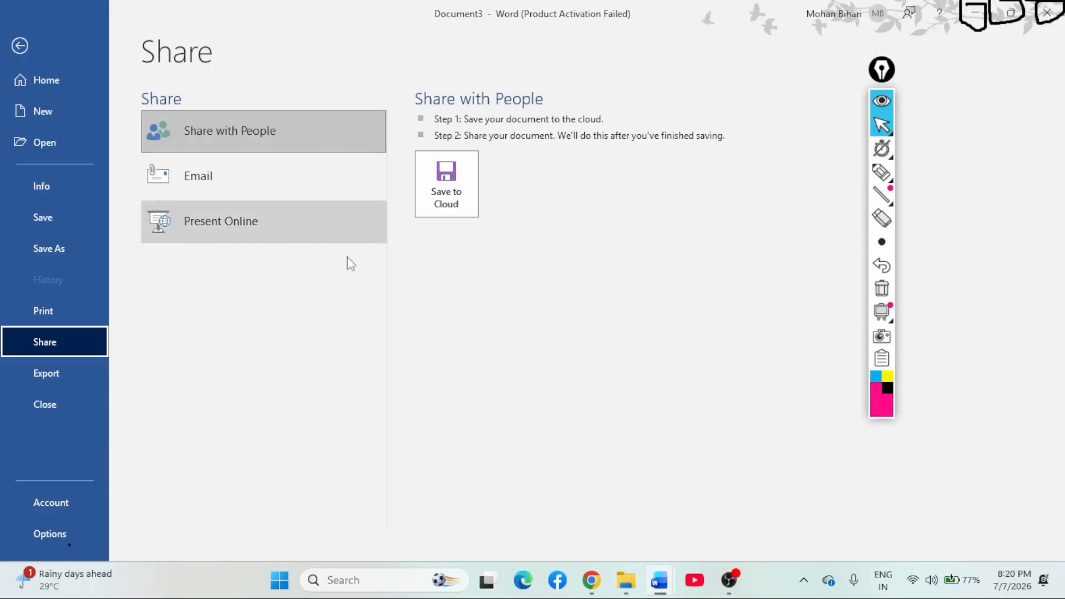
click(51, 381)
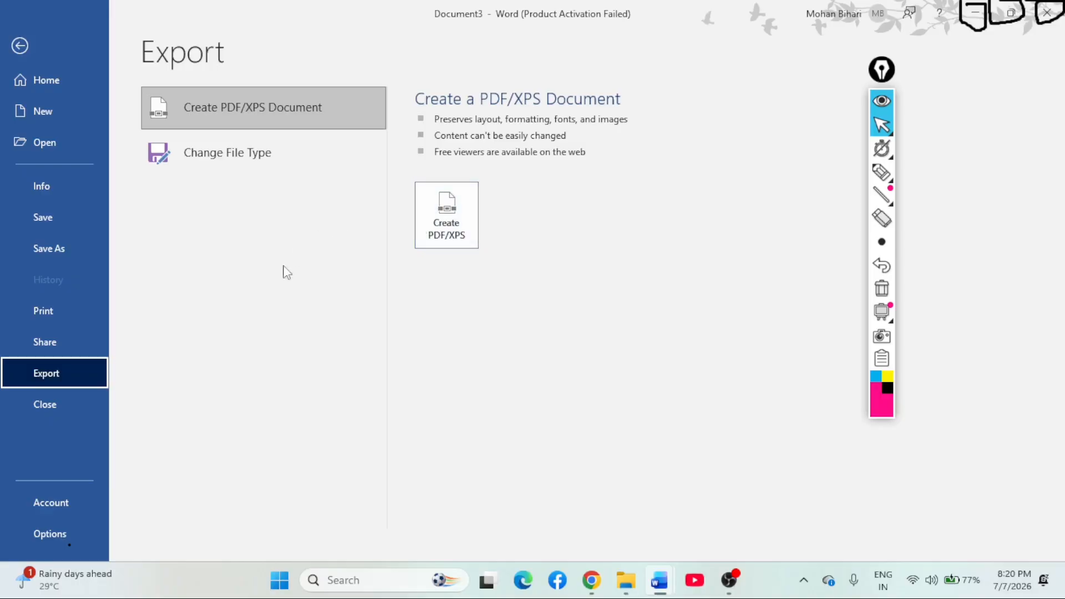
click(63, 402)
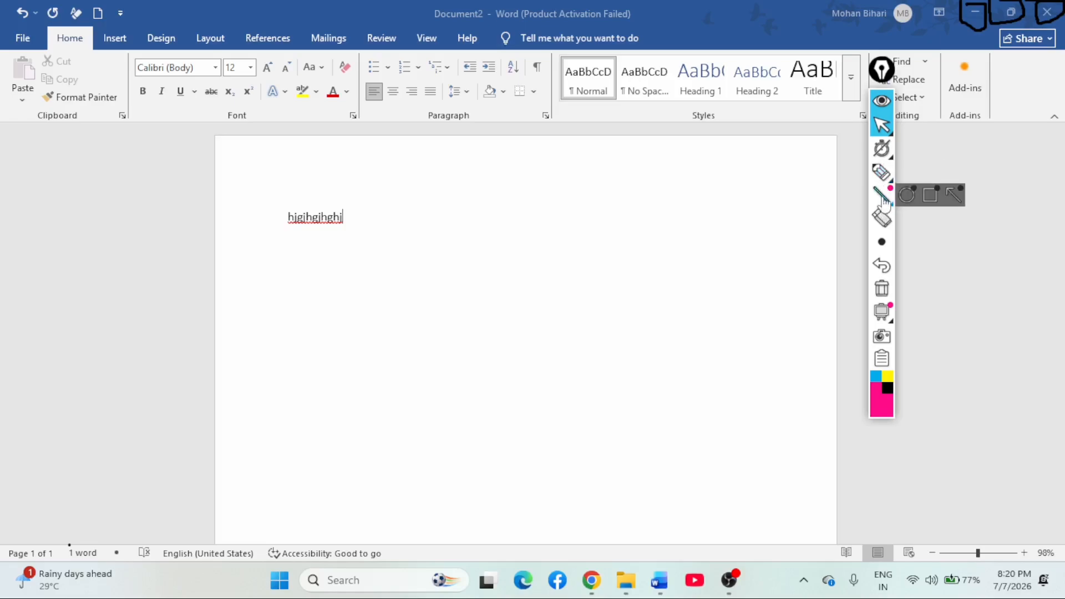
- Outline the Quick Access Toolbar in pink ink and mark its individual command icons
click(882, 170)
mouse_move(22, 3)
mouse_down()
mouse_move(131, 2)
mouse_move(134, 19)
mouse_move(3, 22)
mouse_move(10, 4)
mouse_move(21, 75)
mouse_up()
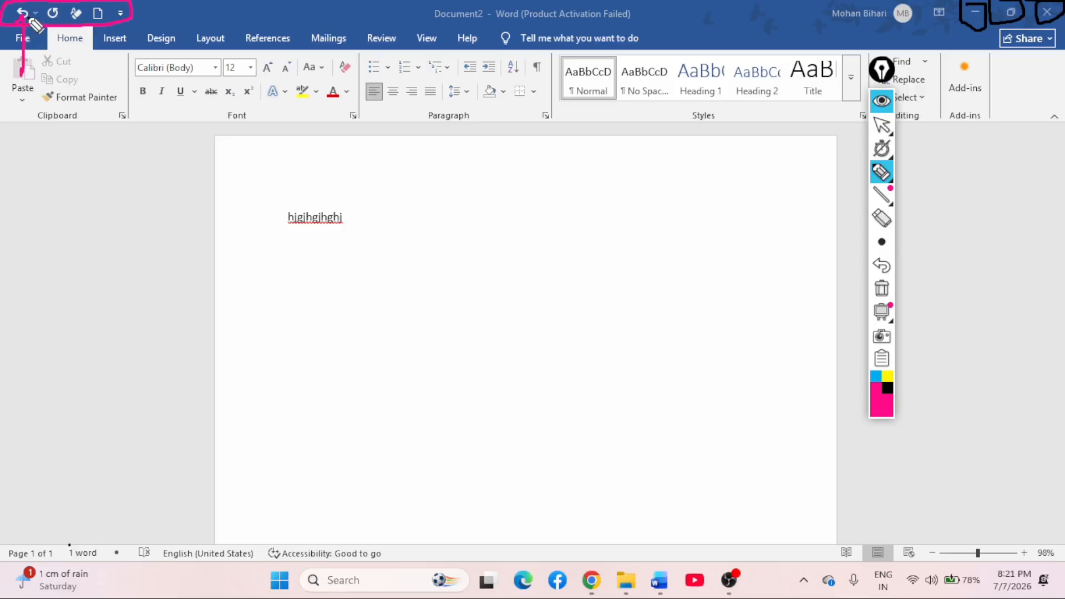
drag(47, 15, 47, 31)
mouse_move(73, 6)
mouse_down()
mouse_move(81, 37)
mouse_move(87, 2)
mouse_up()
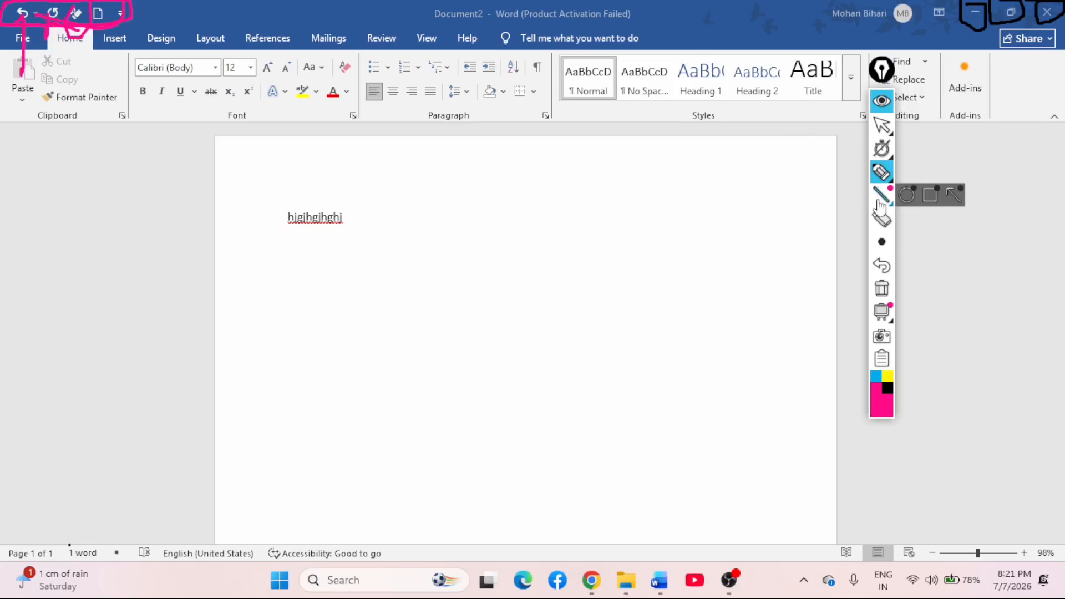
- Erase the pink ink around the Quick Access Toolbar, restore the normal pointer and hide the annotation tools
click(881, 218)
mouse_move(126, 28)
mouse_down()
mouse_move(30, 12)
mouse_move(42, 56)
mouse_move(50, 17)
mouse_up()
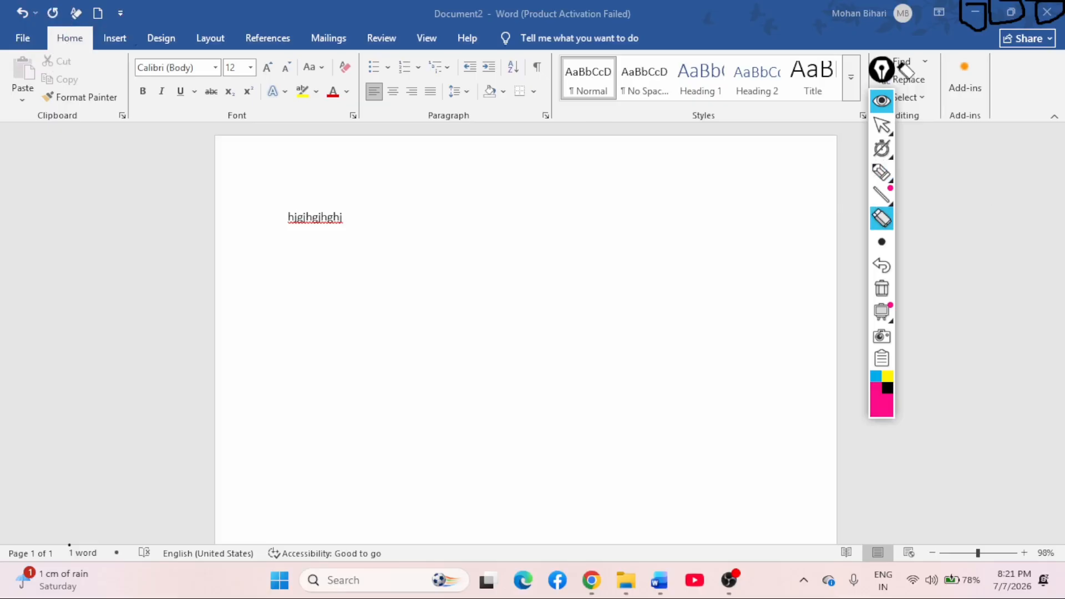
click(881, 125)
click(881, 100)
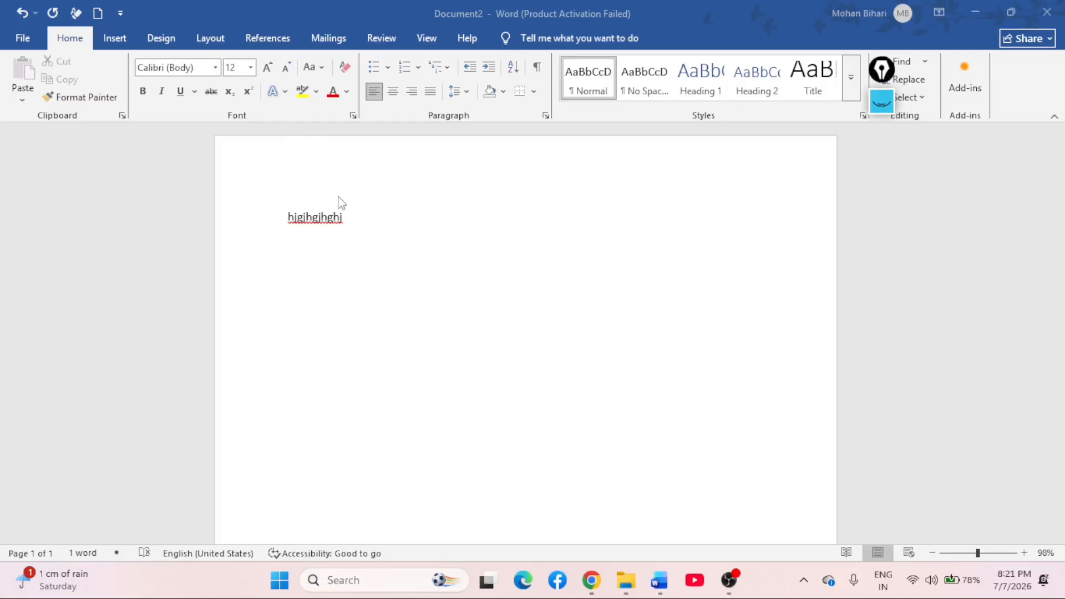
- Replace the document's only line of text with "bjhvhgfv"
click(350, 221)
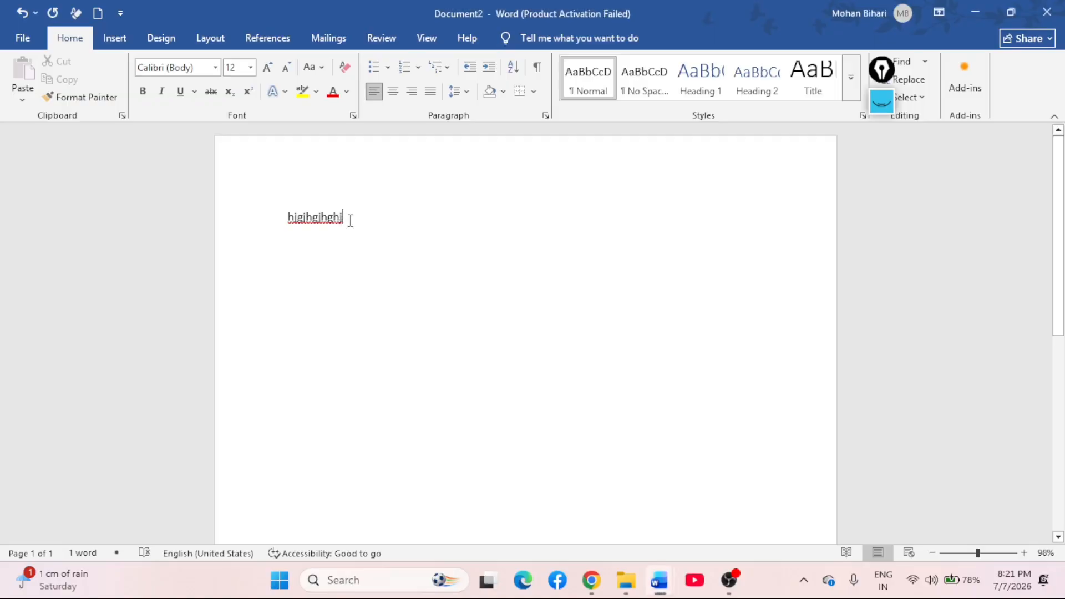
key(BackSpace)
key(BackSpace)
key(BackSpace)
key(BackSpace)
key(BackSpace)
key(BackSpace)
key(BackSpace)
key(BackSpace)
key(BackSpace)
key(BackSpace)
key(BackSpace)
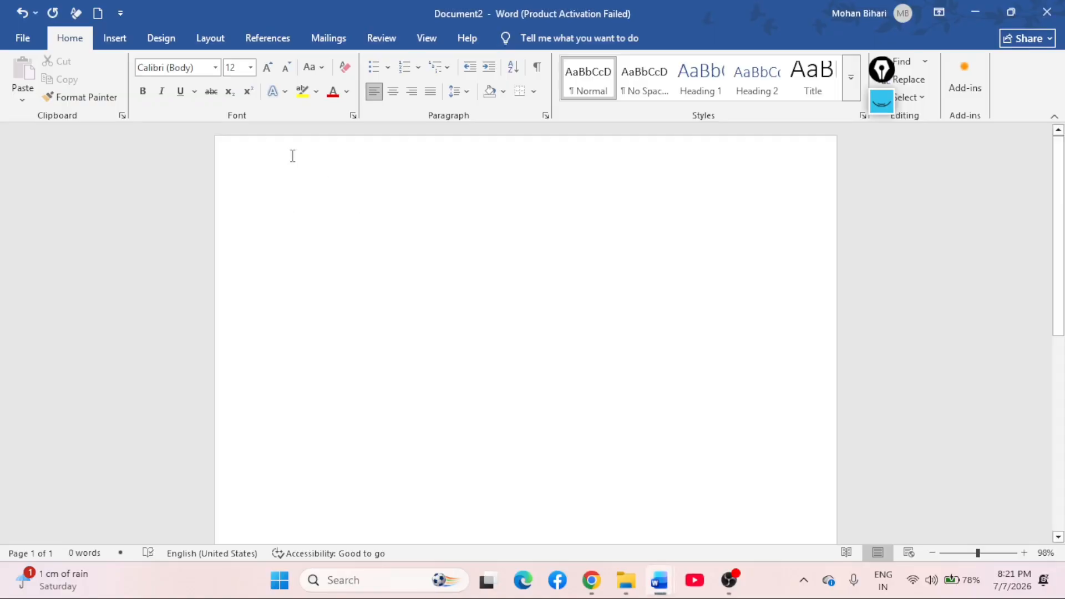
text(bjhvhgfv)
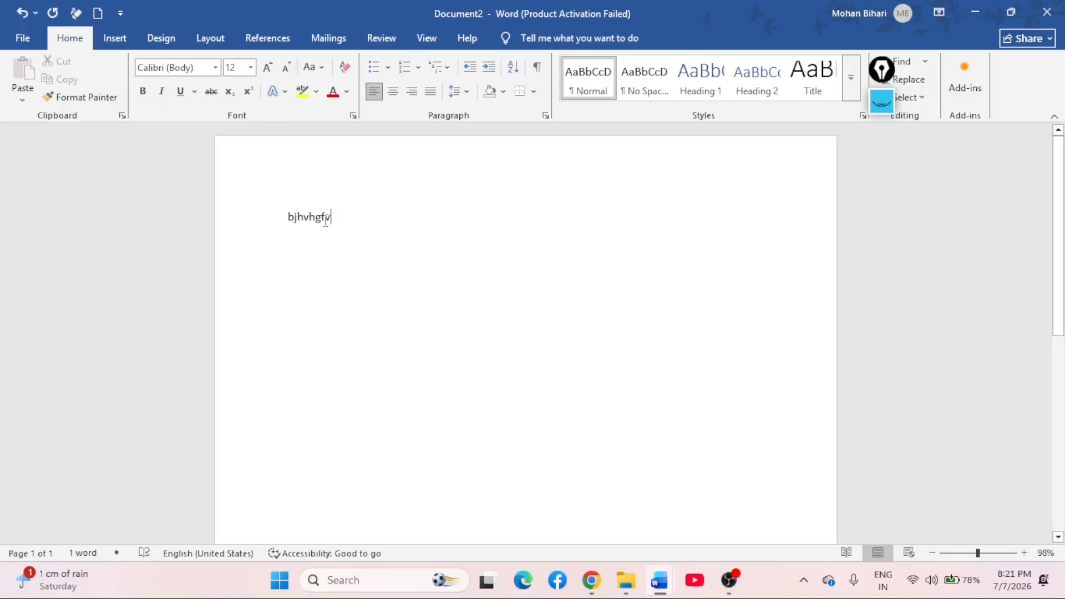
- Set the font of the text "bjhvhgfv" to Times New Roman
drag(325, 223, 260, 207)
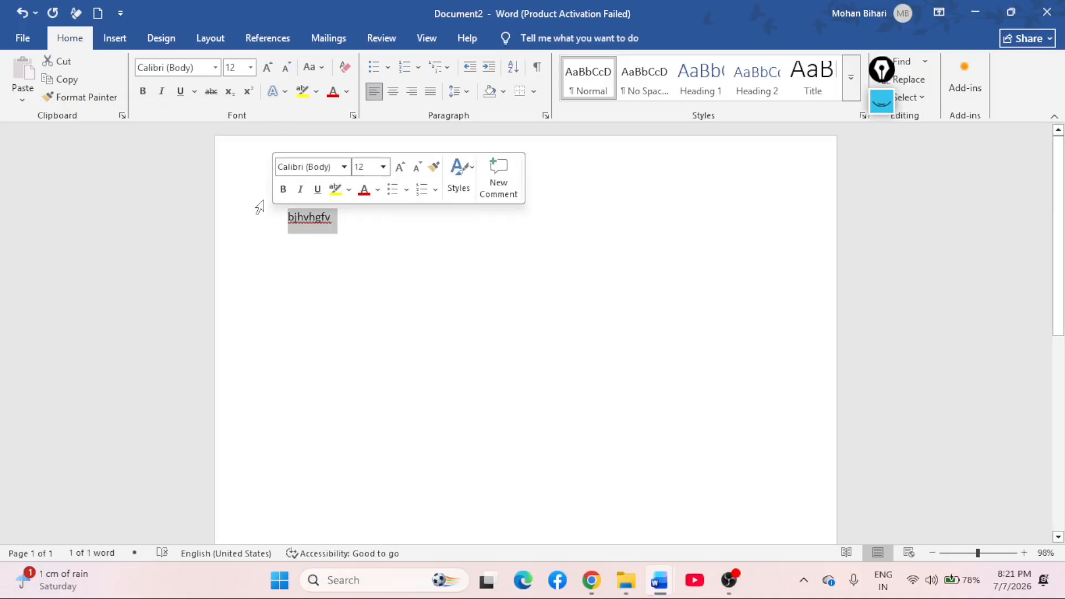
click(216, 68)
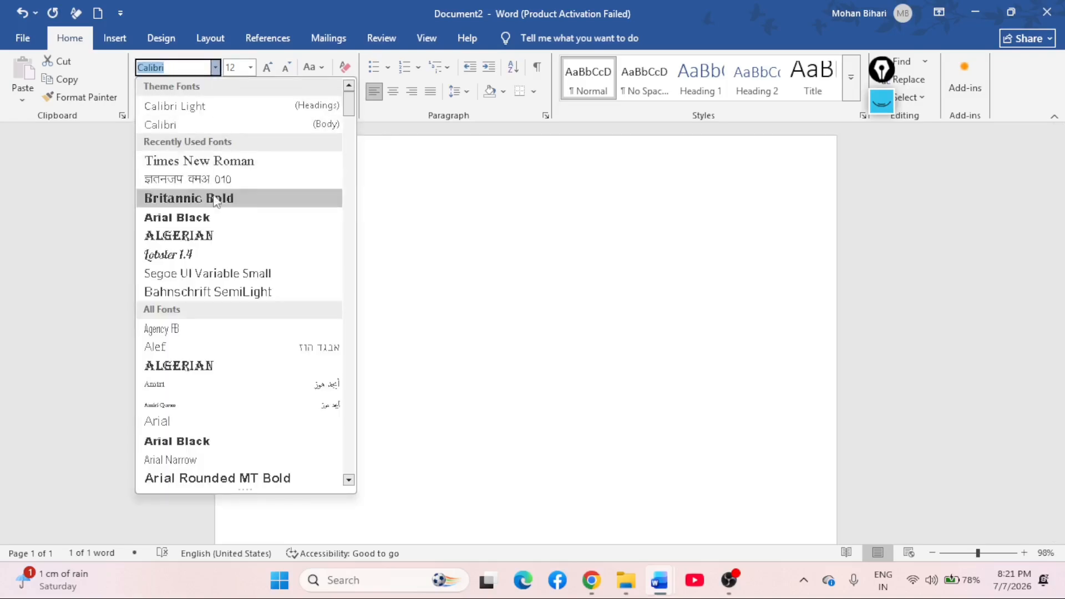
click(232, 166)
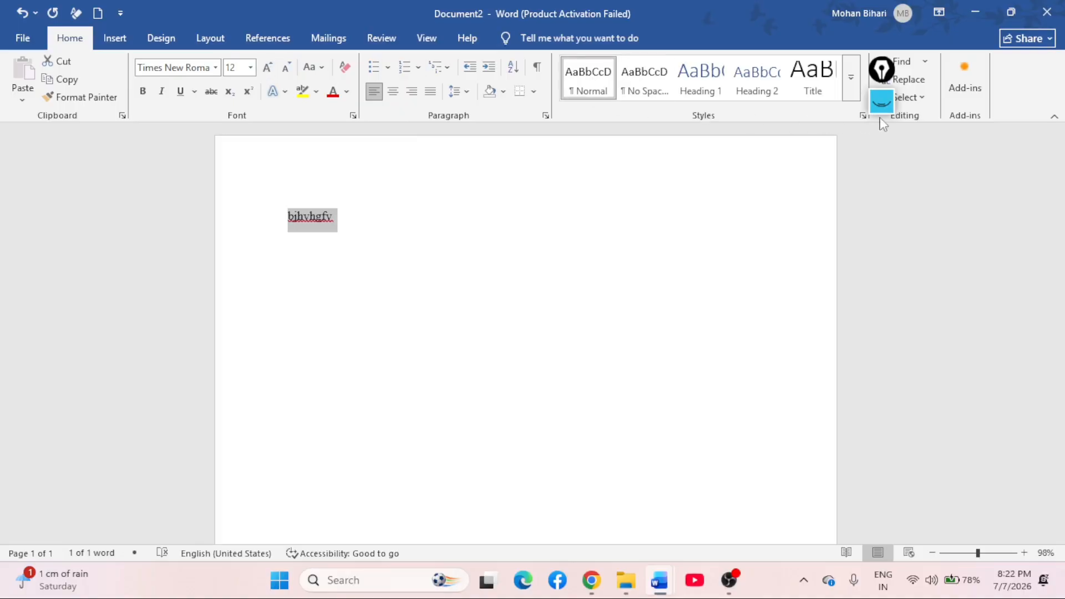
- Mark the font size, bold, italic, underline, strikethrough, subscript and superscript commands with pink ink arrows and circles
click(881, 101)
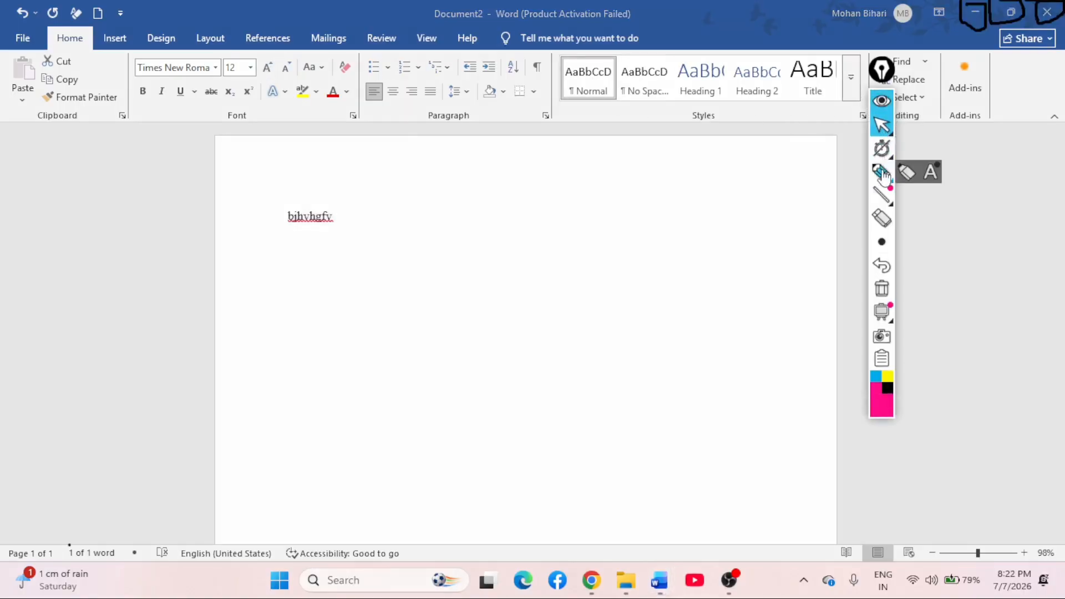
click(882, 173)
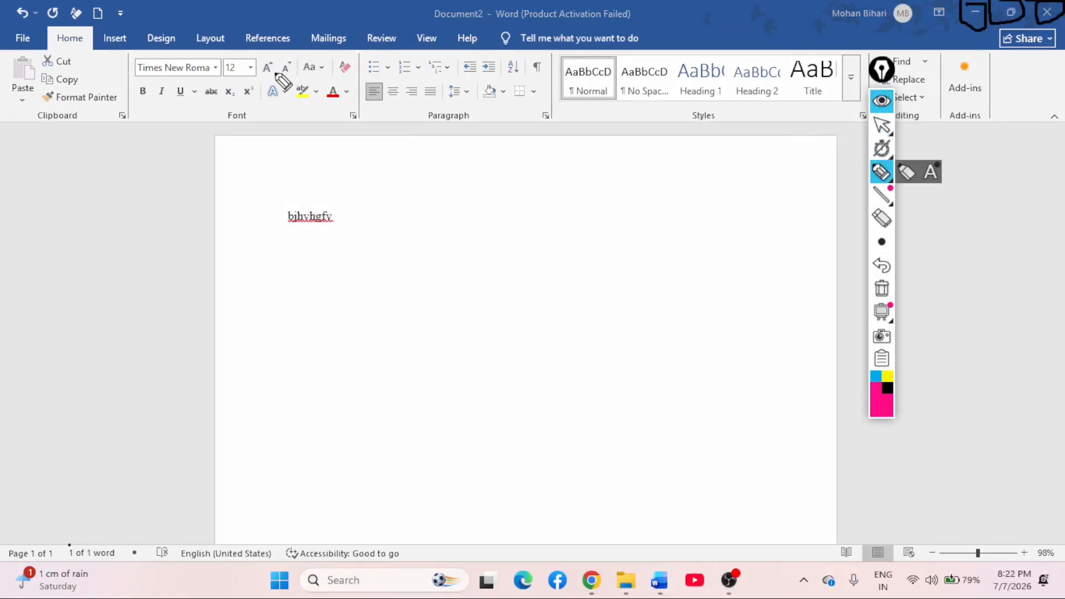
mouse_move(272, 71)
mouse_down()
mouse_move(257, 94)
mouse_move(268, 81)
mouse_move(270, 120)
mouse_move(288, 73)
mouse_move(303, 147)
mouse_up()
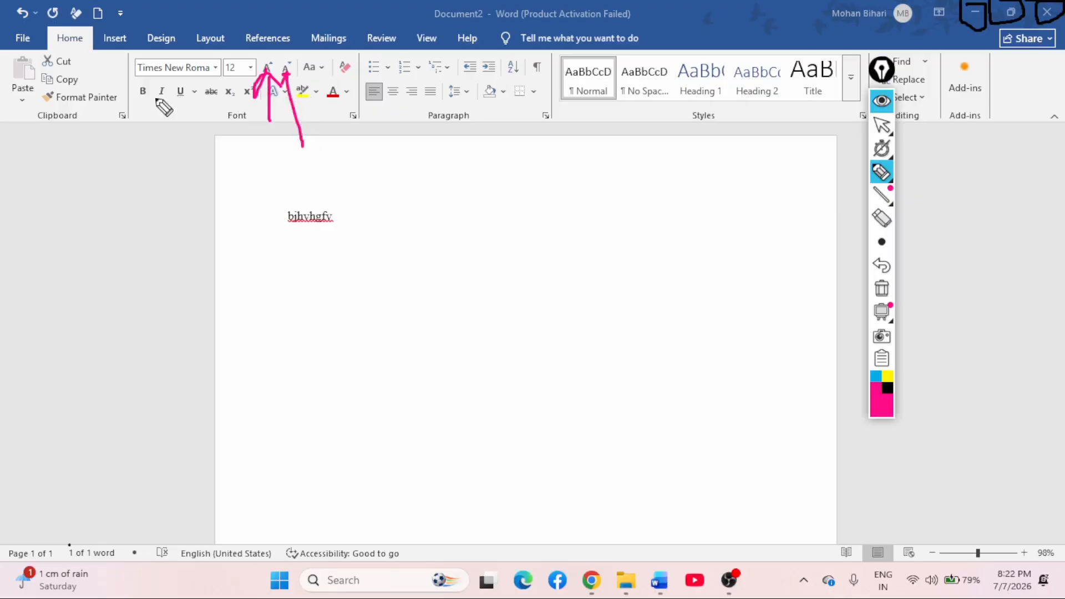
mouse_move(135, 102)
mouse_down()
mouse_move(143, 91)
mouse_move(137, 160)
mouse_up()
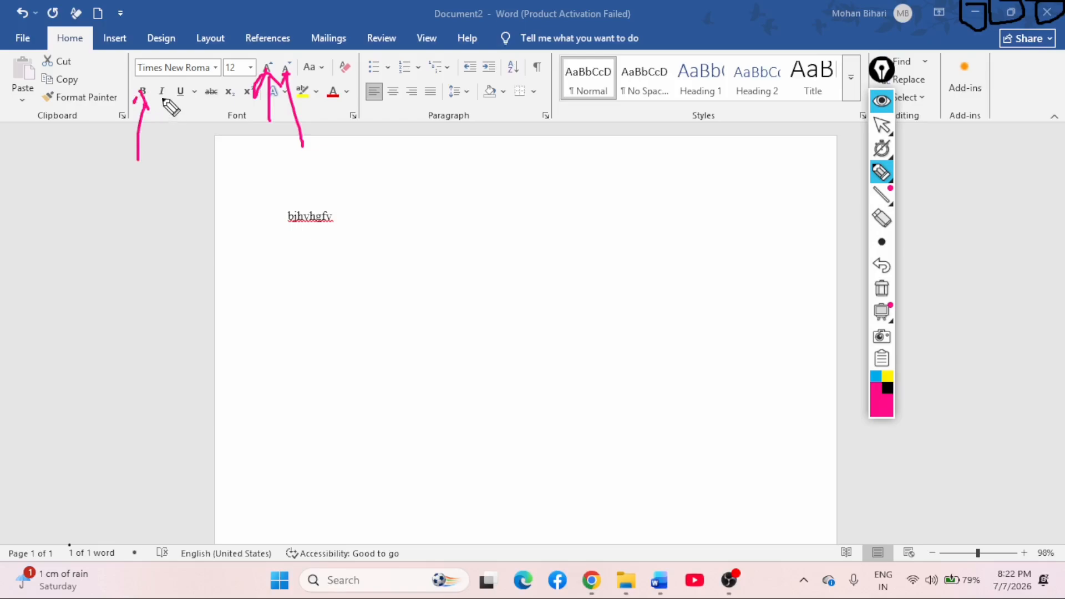
mouse_move(159, 102)
mouse_down()
mouse_move(162, 93)
mouse_move(161, 106)
mouse_up()
drag(166, 161, 162, 105)
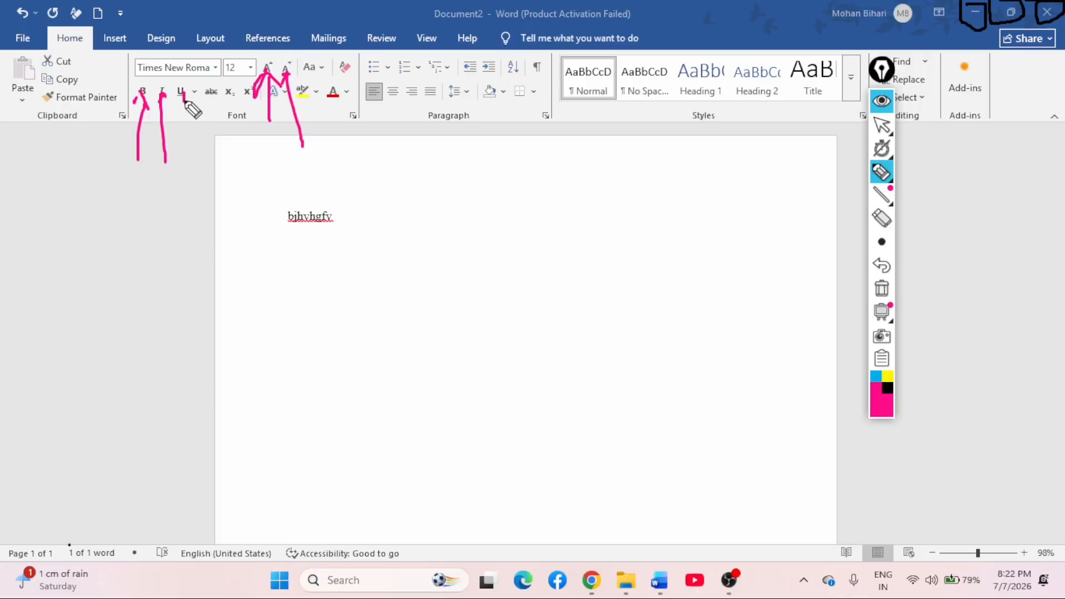
mouse_move(183, 96)
mouse_down()
mouse_move(193, 100)
mouse_move(193, 157)
mouse_up()
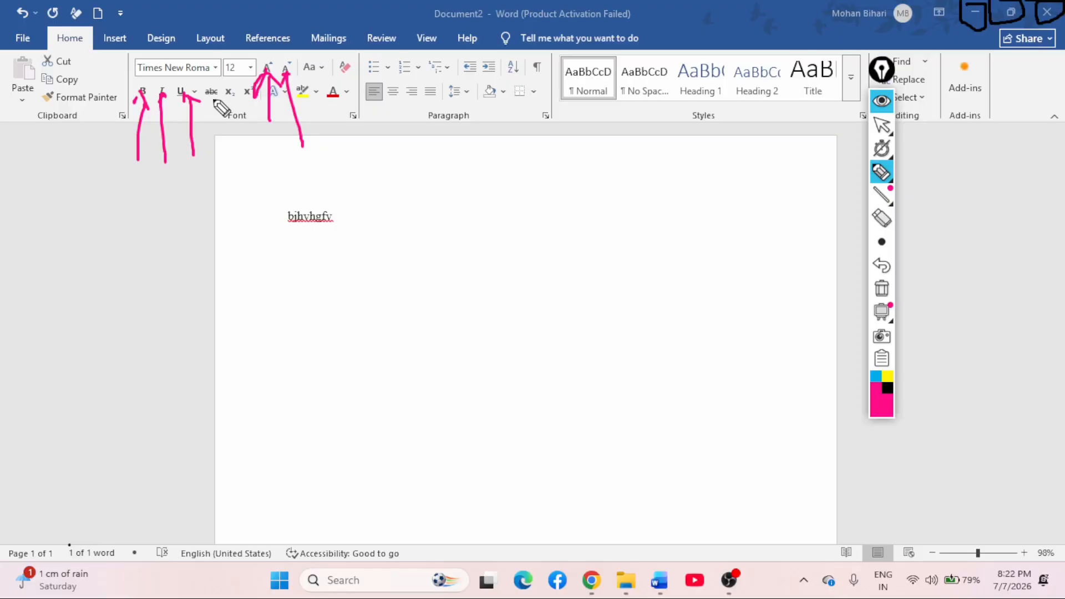
drag(214, 96, 217, 148)
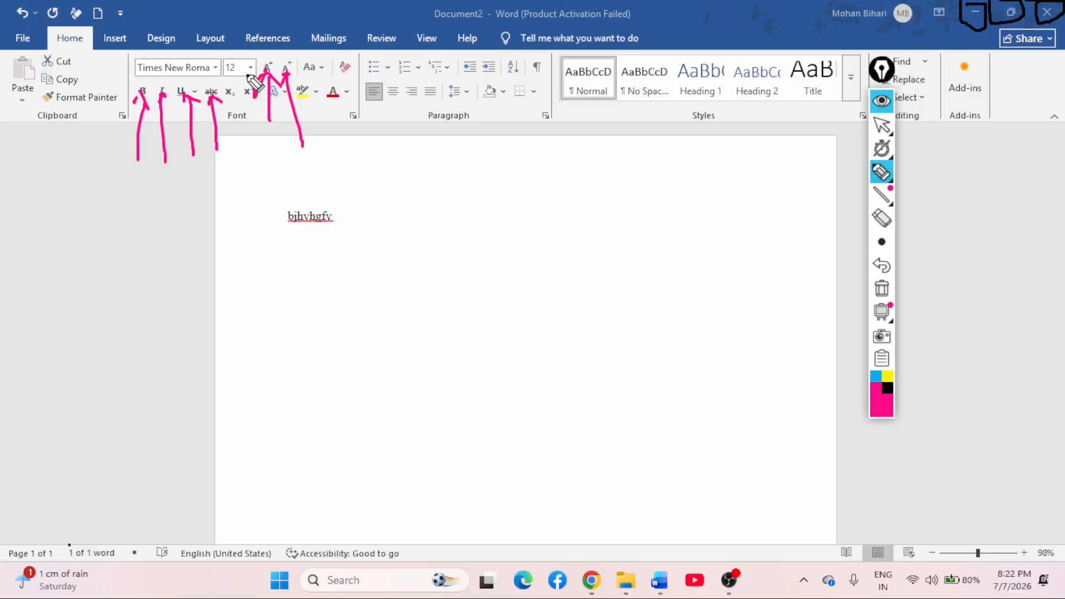
mouse_move(242, 75)
mouse_down()
mouse_move(250, 114)
mouse_move(264, 88)
mouse_move(250, 73)
mouse_move(216, 107)
mouse_move(229, 85)
mouse_move(240, 91)
mouse_up()
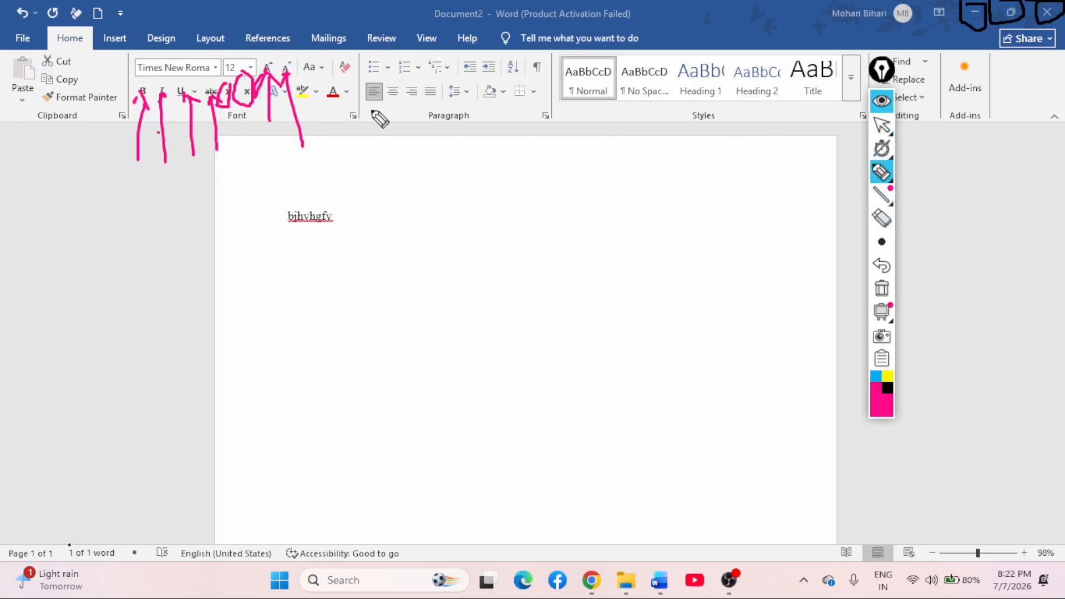
drag(158, 132, 58, 105)
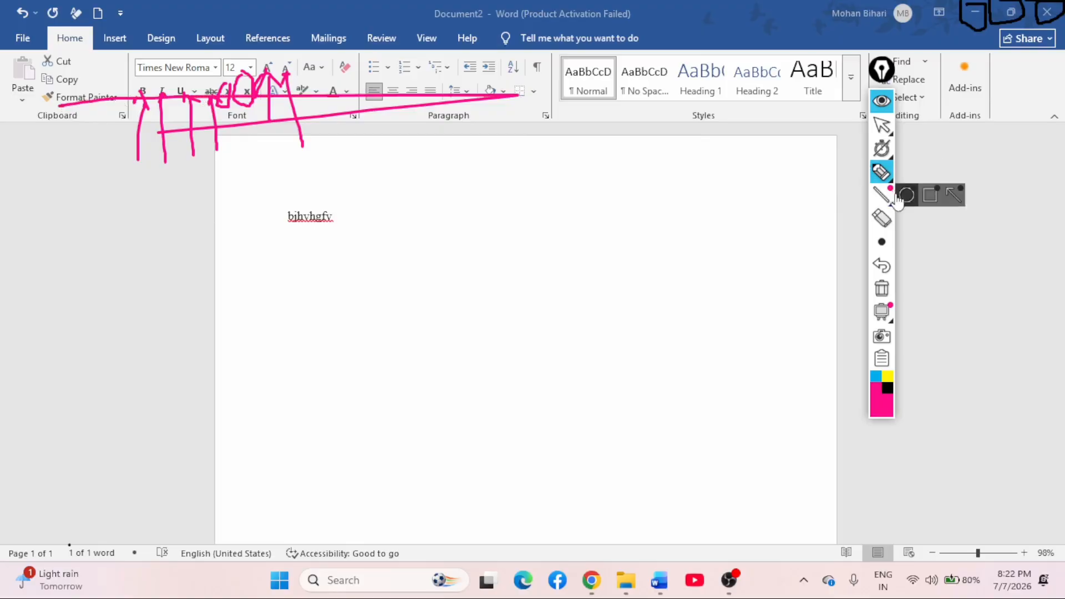
- Erase the pink ink over the font commands, restore the normal pointer and hide the annotation tools
click(882, 218)
drag(308, 95, 273, 110)
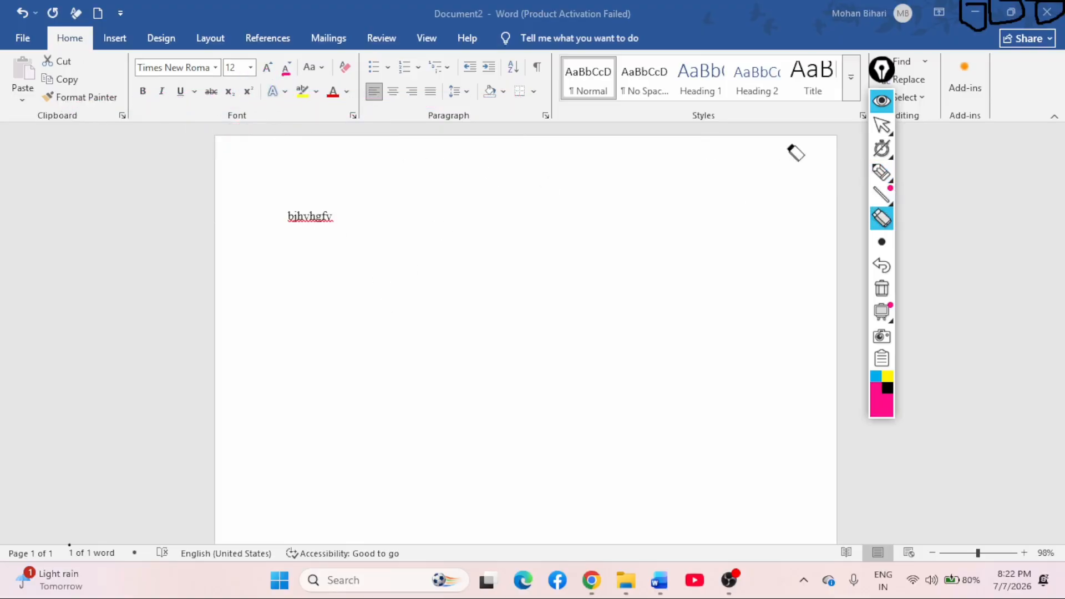
click(881, 126)
click(881, 102)
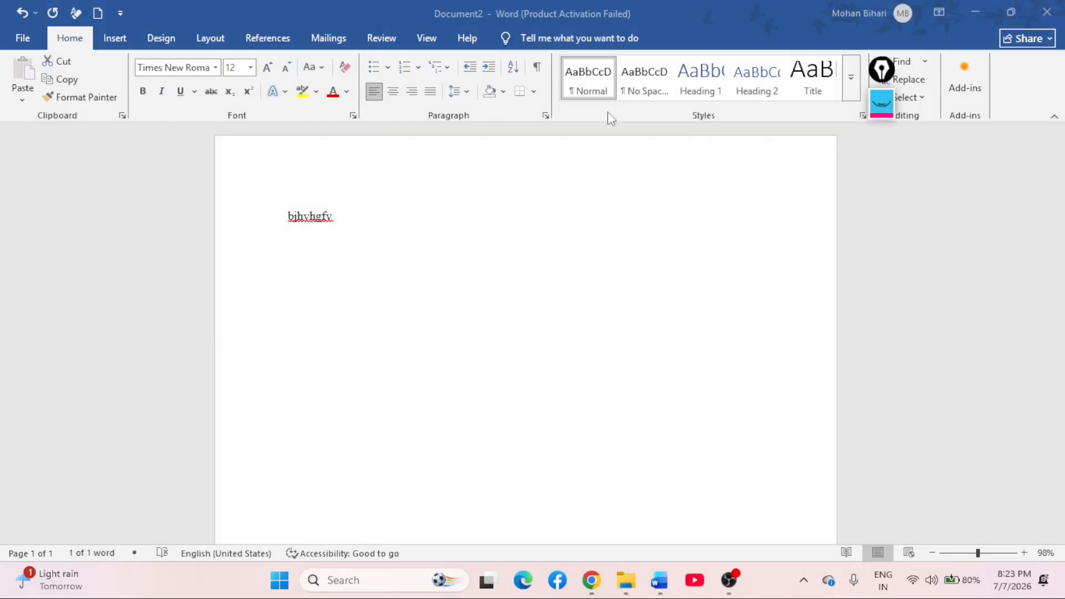
- Enlarge the text "bjhvhgfv" stepwise to font size 22
drag(269, 217, 365, 216)
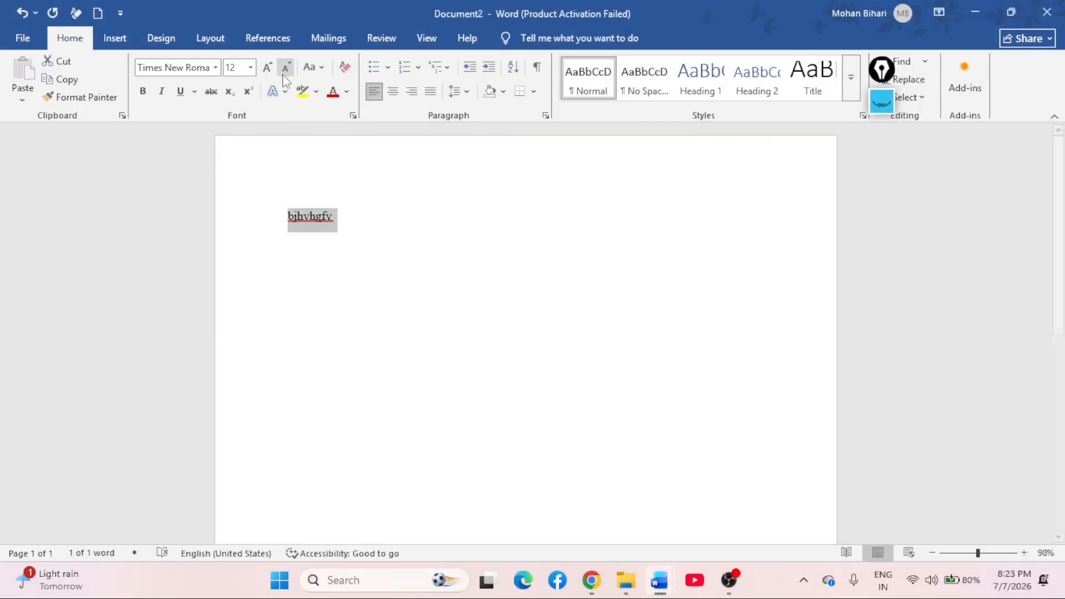
click(264, 67)
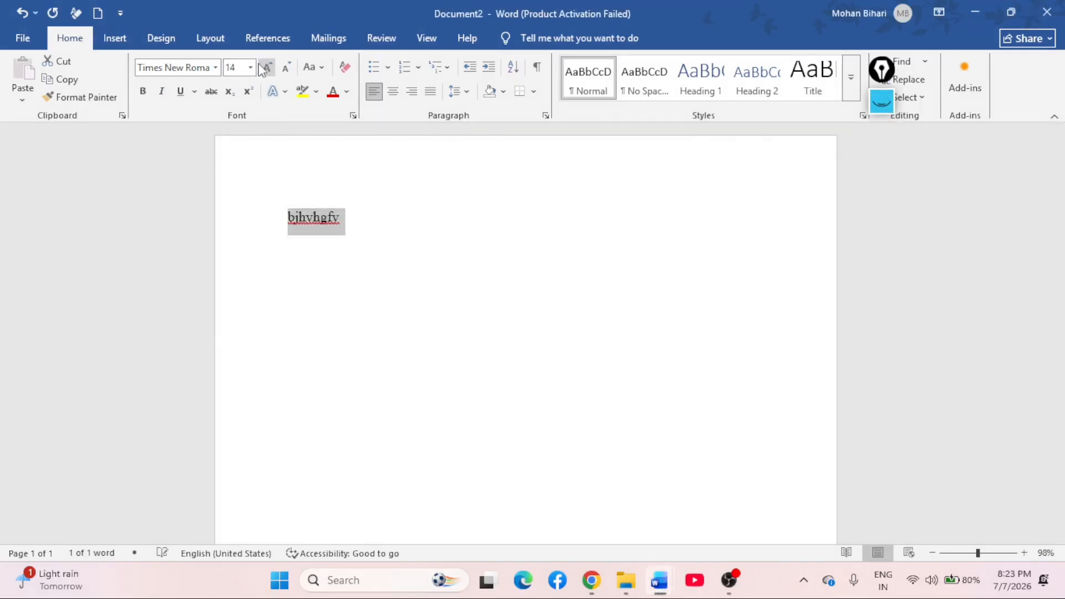
click(264, 68)
click(264, 67)
click(264, 67)
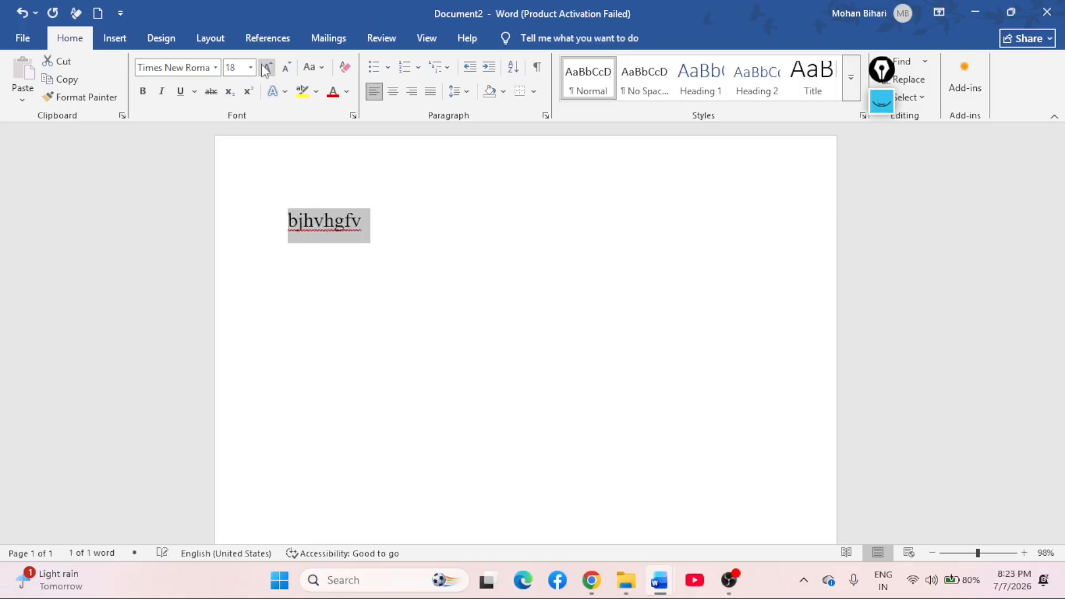
click(264, 67)
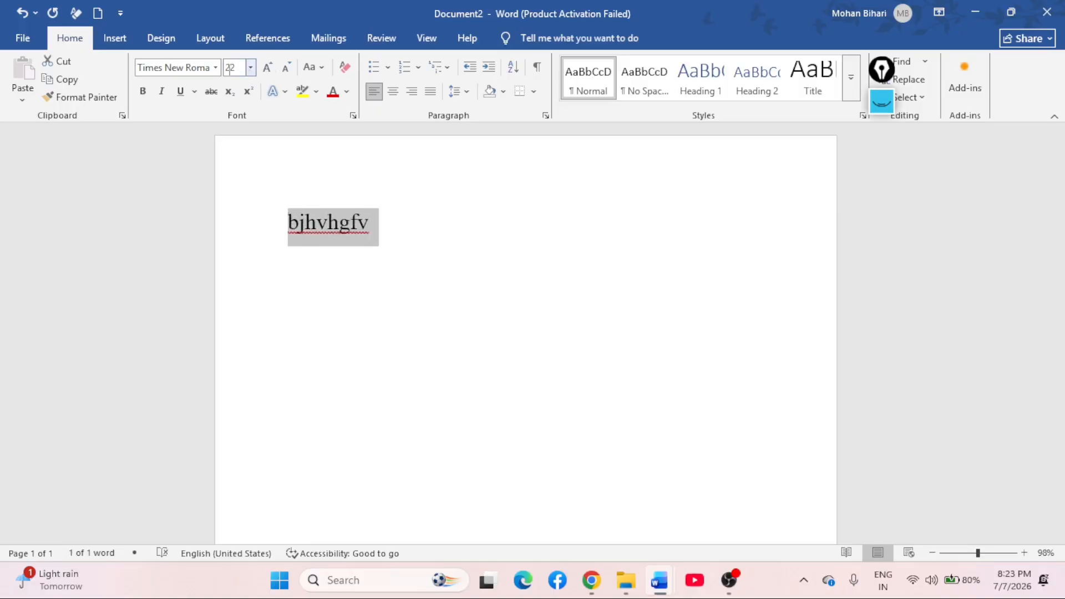
- Shrink the selected text stepwise to font size 11
click(279, 69)
click(279, 69)
click(279, 70)
click(279, 70)
click(288, 70)
click(288, 69)
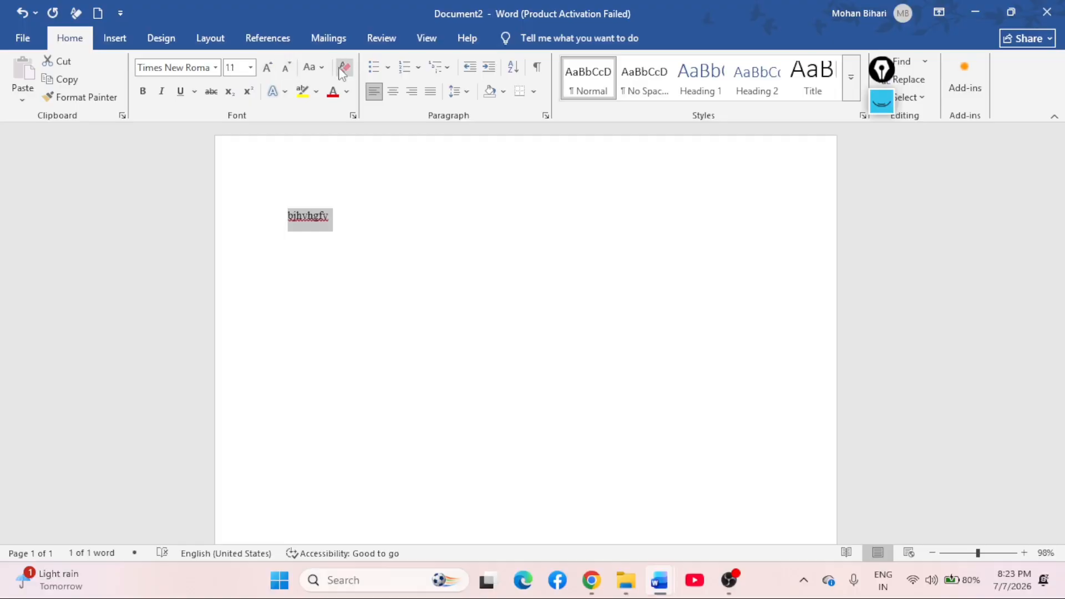
- Apply bold and italic formatting to the selected text "bjhvhgfv"
click(143, 92)
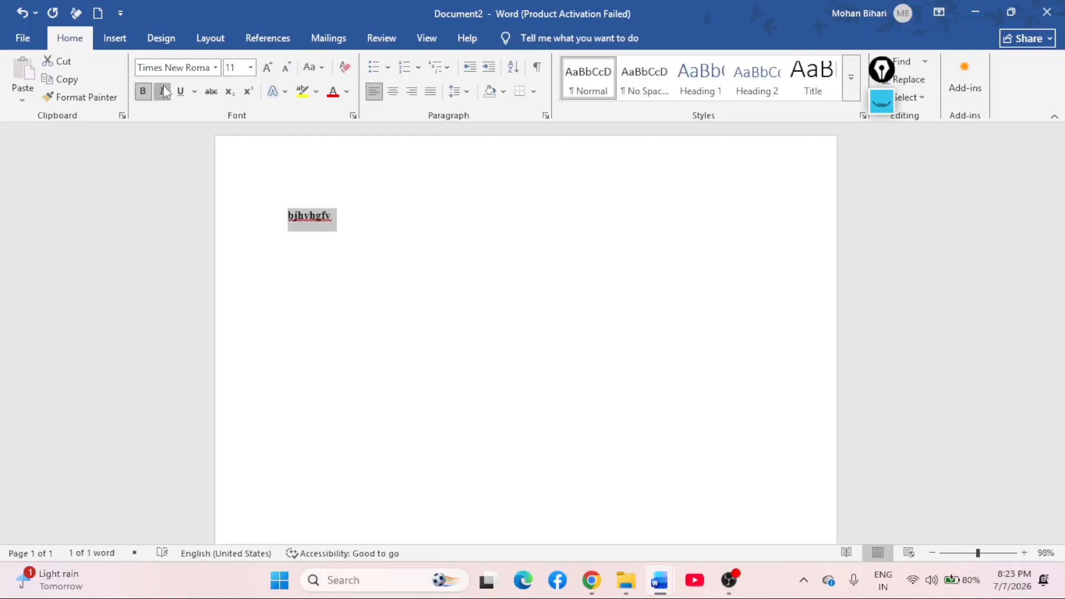
click(163, 91)
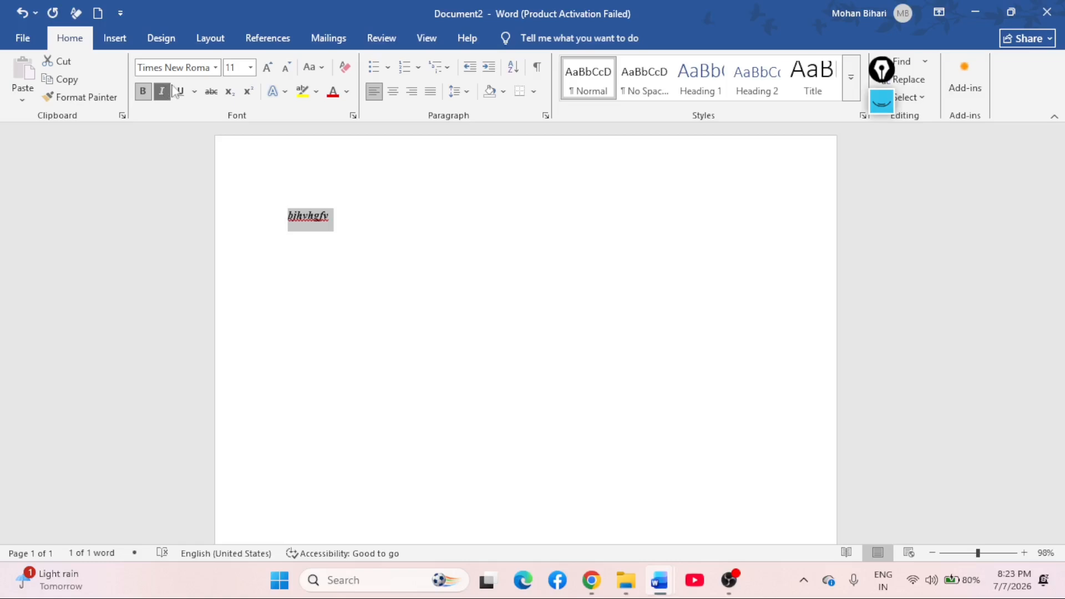
- Underline the selected text "bjhvhgfv", first with a single line and finally with the dot-dash line style
click(180, 92)
click(195, 93)
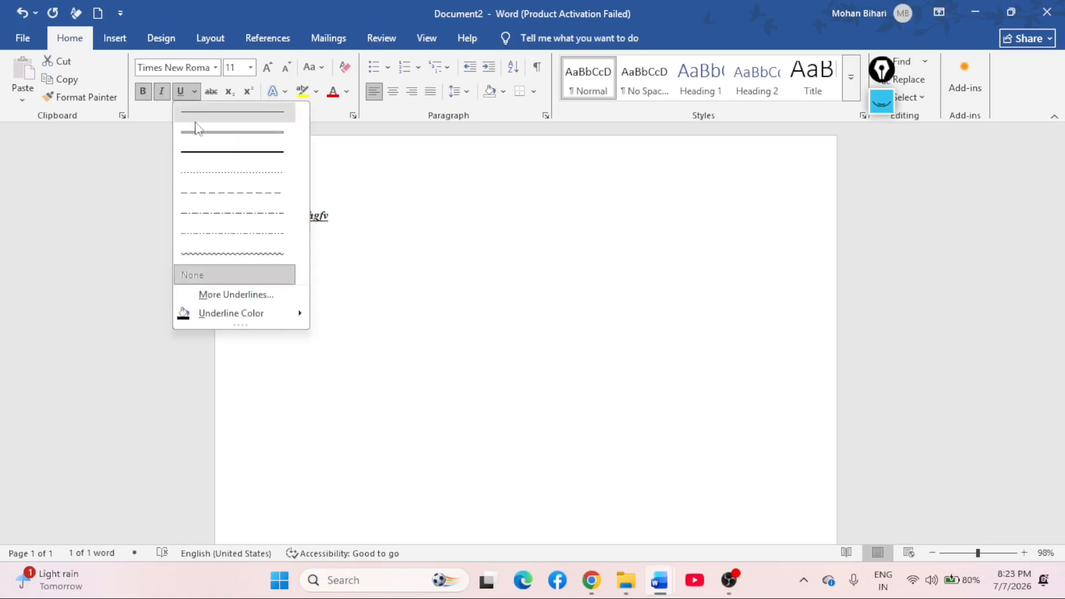
click(200, 116)
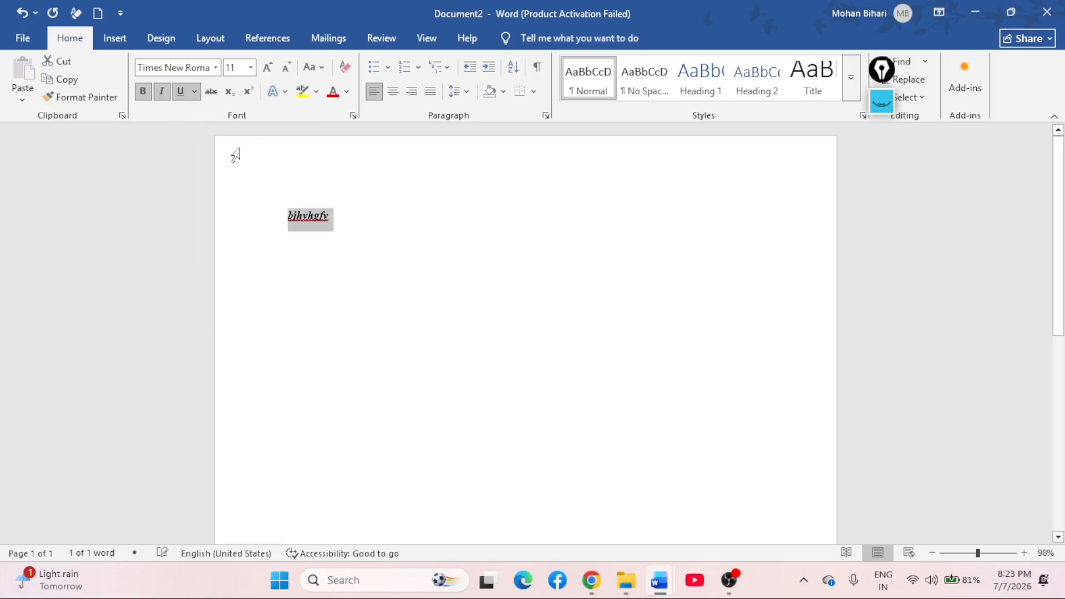
click(195, 97)
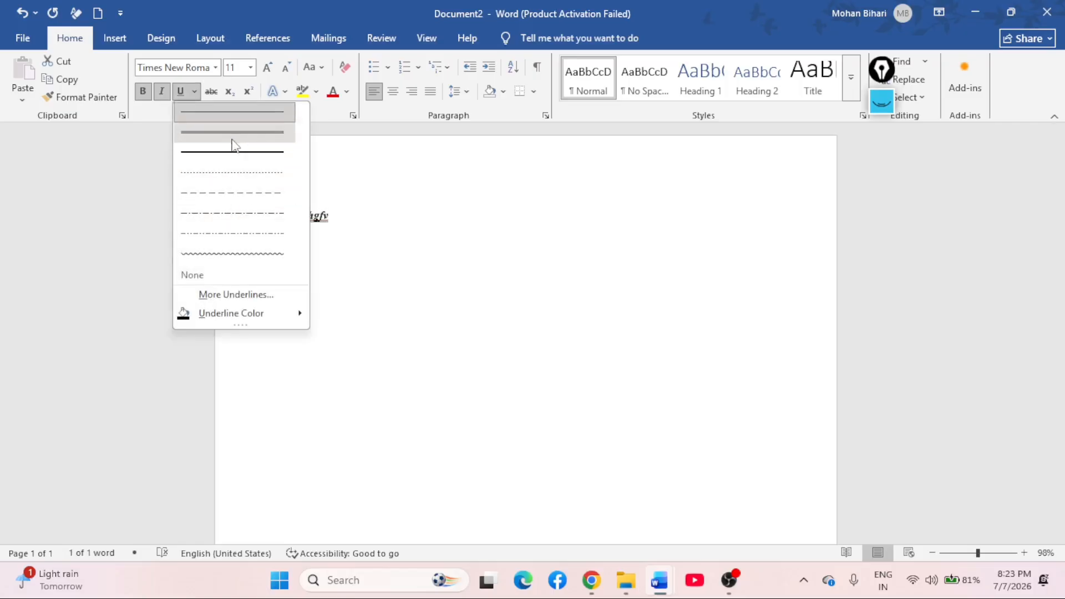
click(232, 208)
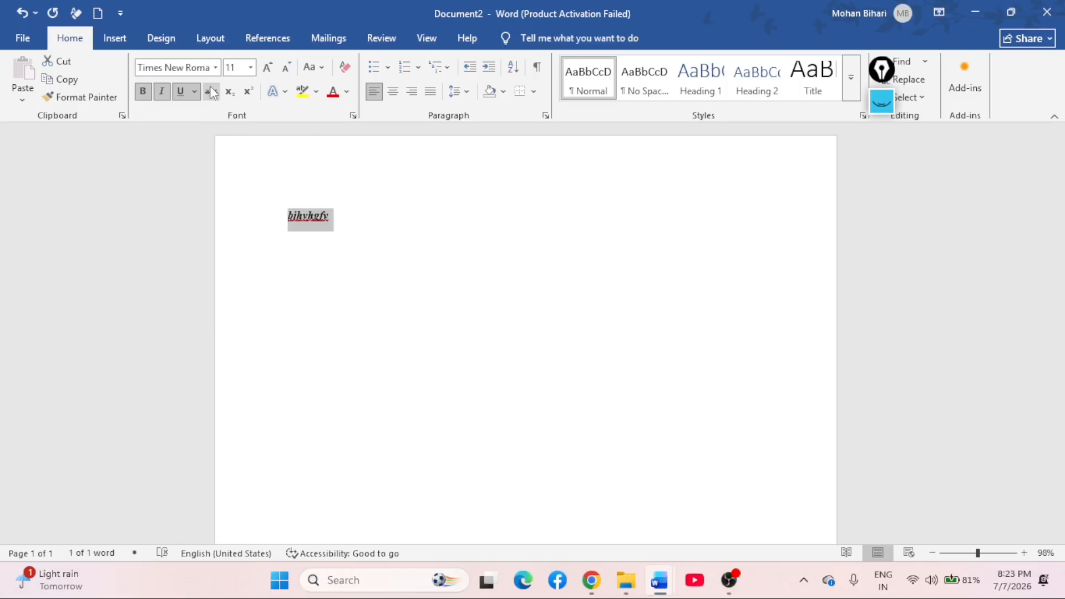
- Delete the sample text "bjhvhgfv" completely and turn off the bold, italic and underline formatting
click(355, 201)
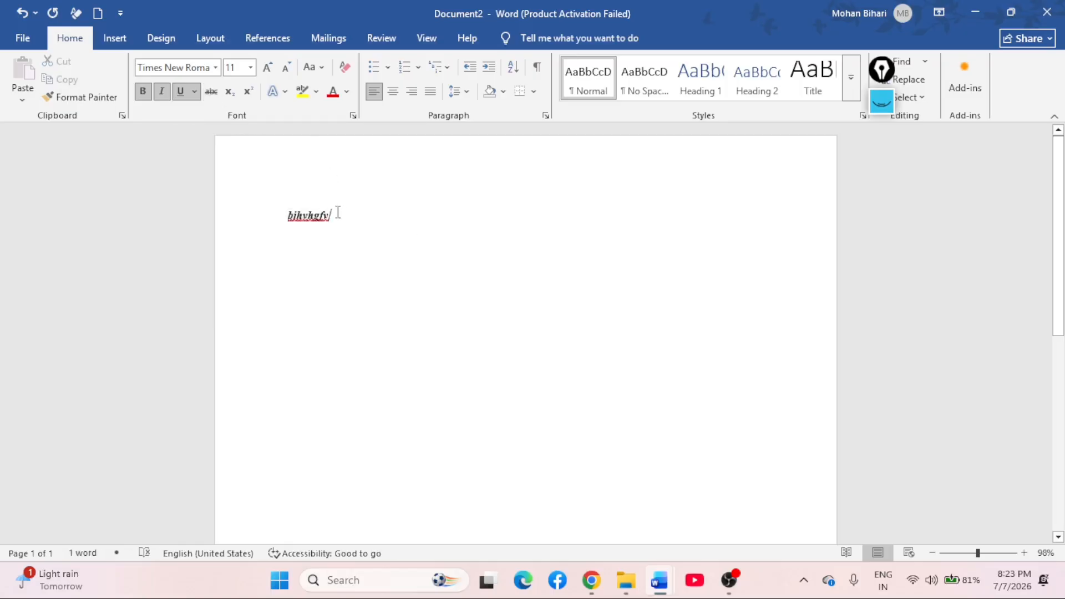
key(BackSpace)
key(BackSpace)
key(BackSpace)
key(BackSpace)
key(BackSpace)
key(BackSpace)
key(BackSpace)
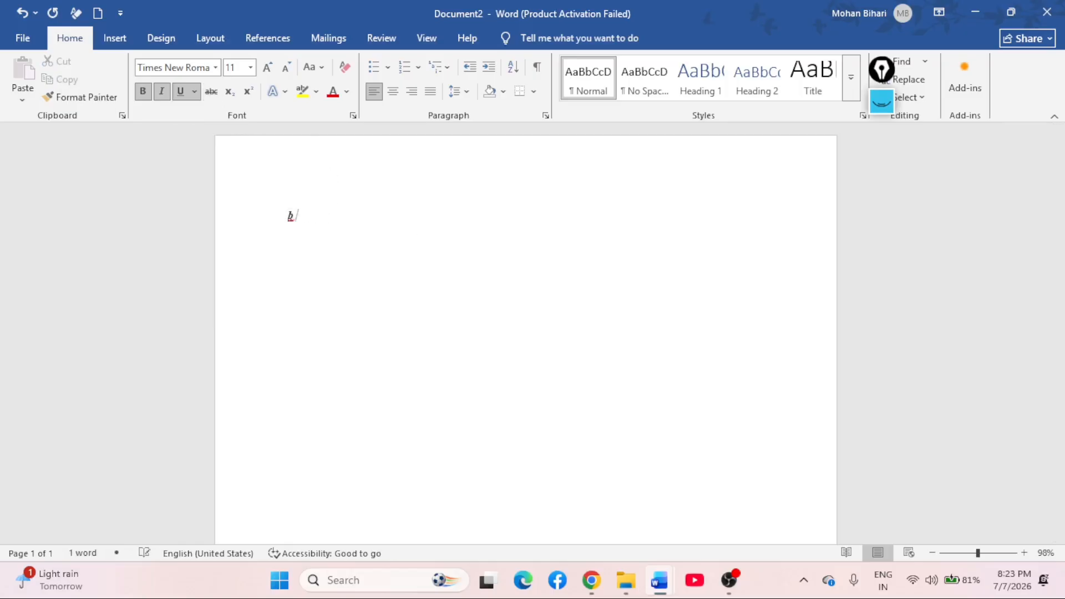
key(BackSpace)
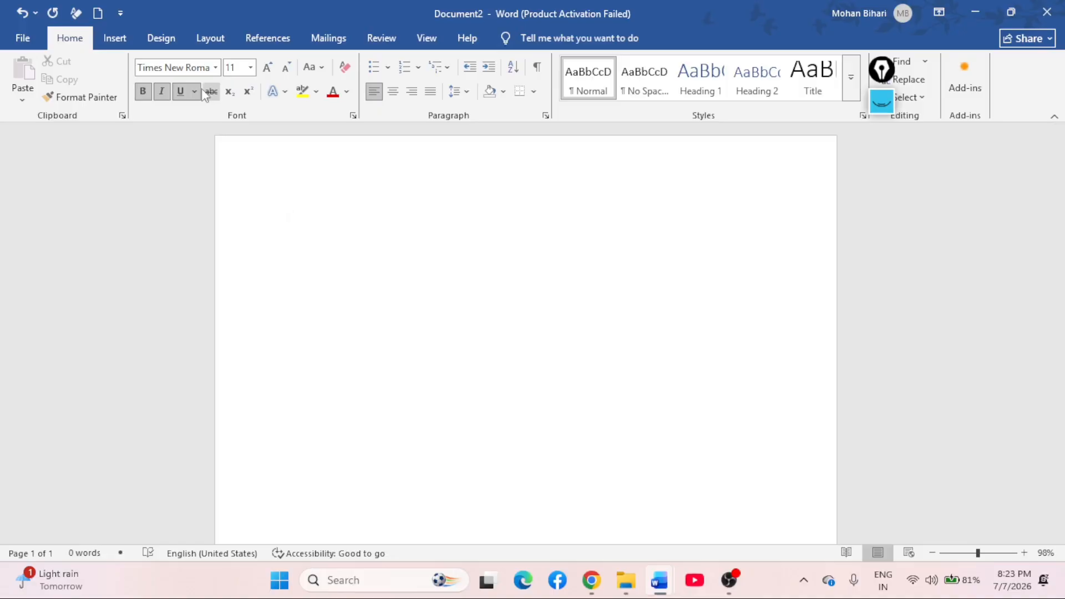
click(186, 93)
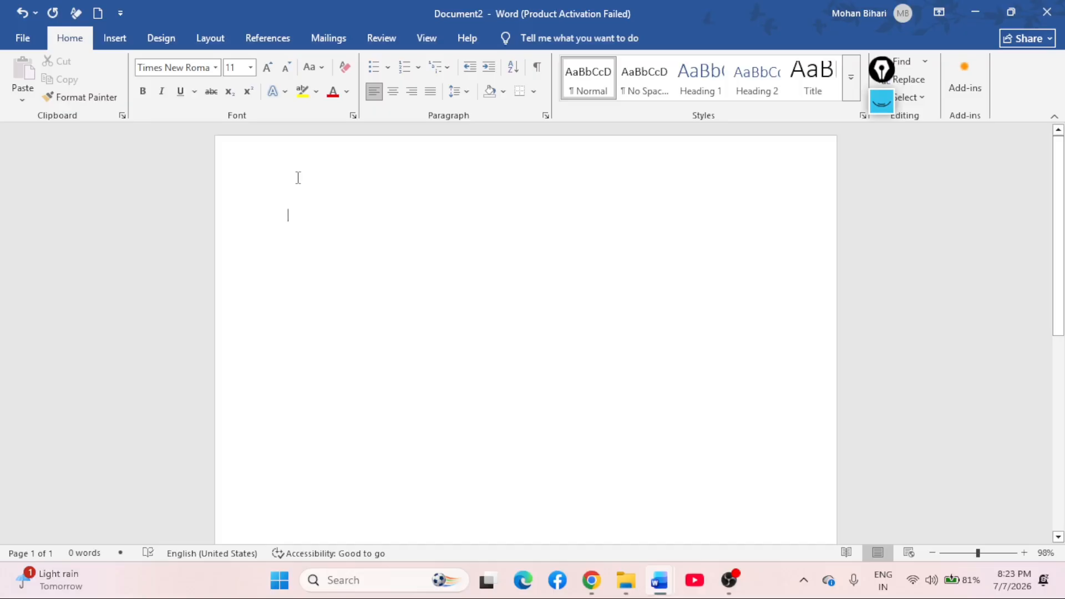
- Generate five paragraphs of sample text with the function =RAND(5)
text(R)
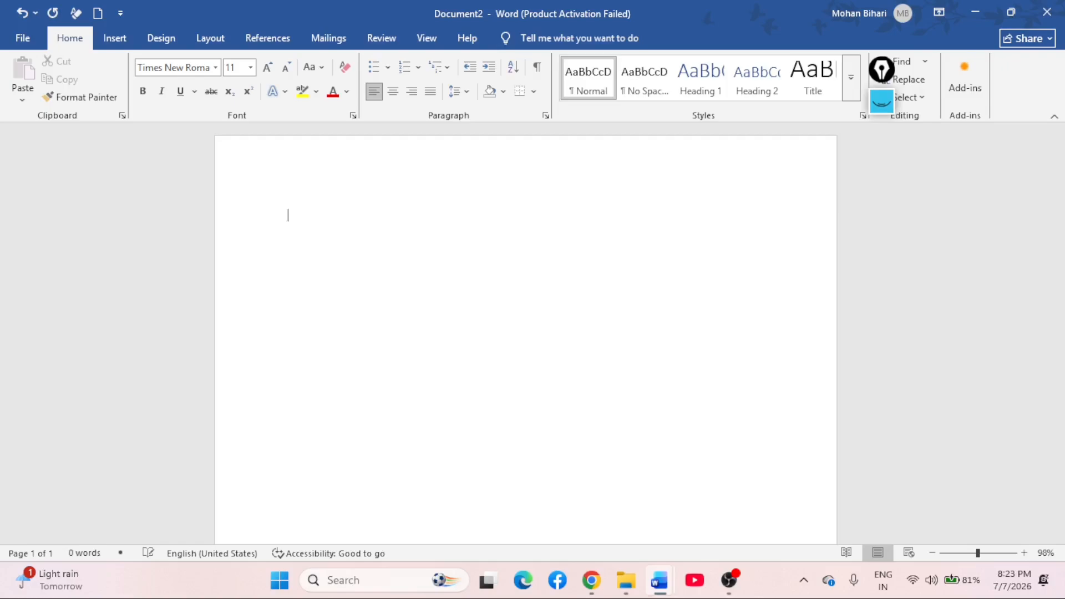
text(=RA)
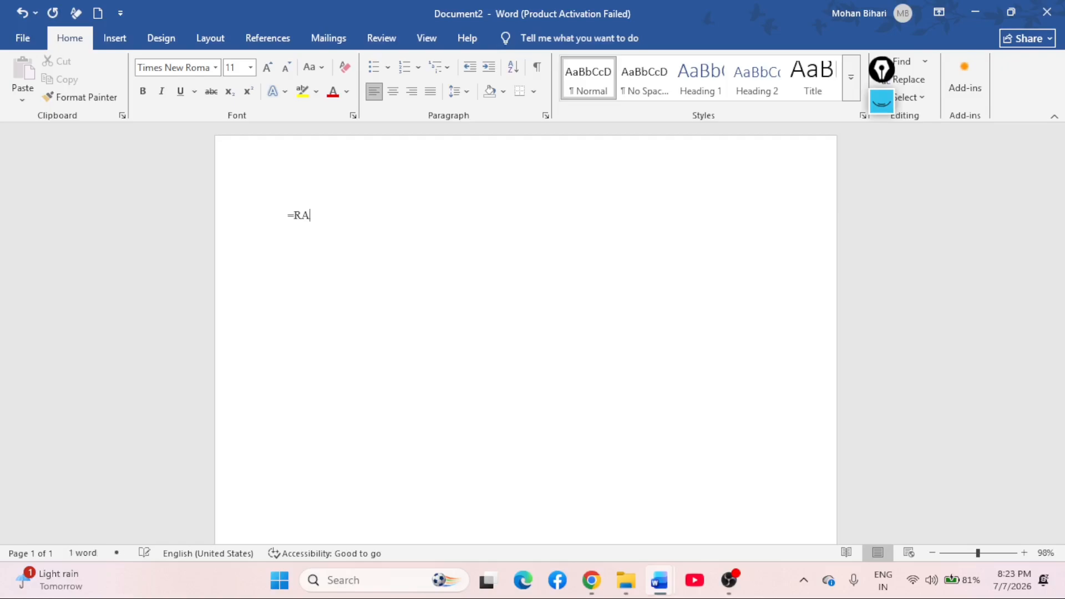
text(ND(5)
key(Return)
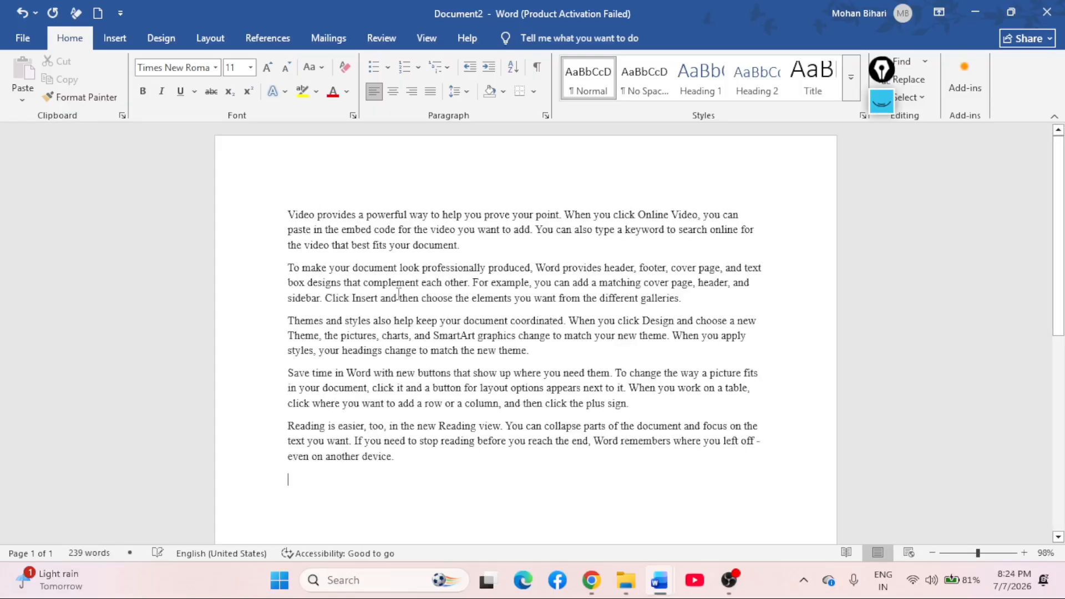
- Apply strikethrough to the words "powerful way to help" in the first paragraph
scroll(396, 293, down, 2)
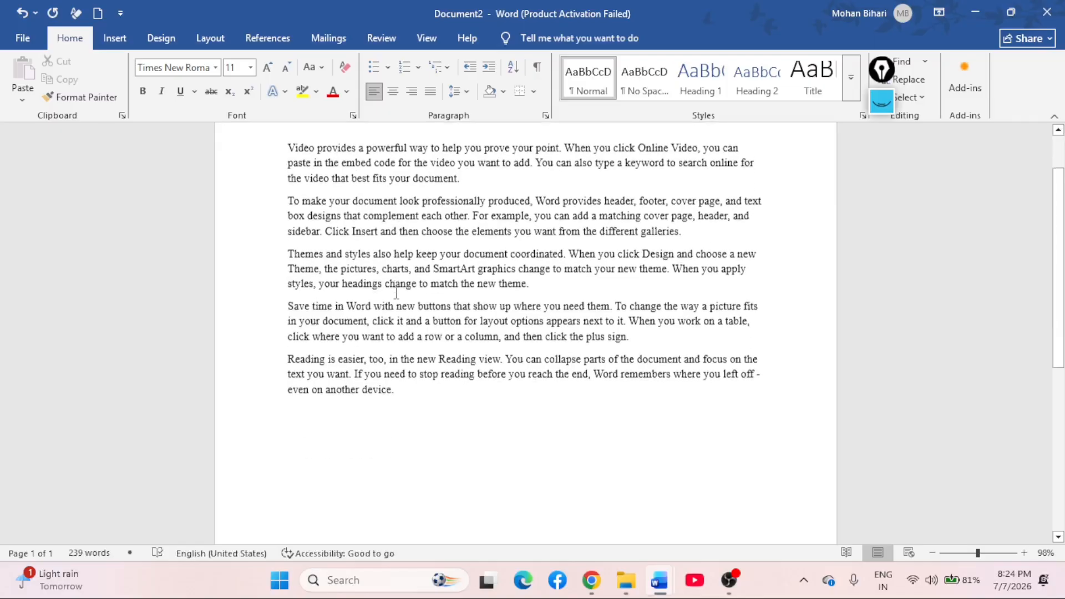
scroll(398, 292, up, 2)
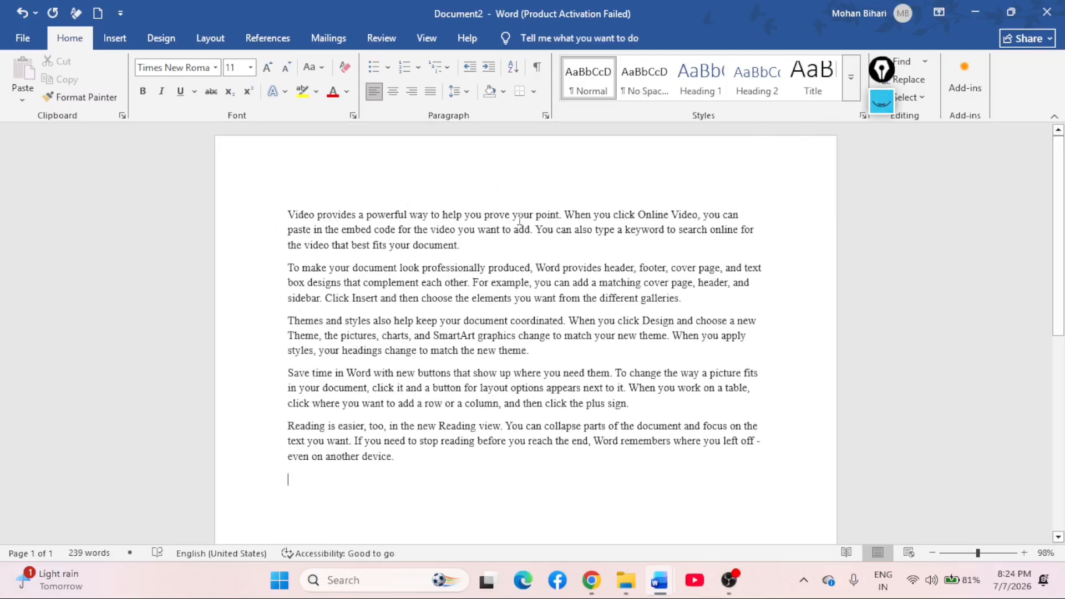
ctrl+scroll(659, 384, up, 4)
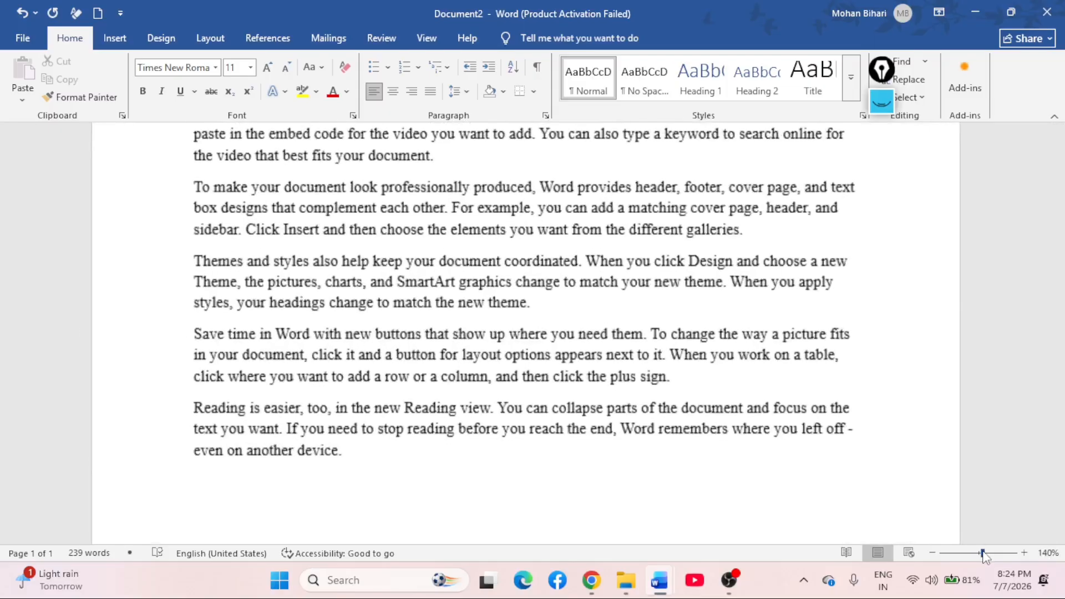
scroll(577, 358, up, 3)
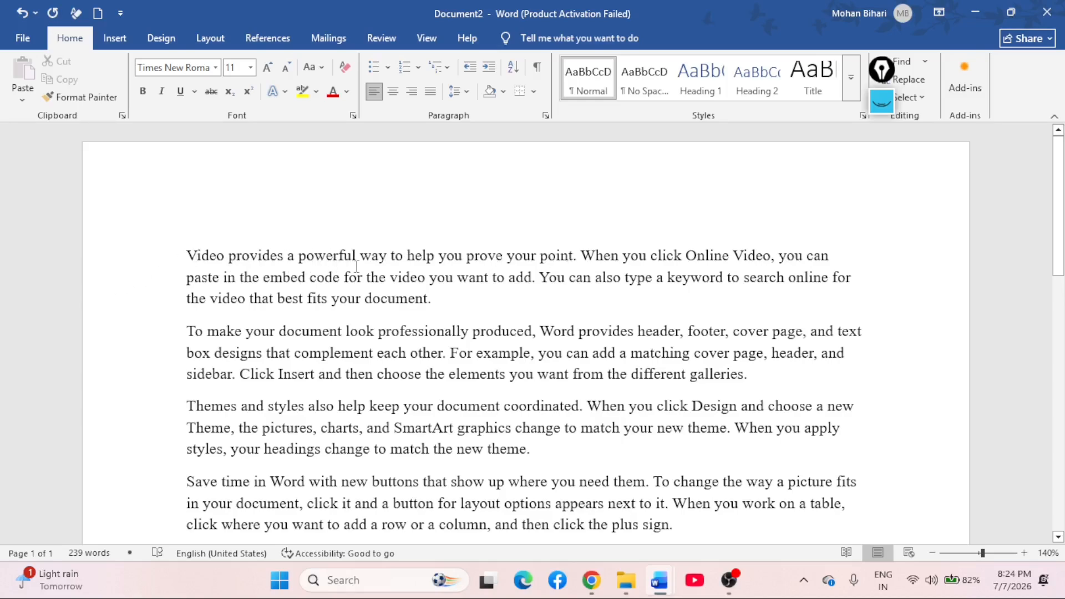
drag(307, 259, 357, 257)
click(299, 256)
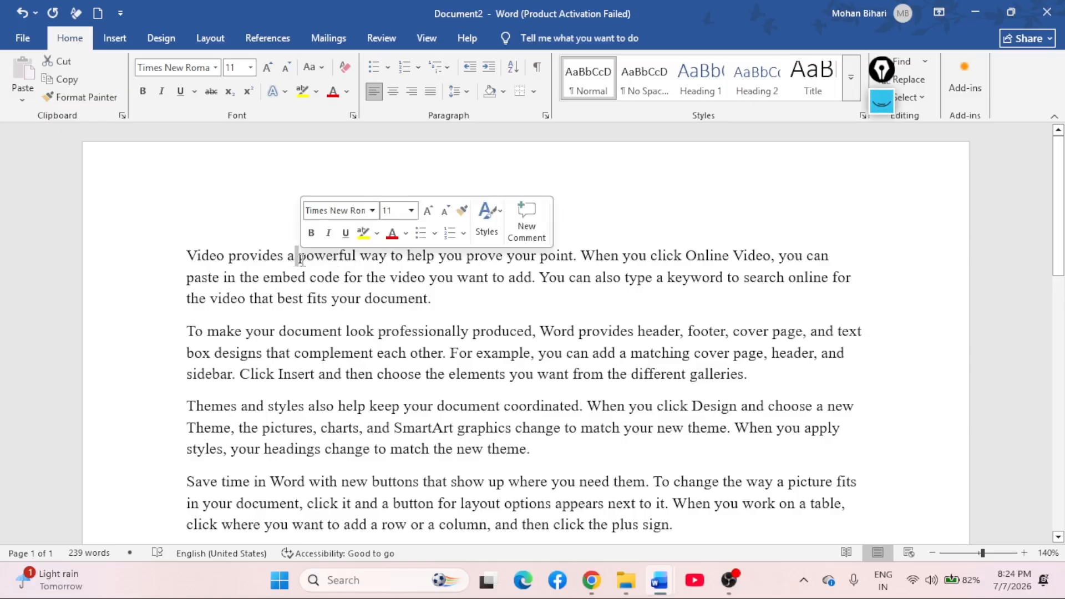
drag(309, 258, 417, 257)
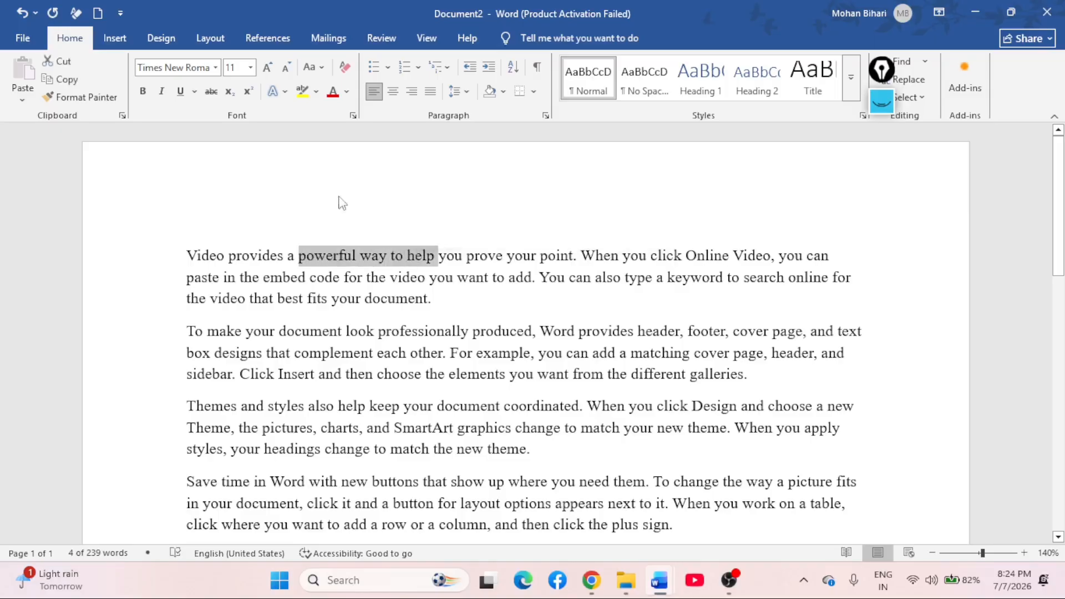
click(213, 93)
click(431, 257)
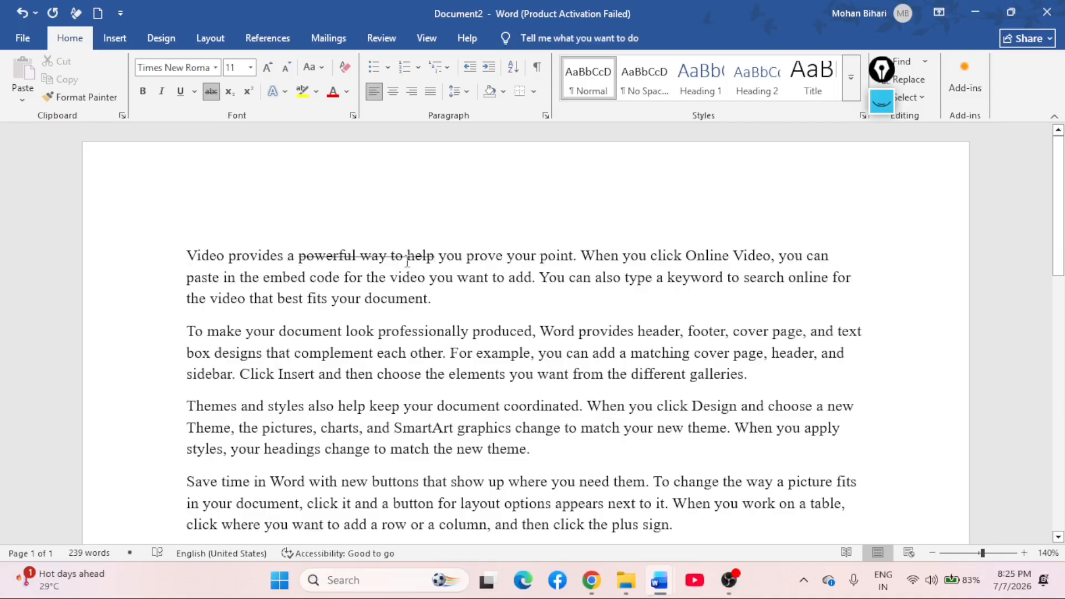
- Format the letter "T" at the start of the second paragraph as subscript and remove the subscript again
scroll(407, 262, down, 3)
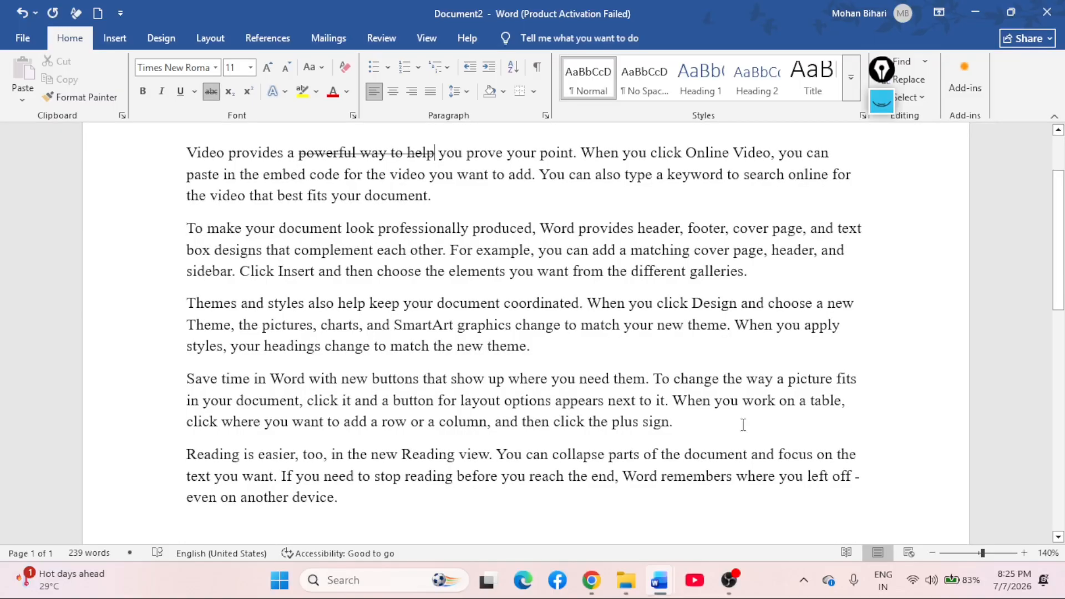
scroll(743, 425, up, 11)
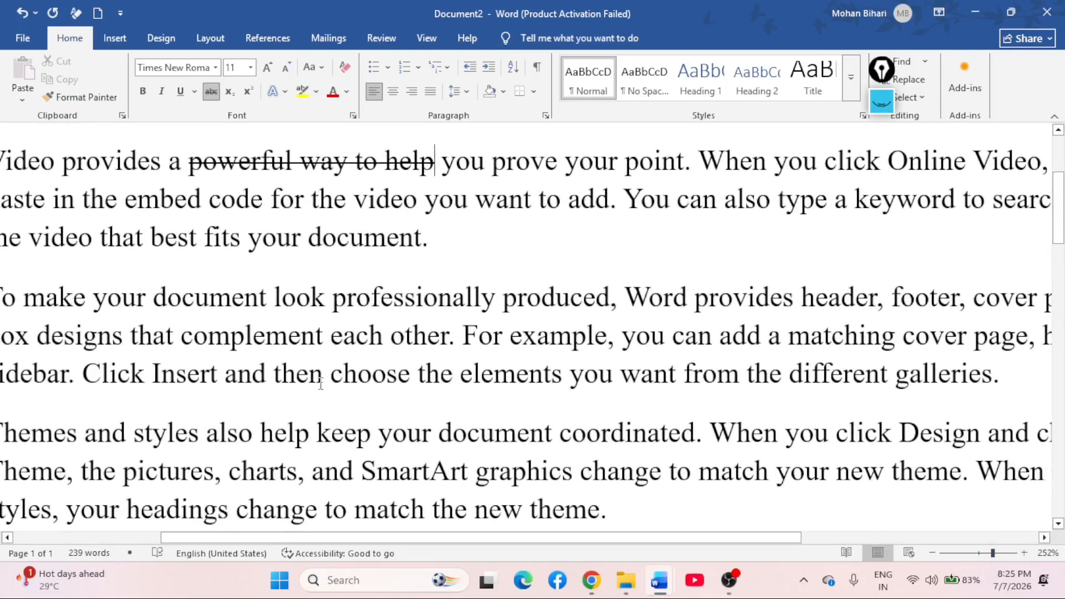
drag(592, 536, 445, 537)
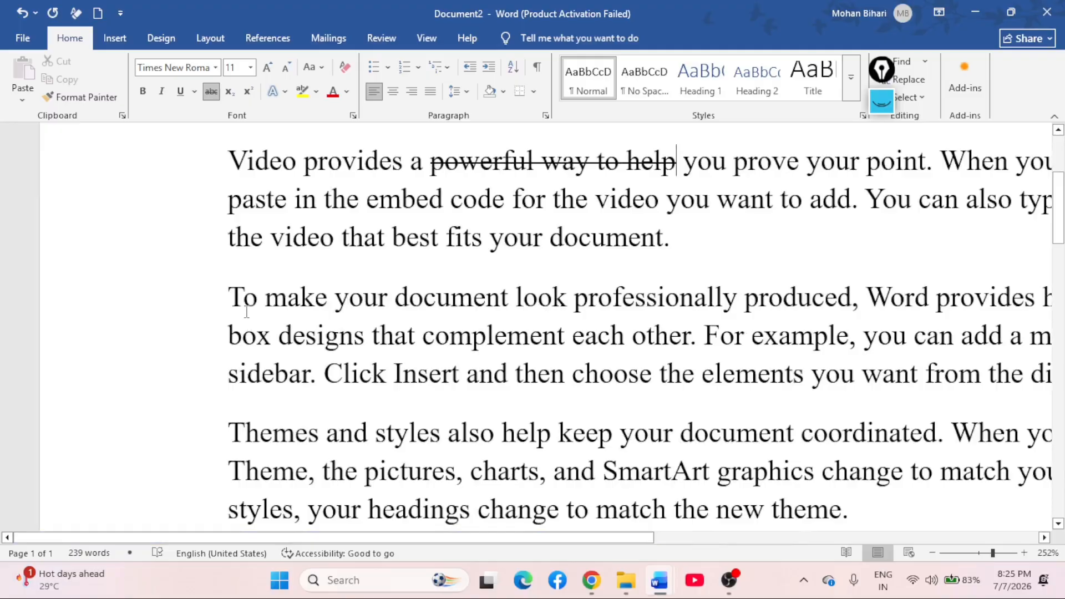
drag(221, 298, 244, 300)
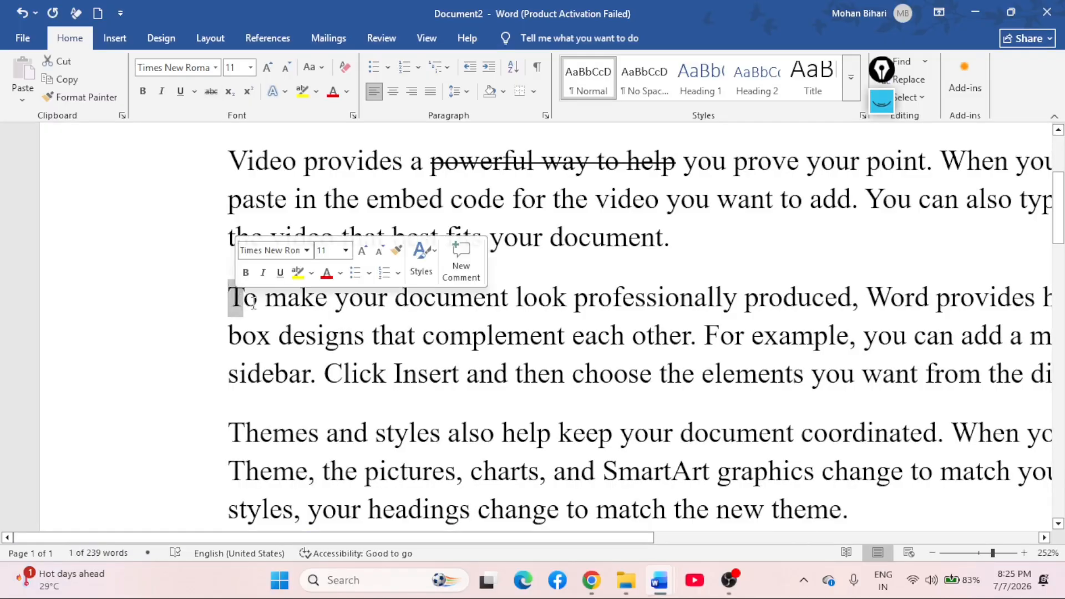
click(243, 302)
drag(231, 301, 244, 301)
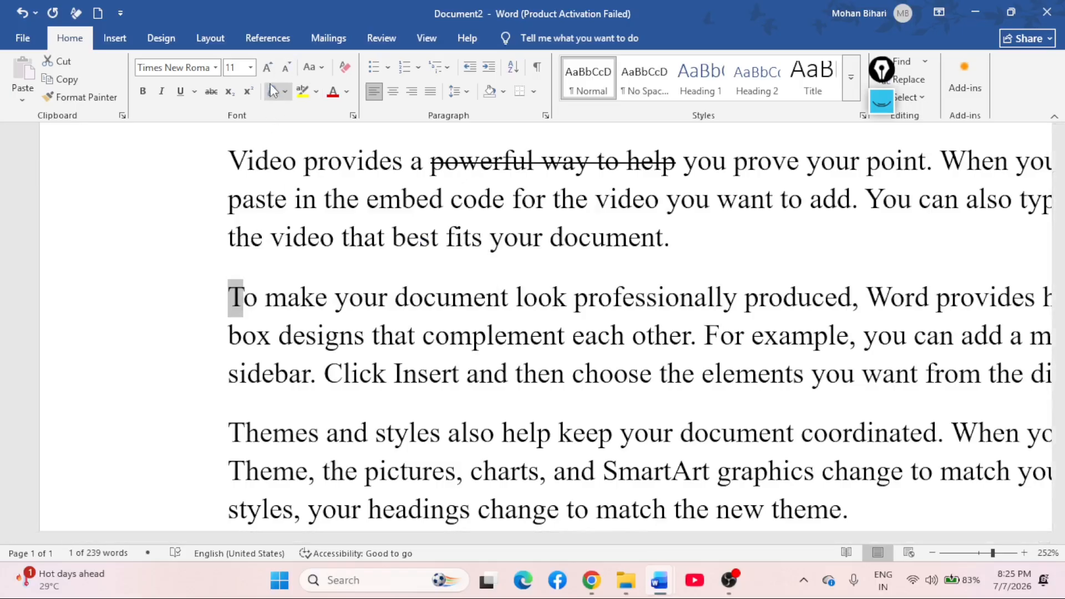
click(234, 97)
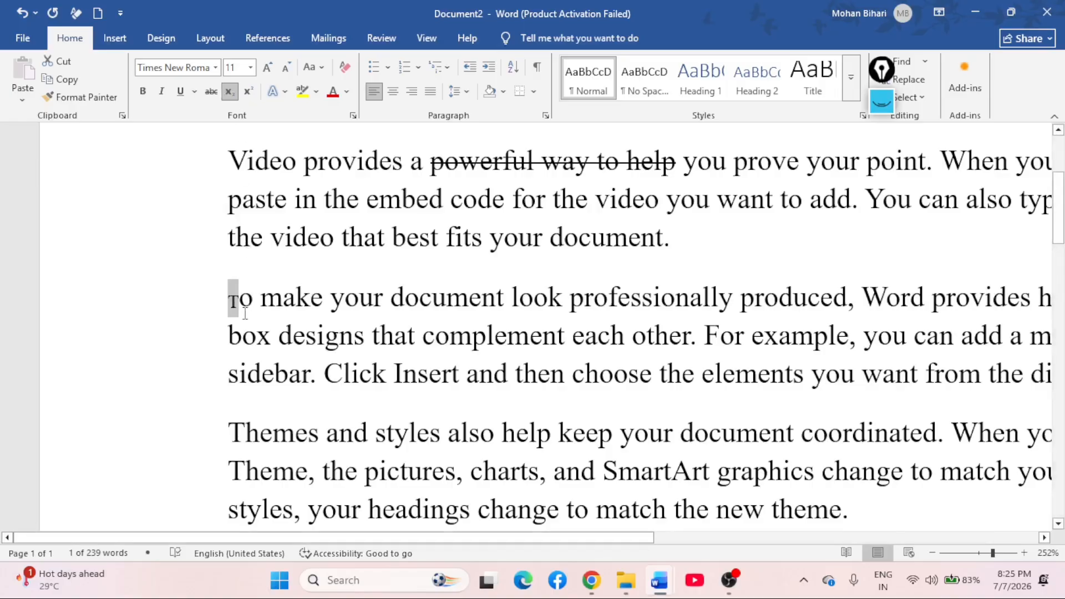
click(231, 96)
- Format the selected letter "T" as superscript, remove the superscript again and deselect the letter
click(246, 97)
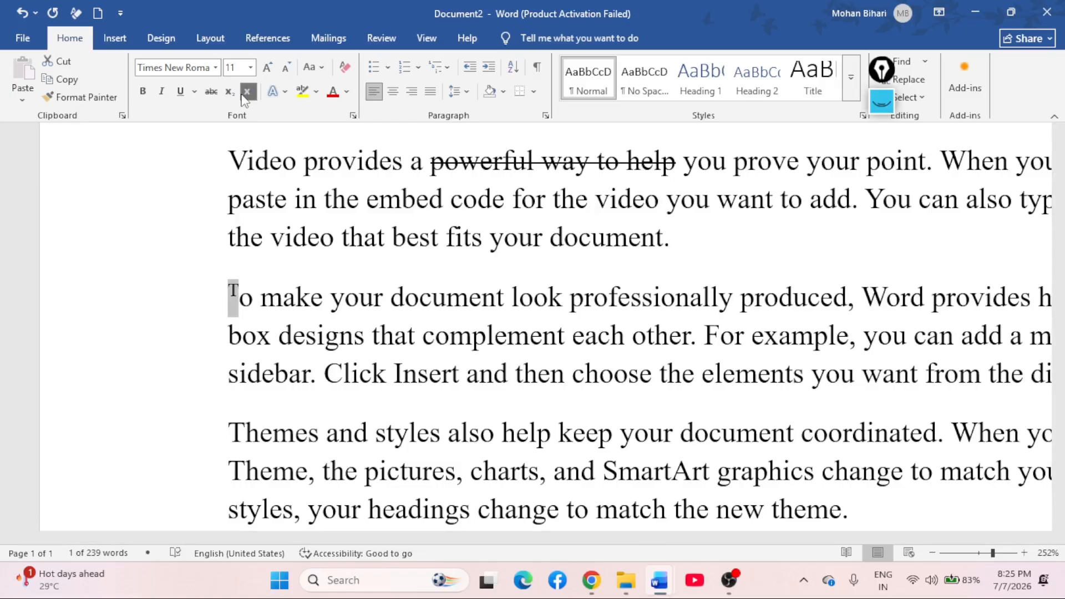
click(246, 97)
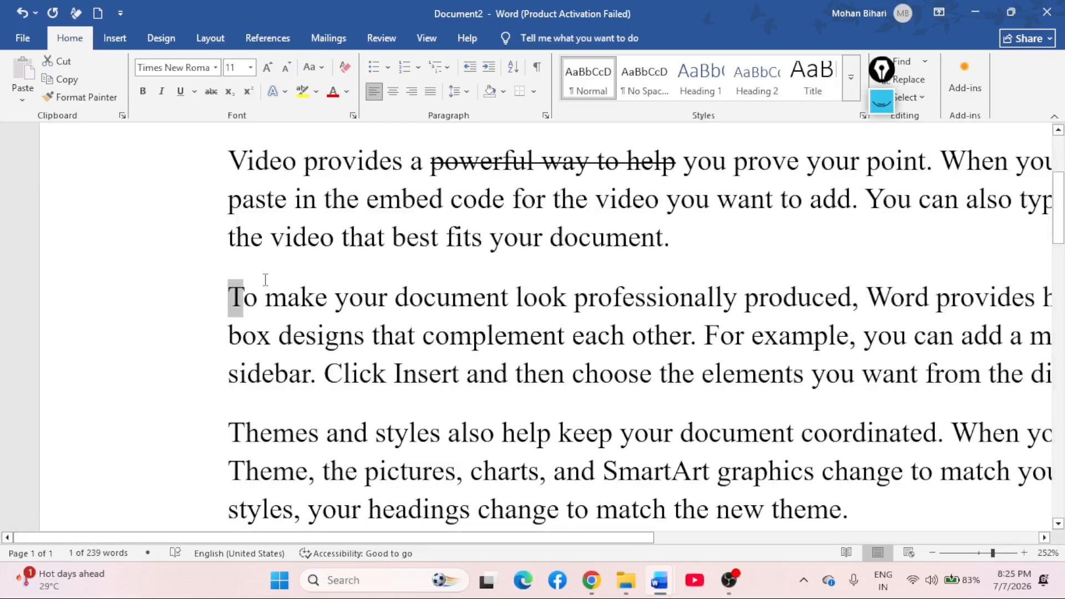
click(267, 300)
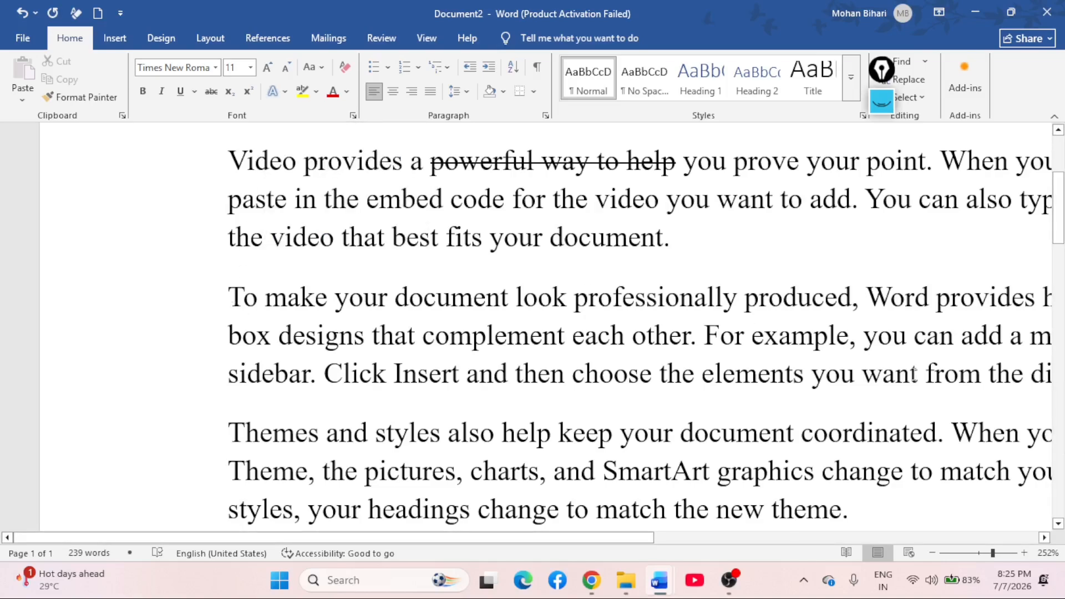
- Apply the blue filled preset text effect from the first row to the whole second paragraph
drag(993, 553, 980, 553)
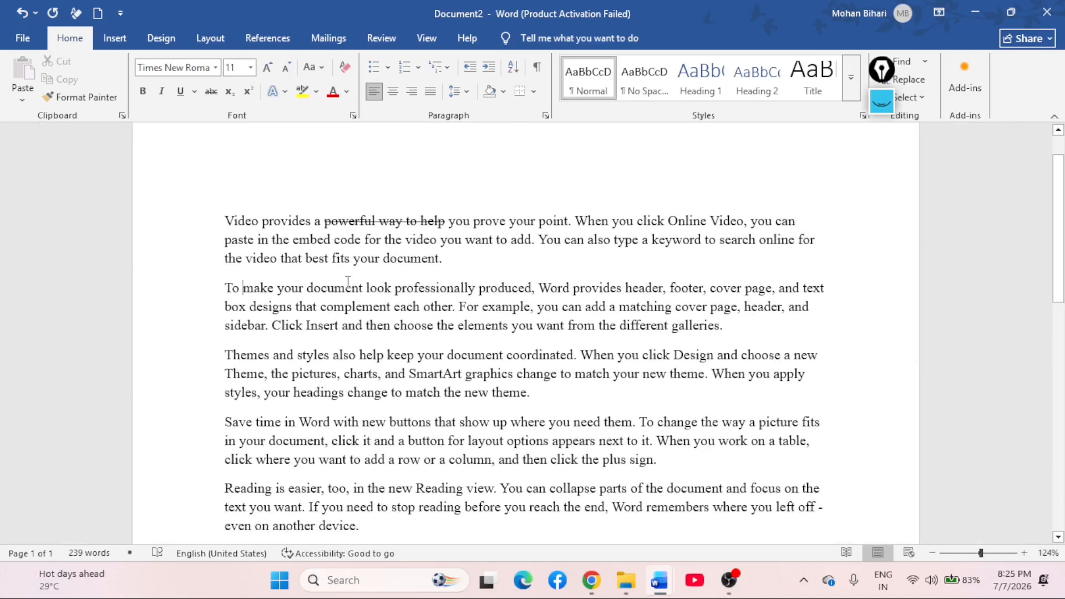
drag(218, 287, 822, 330)
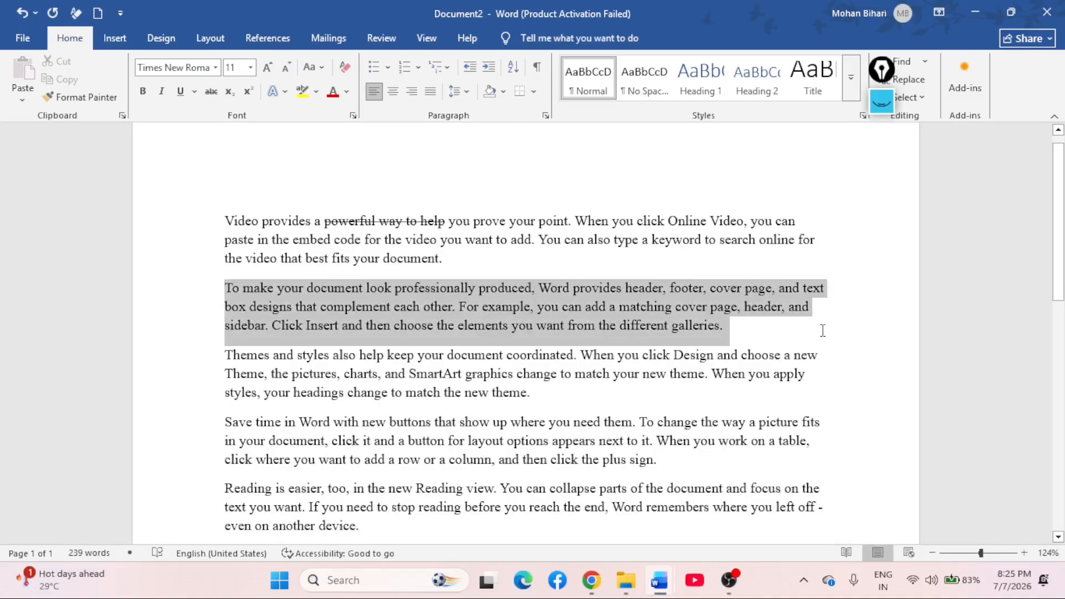
click(287, 91)
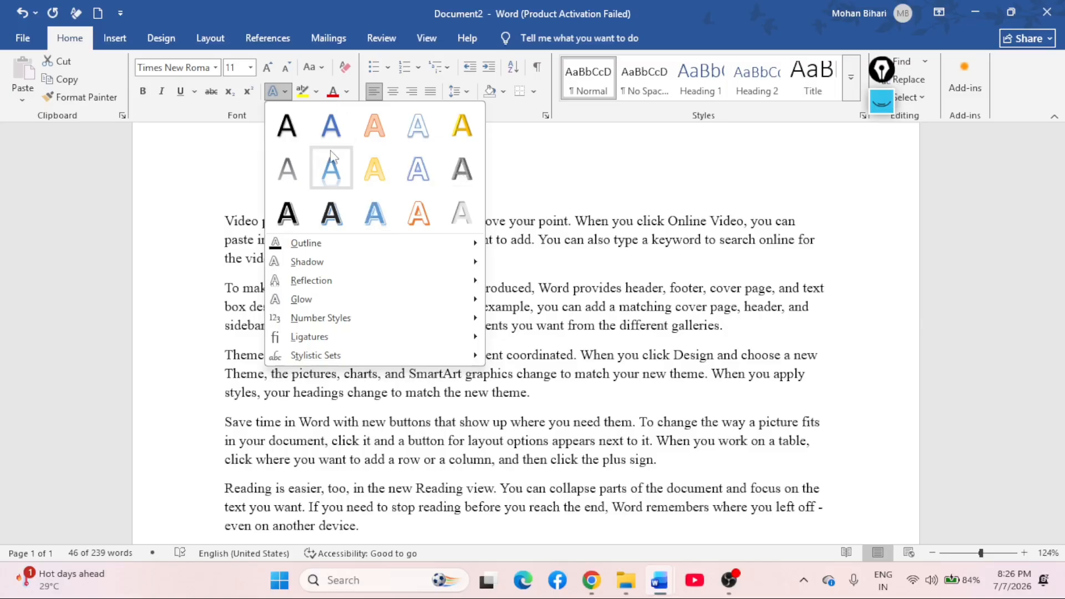
click(331, 136)
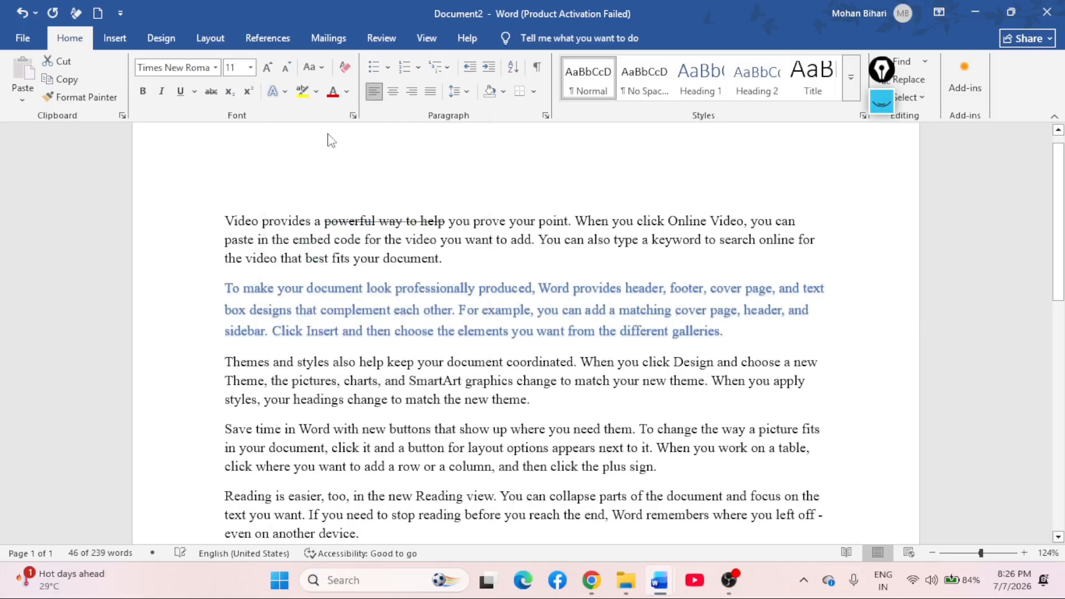
click(514, 309)
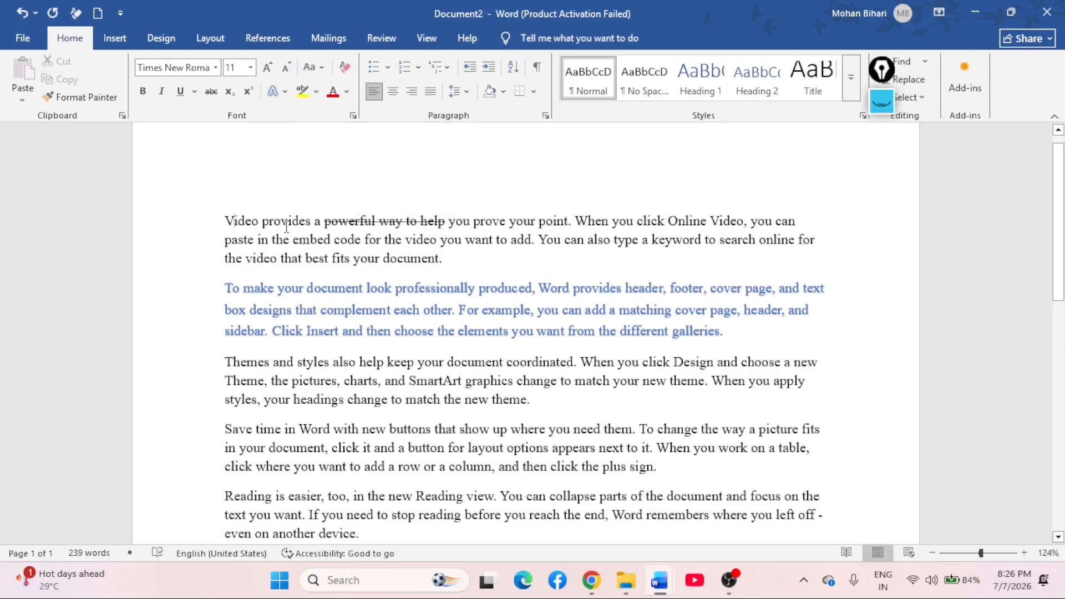
- Change the case of the entire first paragraph to Sentence case
triple_click(234, 229)
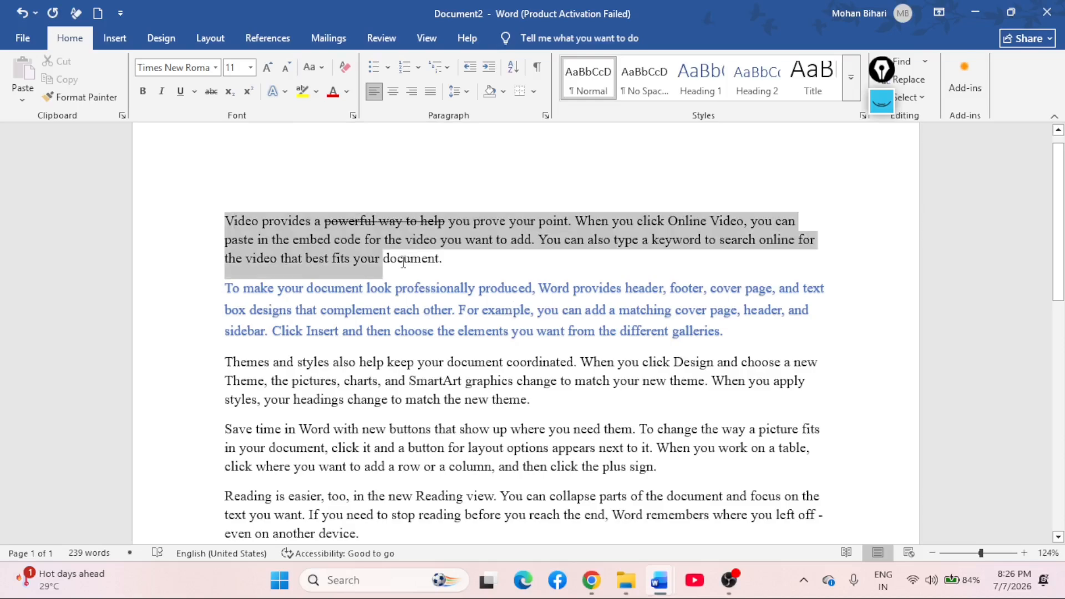
click(321, 68)
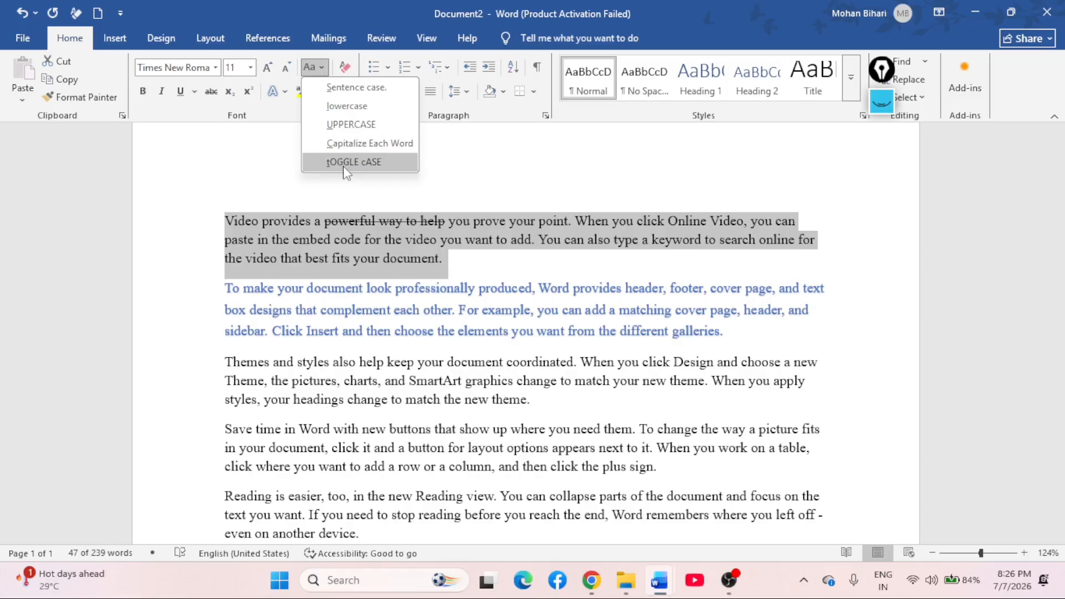
click(342, 87)
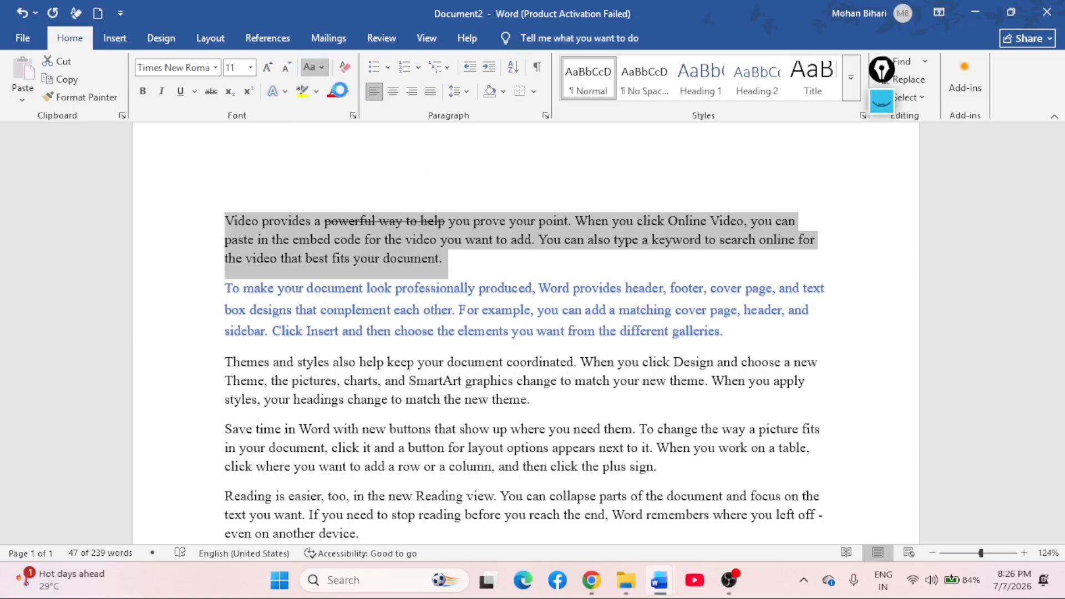
- Change the case of the selected first paragraph to lowercase and then to UPPERCASE
click(314, 68)
click(333, 107)
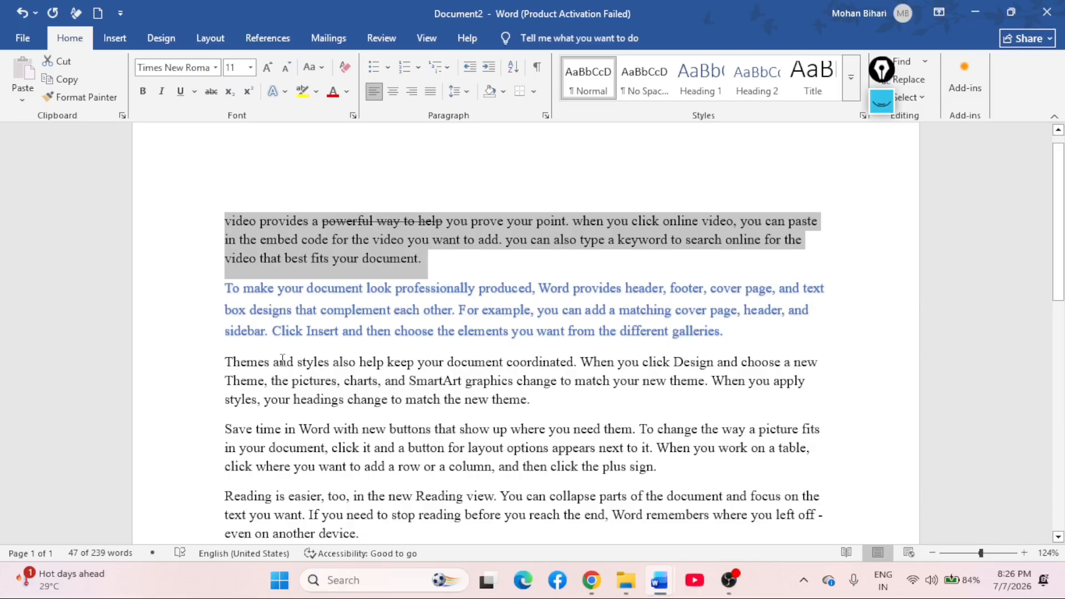
click(322, 67)
click(334, 129)
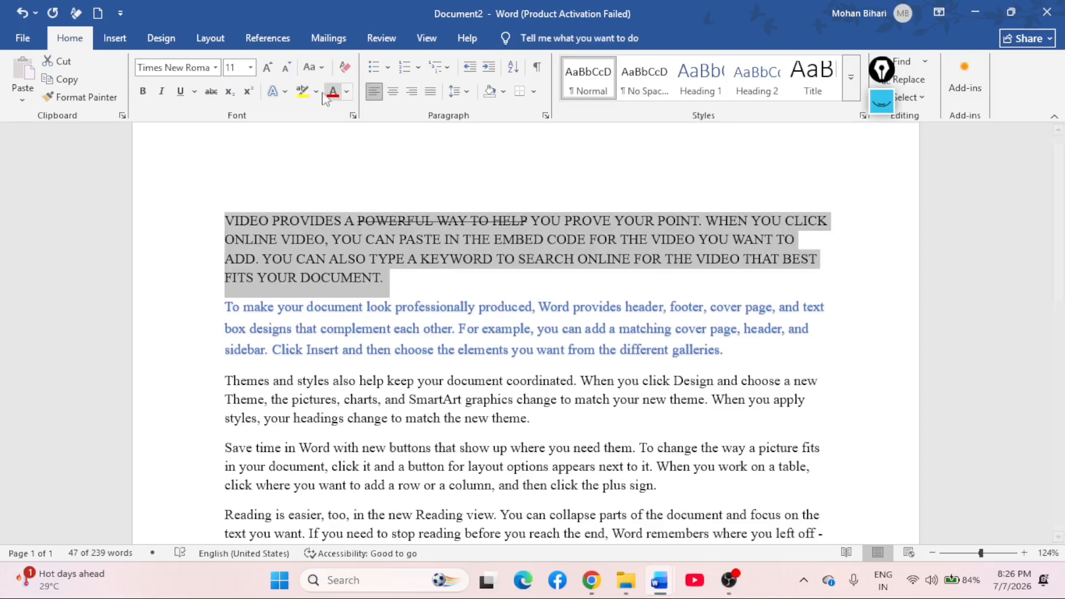
- Change the first paragraph's case to Capitalize Each Word and then to tOGGLE cASE, and deselect it
click(314, 72)
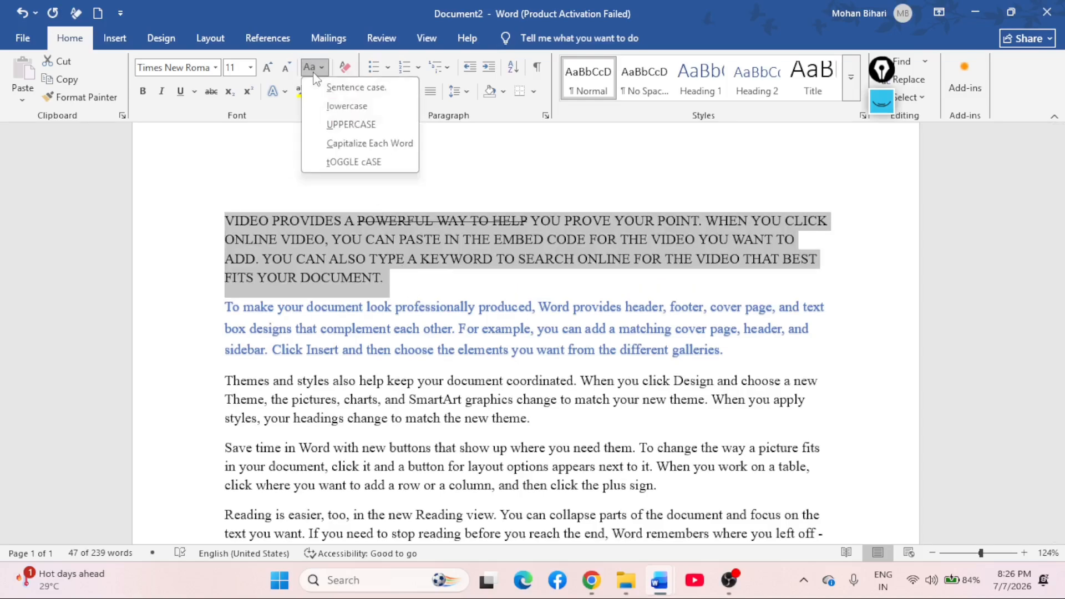
click(351, 149)
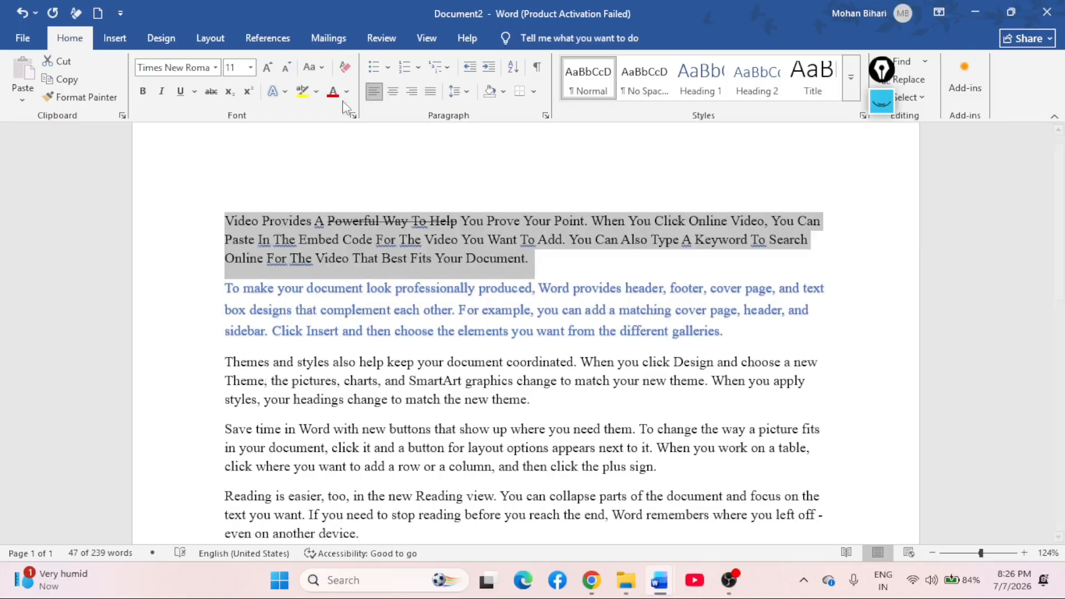
click(317, 67)
click(361, 160)
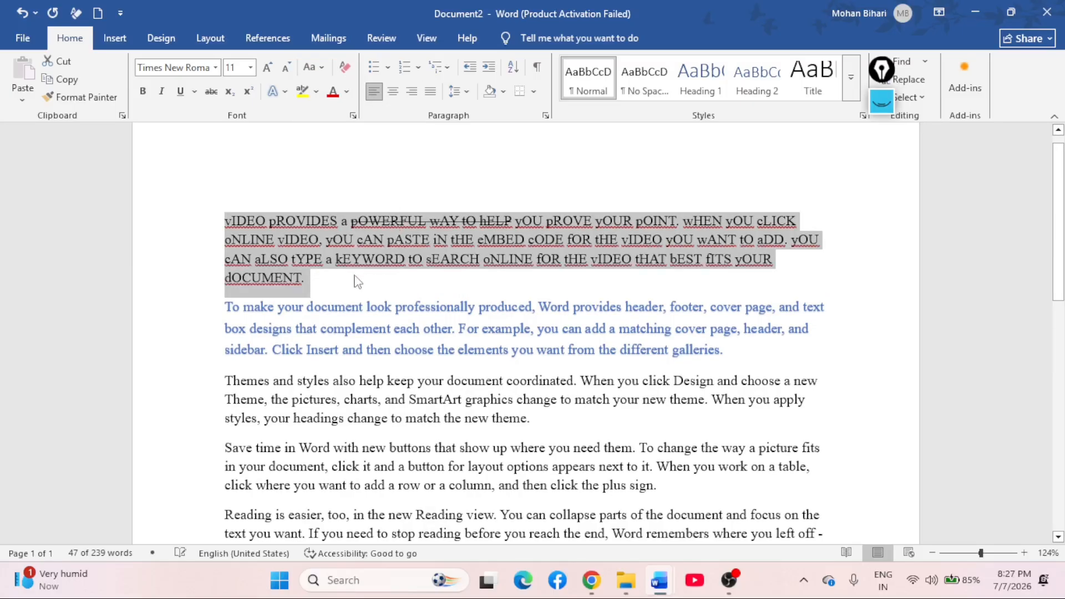
click(358, 281)
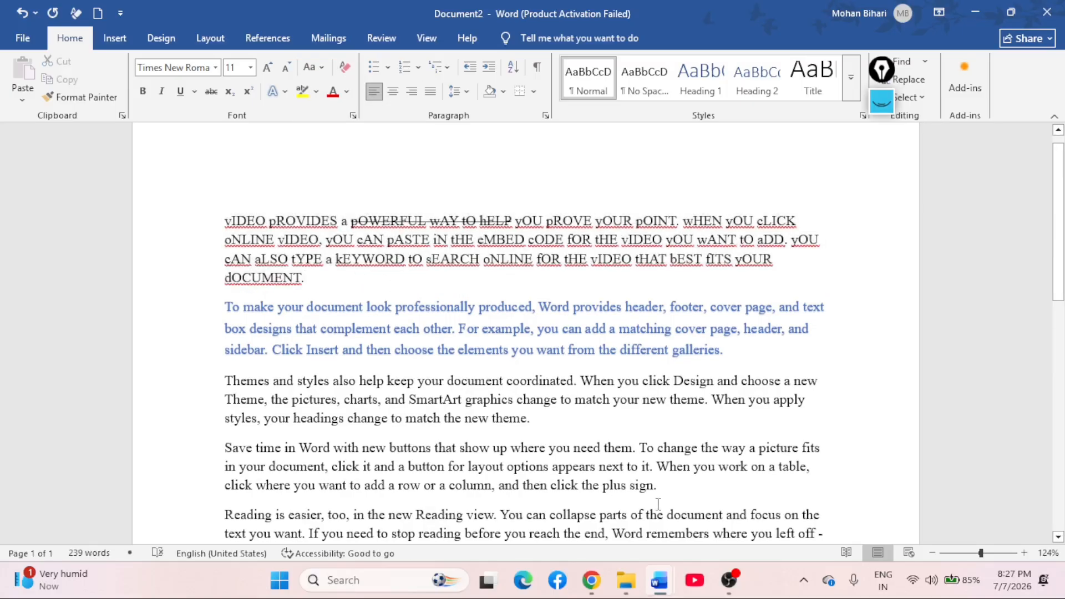
click(728, 561)
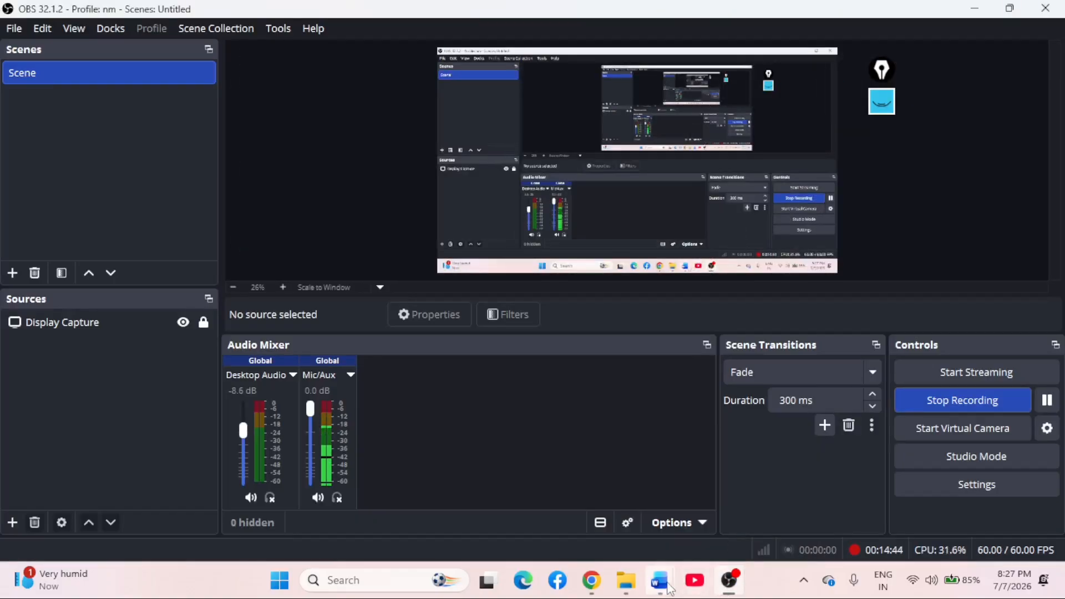
mouse_move(663, 567)
click(680, 528)
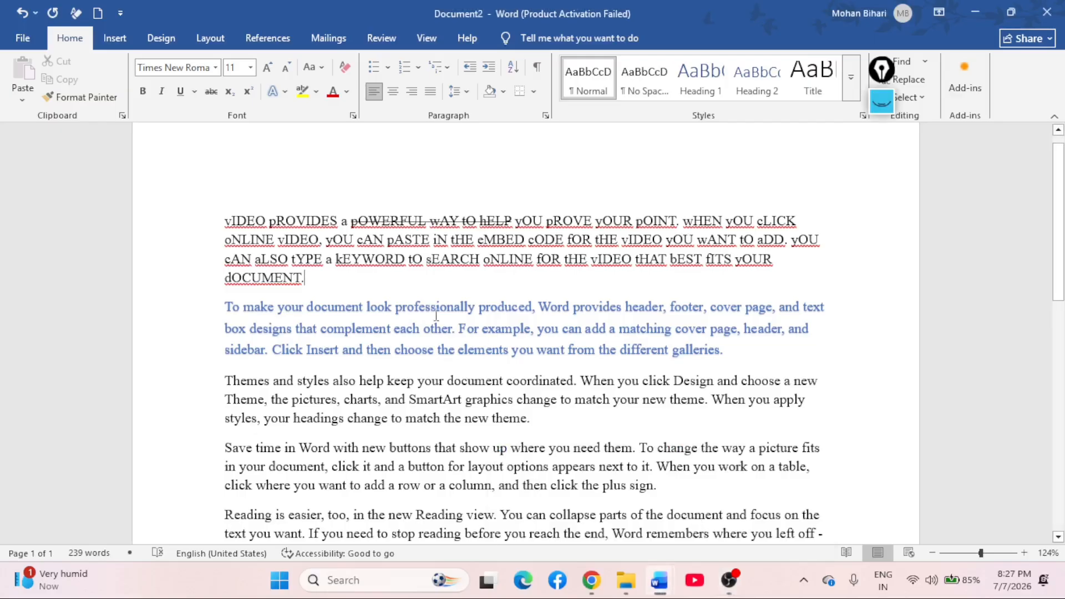
- Change the case of the entire first paragraph to Sentence case and clear all of its formatting
drag(331, 287, 221, 217)
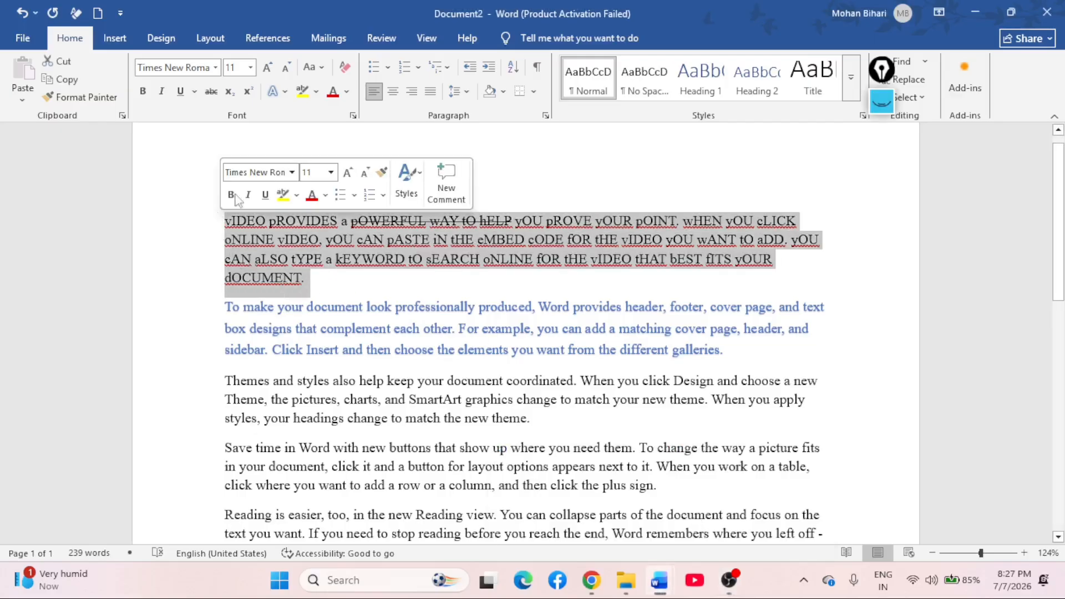
click(320, 67)
click(341, 85)
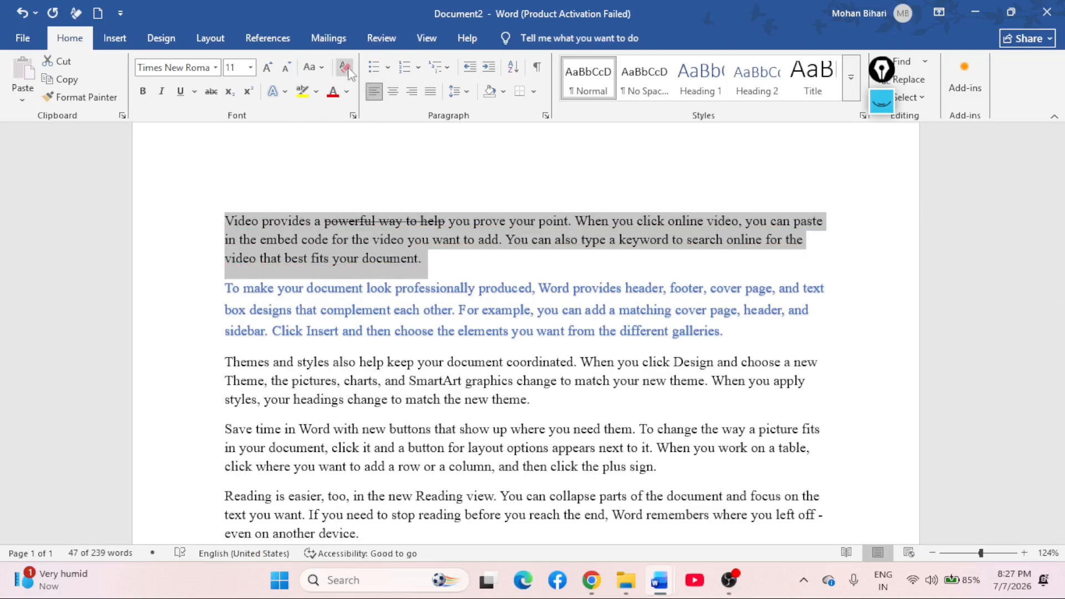
click(347, 70)
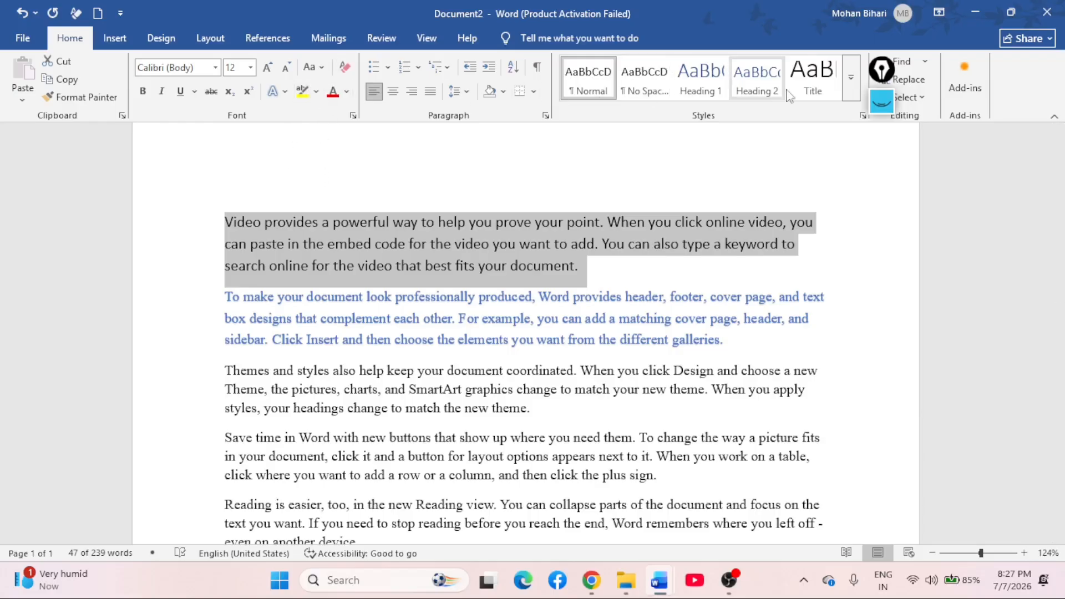
- Set the screen annotation pen to blue and draw outlines around the covered Font tools and around the remaining Home ribbon commands
click(883, 101)
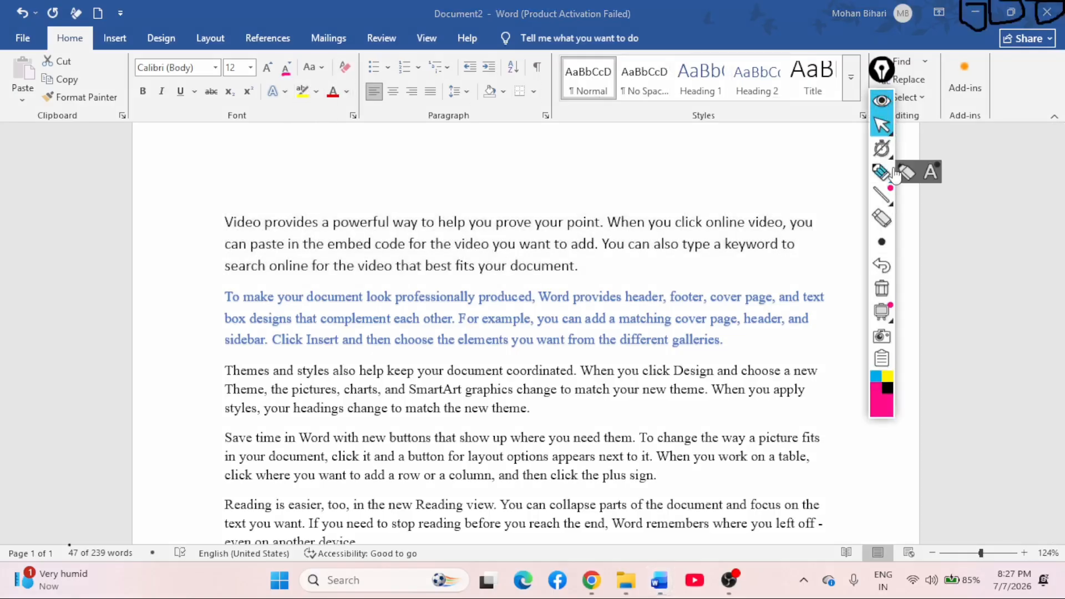
click(888, 408)
click(931, 270)
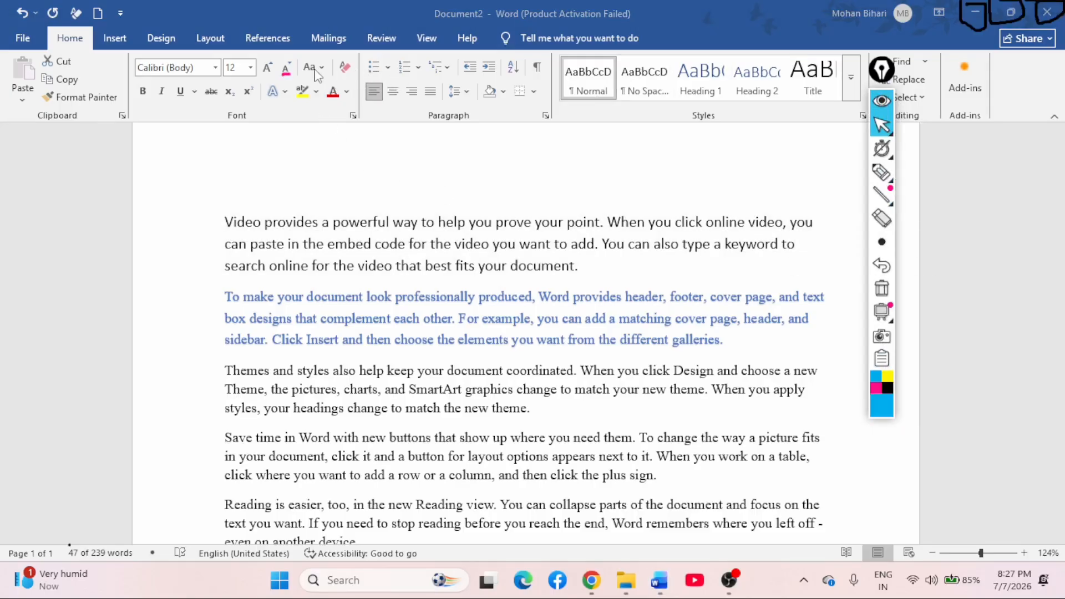
click(142, 55)
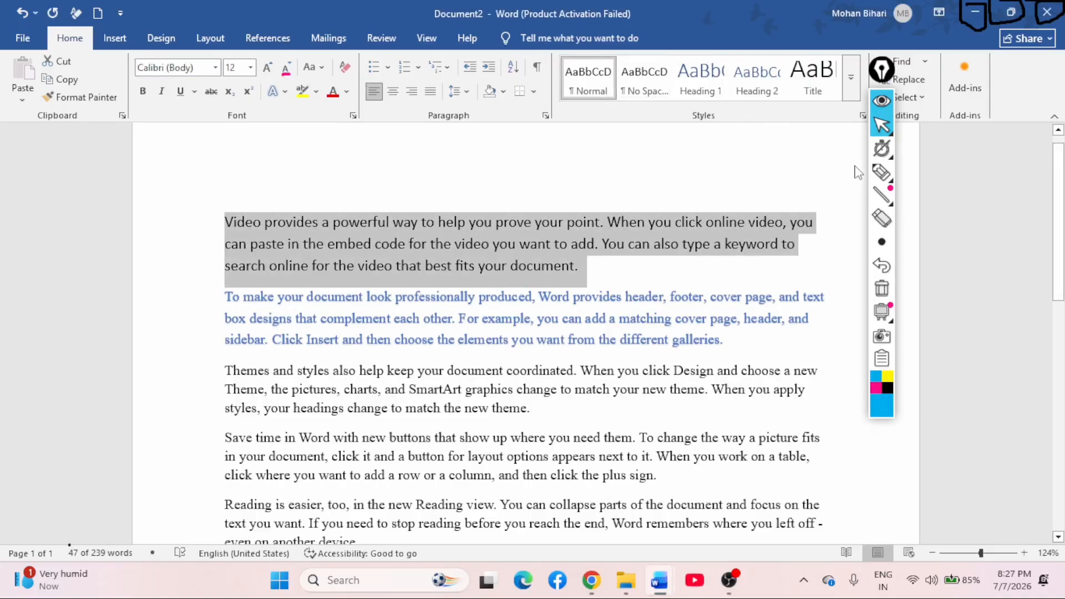
click(881, 172)
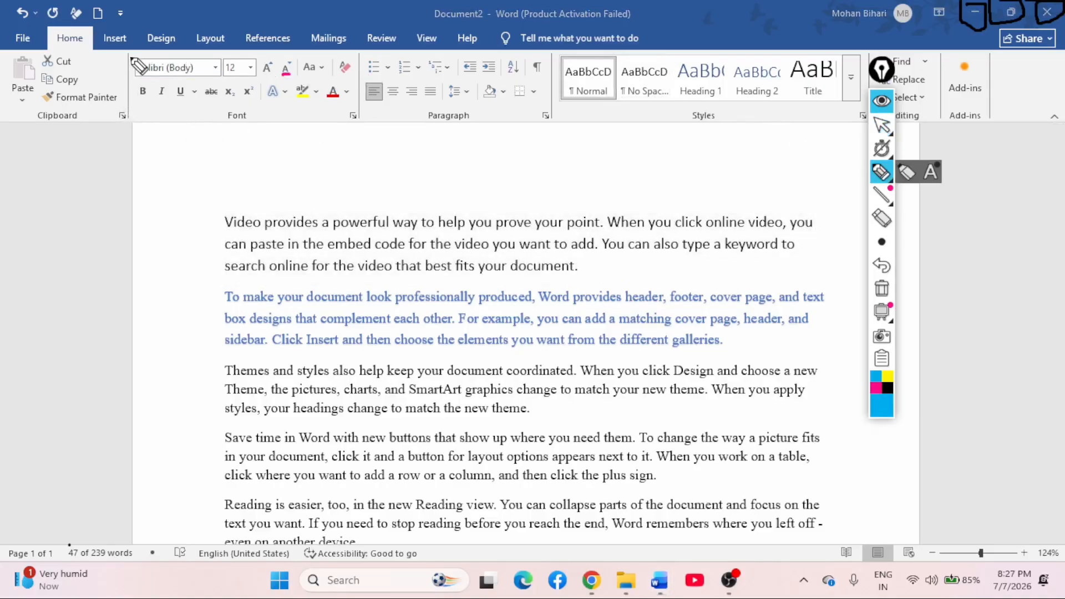
mouse_move(134, 58)
mouse_down()
mouse_move(311, 54)
mouse_move(346, 61)
mouse_move(355, 77)
mouse_move(297, 83)
mouse_move(288, 105)
mouse_move(264, 111)
mouse_move(136, 106)
mouse_up()
drag(136, 106, 132, 56)
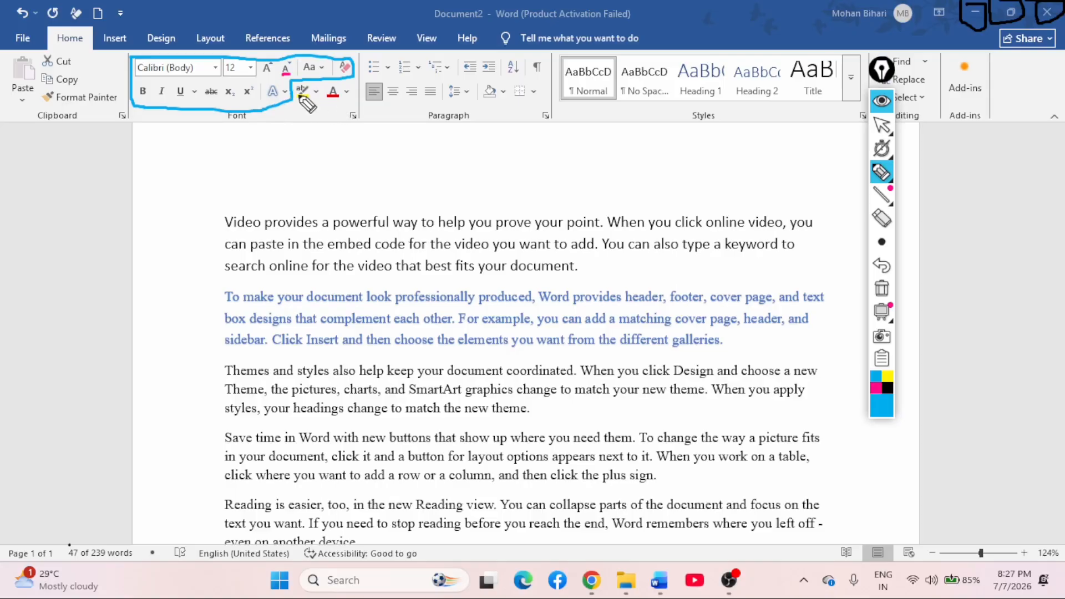
mouse_move(340, 102)
mouse_down()
mouse_move(360, 95)
mouse_move(365, 69)
mouse_move(410, 53)
mouse_move(919, 40)
mouse_move(1054, 61)
mouse_move(1057, 136)
mouse_move(776, 162)
mouse_move(416, 162)
mouse_move(320, 142)
mouse_move(289, 103)
mouse_up()
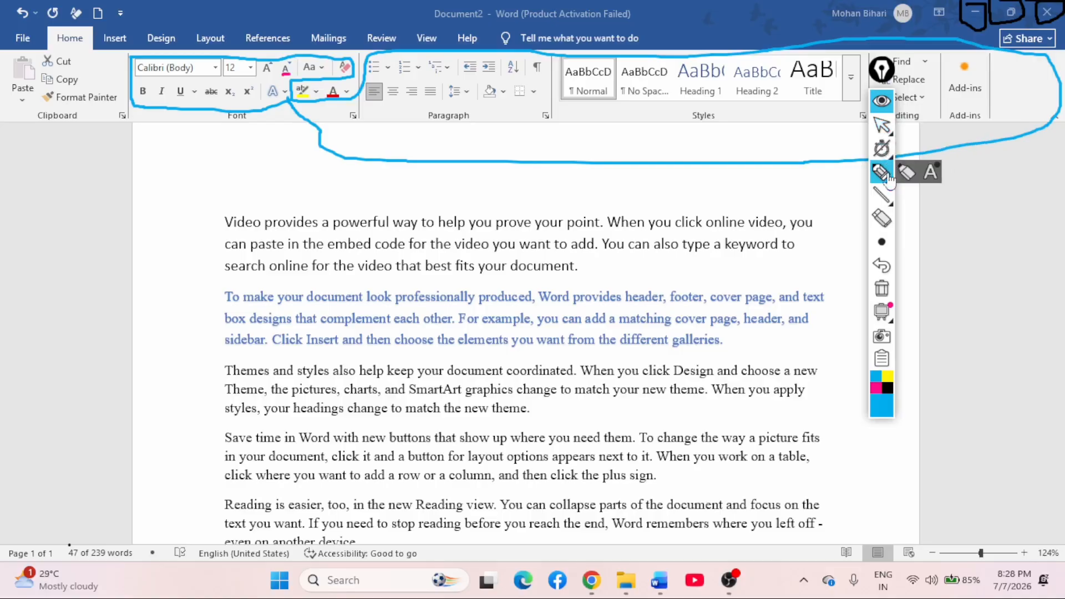
- Erase the large blue outline around the remaining ribbon commands and hide the screen annotations and their tools
click(882, 218)
click(741, 162)
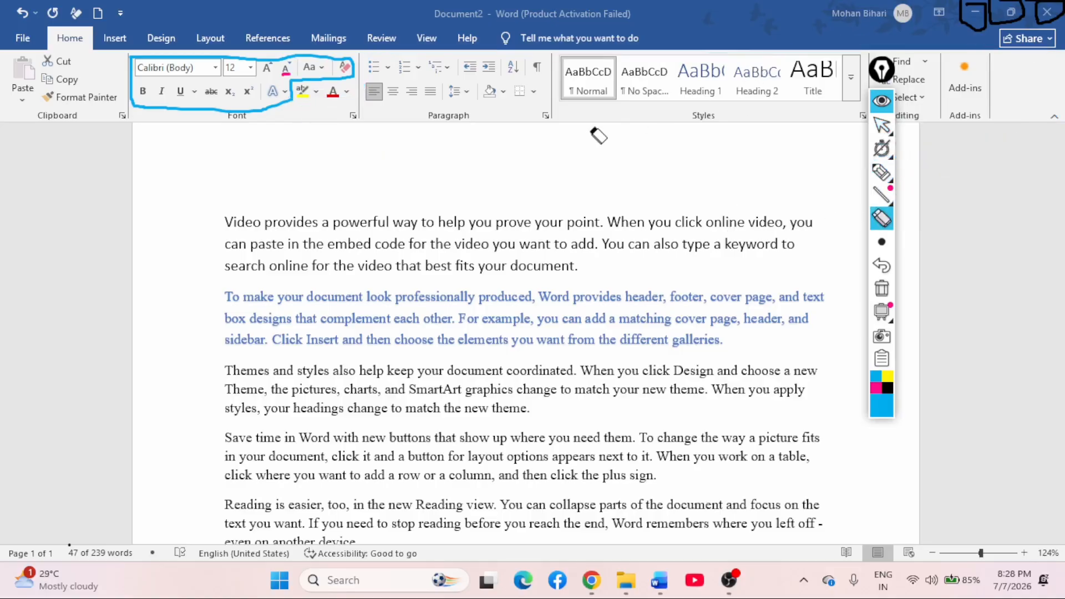
click(884, 126)
click(881, 101)
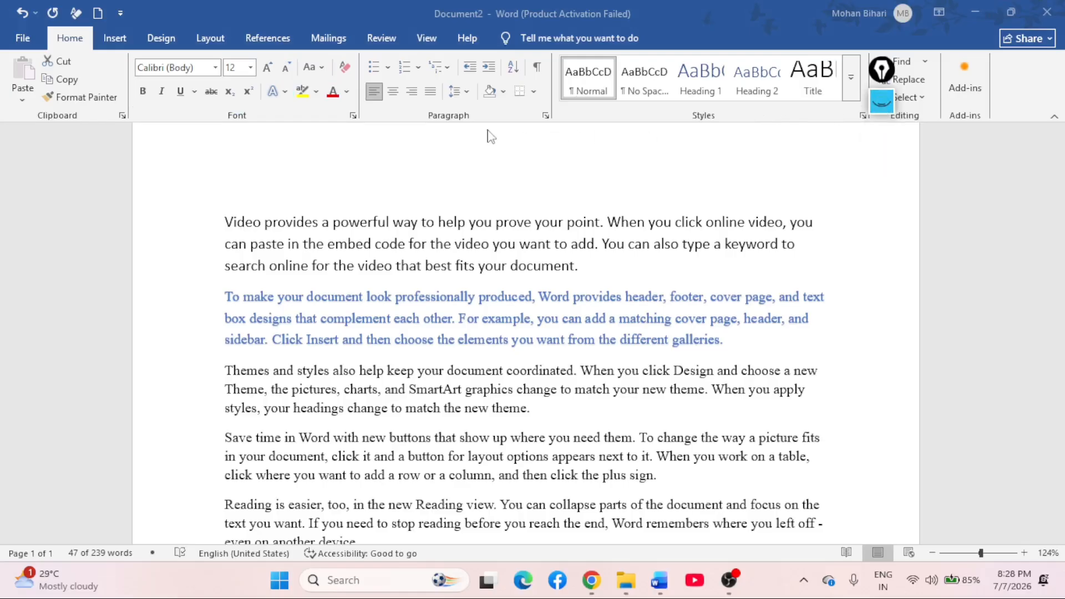
- Highlight the words "Video provides" at the start of the first paragraph in yellow and deselect them
triple_click(442, 263)
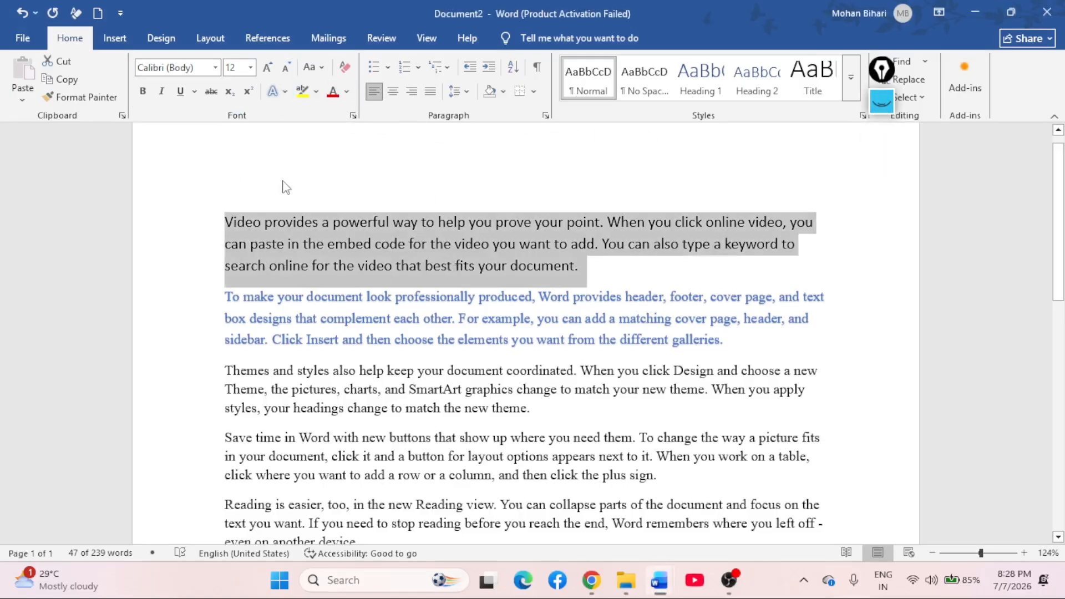
click(235, 225)
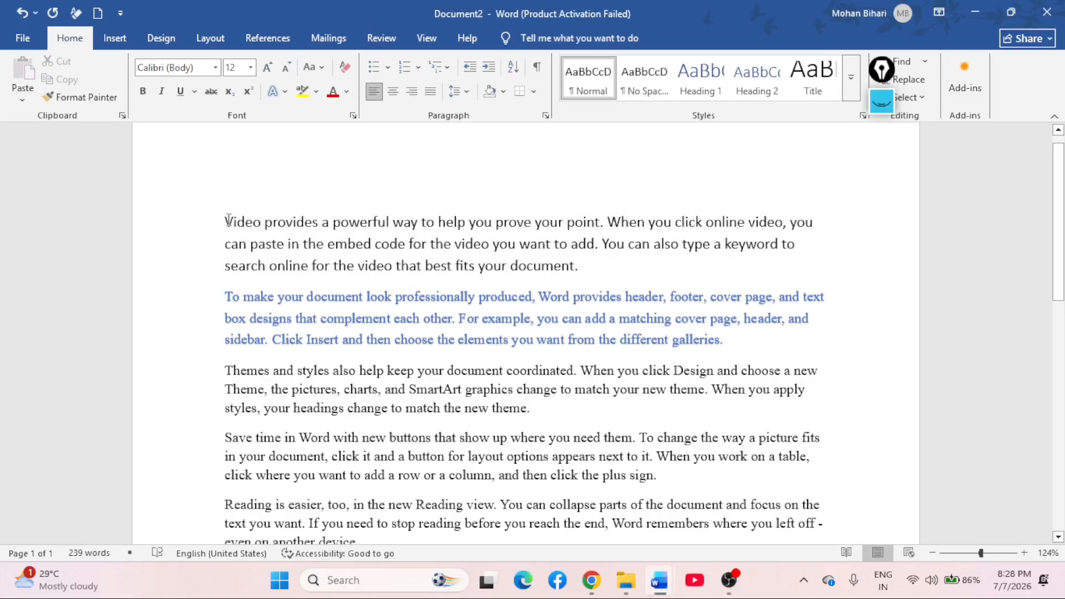
drag(225, 222, 308, 222)
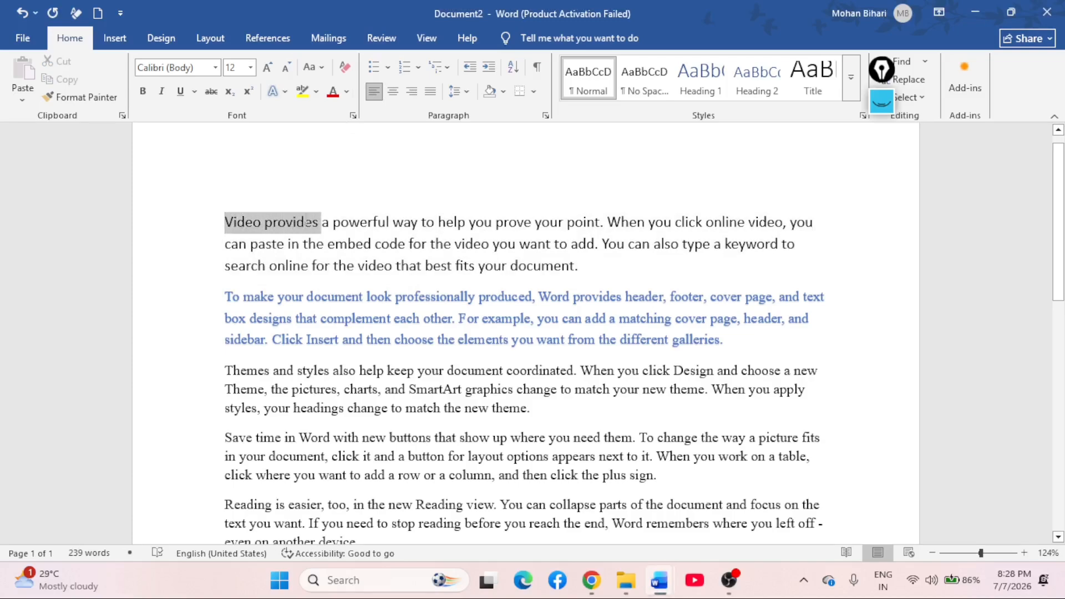
click(320, 91)
click(316, 92)
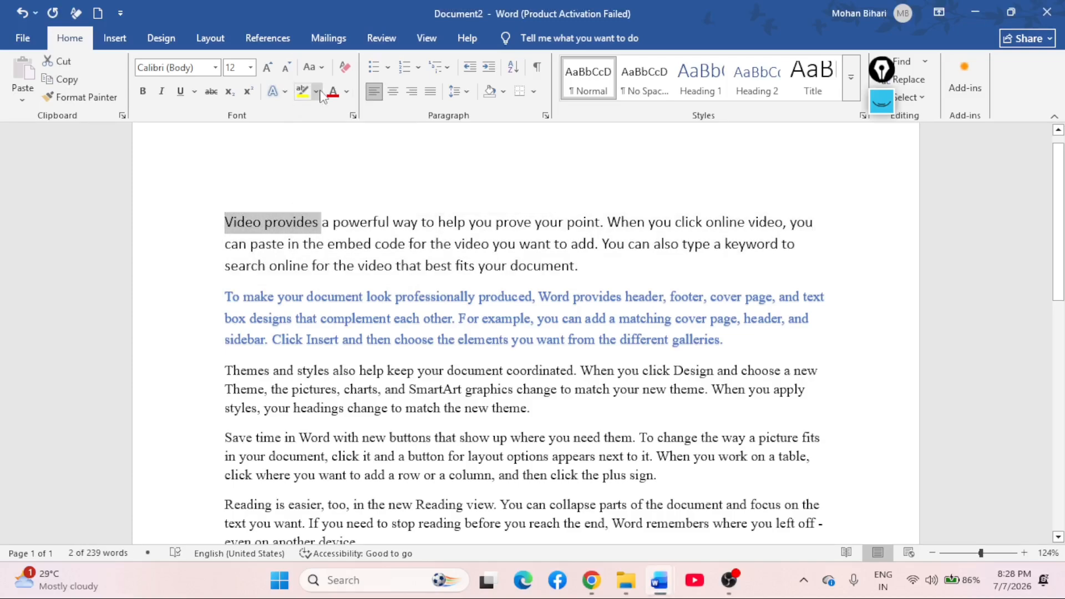
click(317, 92)
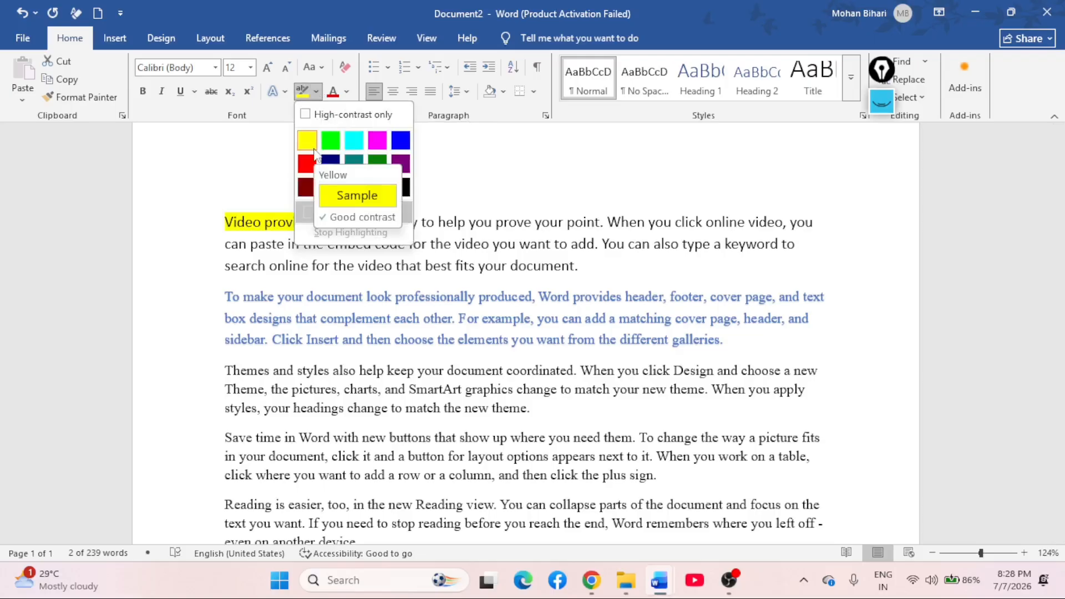
click(314, 153)
click(317, 228)
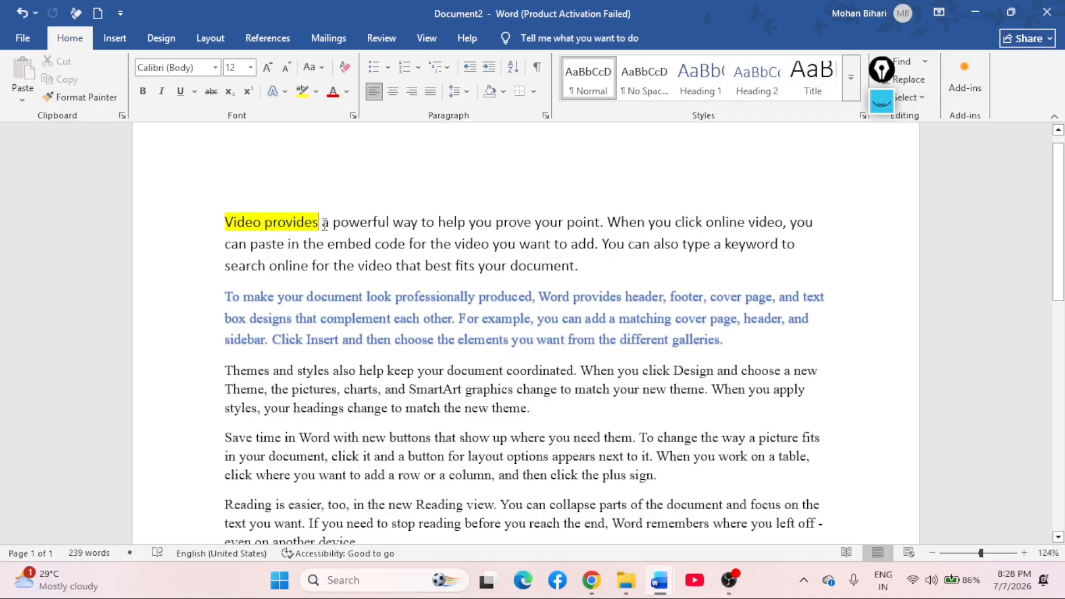
- Color the first paragraph's text following "Video provides" red and then a light green theme color
drag(324, 224, 379, 226)
click(374, 225)
drag(328, 224, 549, 267)
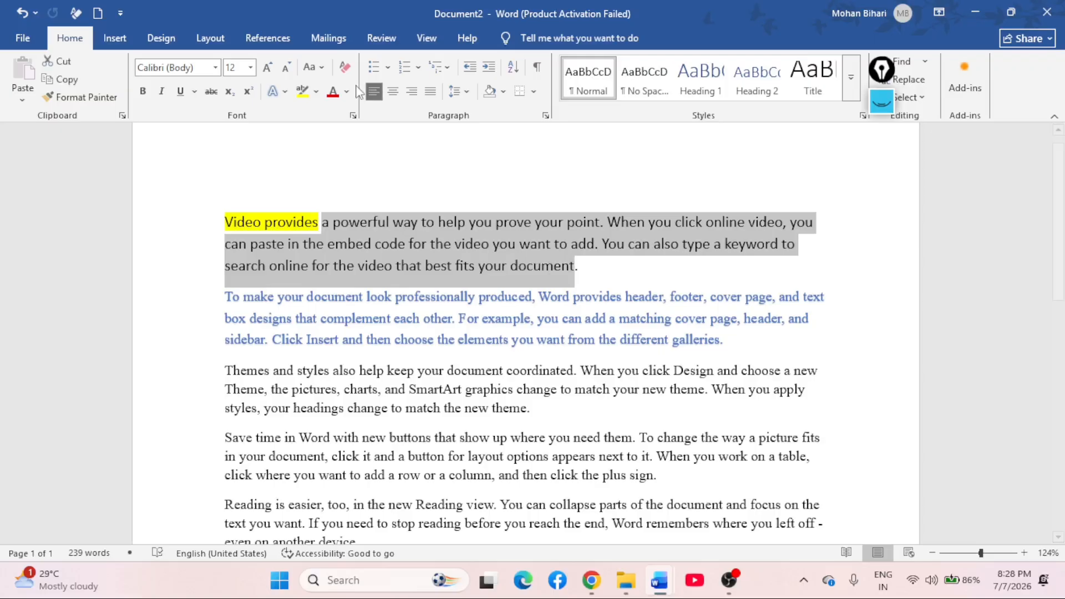
click(338, 97)
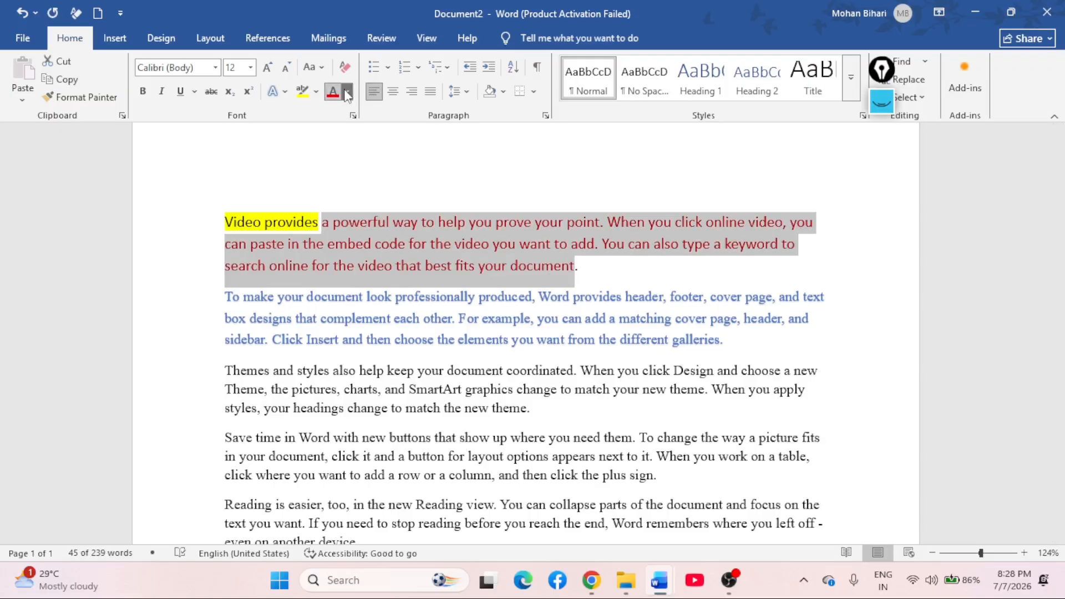
click(348, 94)
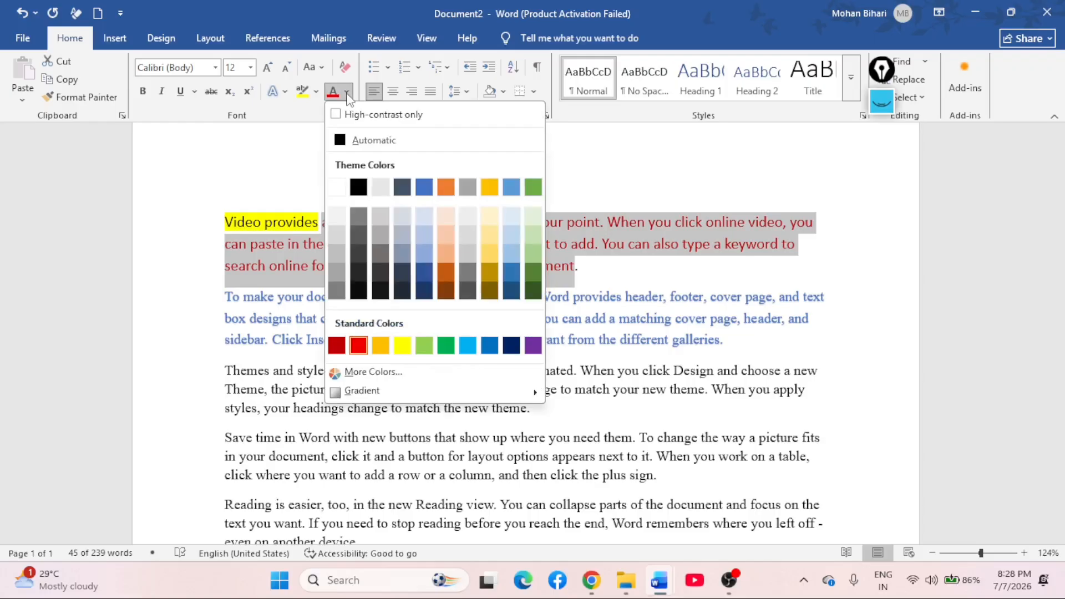
click(527, 271)
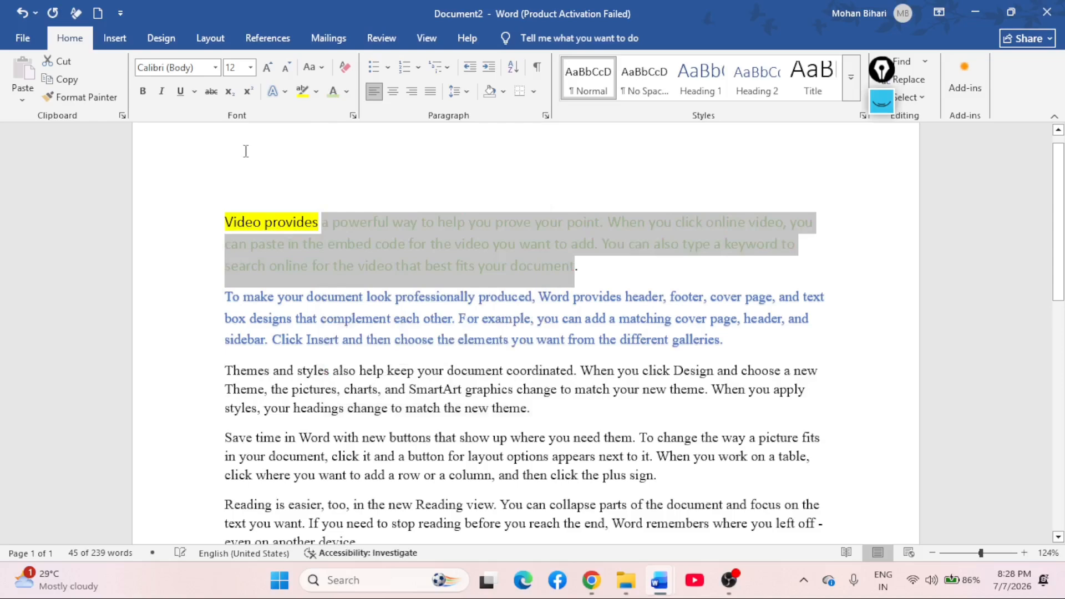
- Set the selected text's font color to the black theme color and deselect it
click(348, 92)
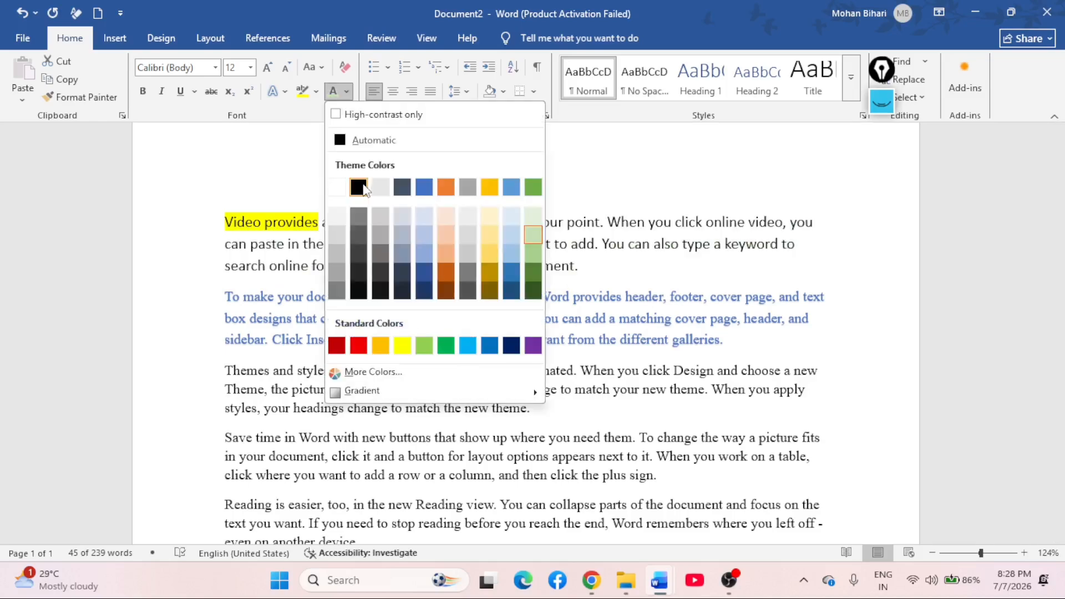
click(359, 188)
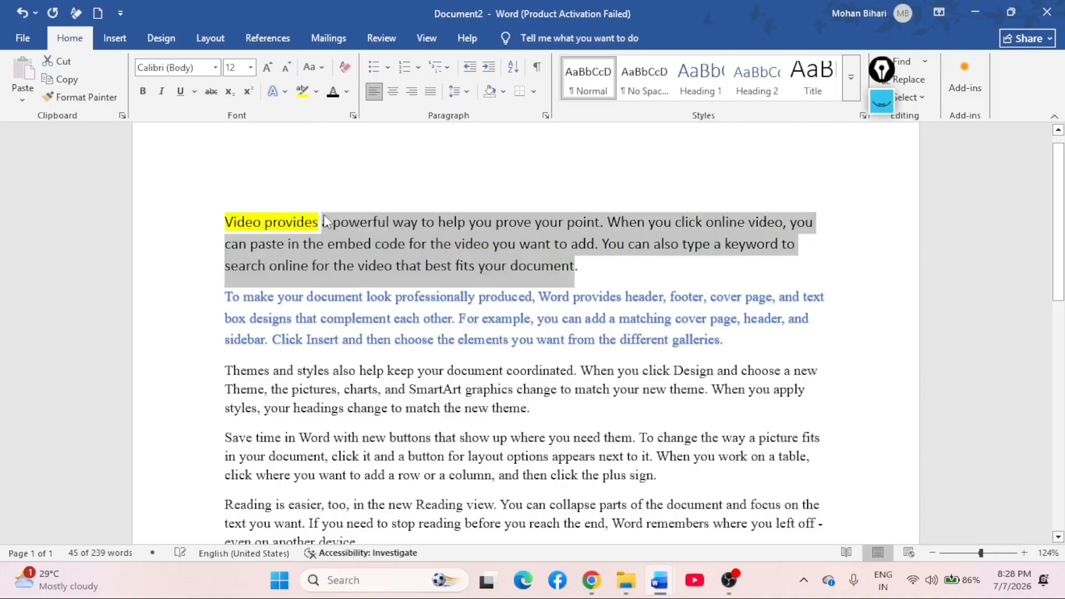
click(325, 222)
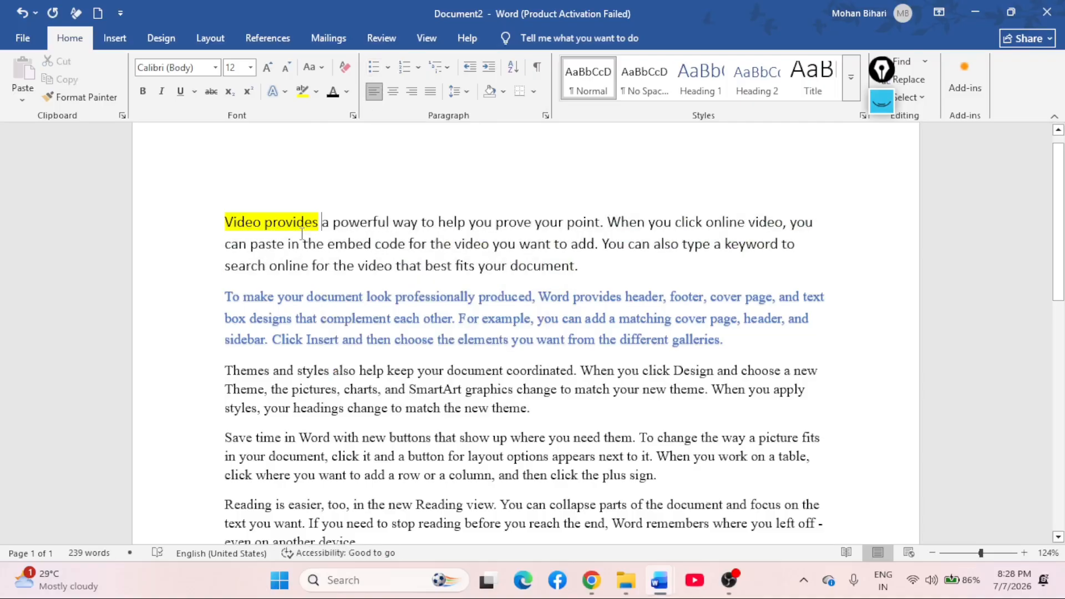
- Remove the yellow highlight from "Video provides" and place the cursor at the start of the first paragraph
scroll(301, 232, down, 3)
scroll(301, 232, up, 3)
drag(225, 242, 317, 243)
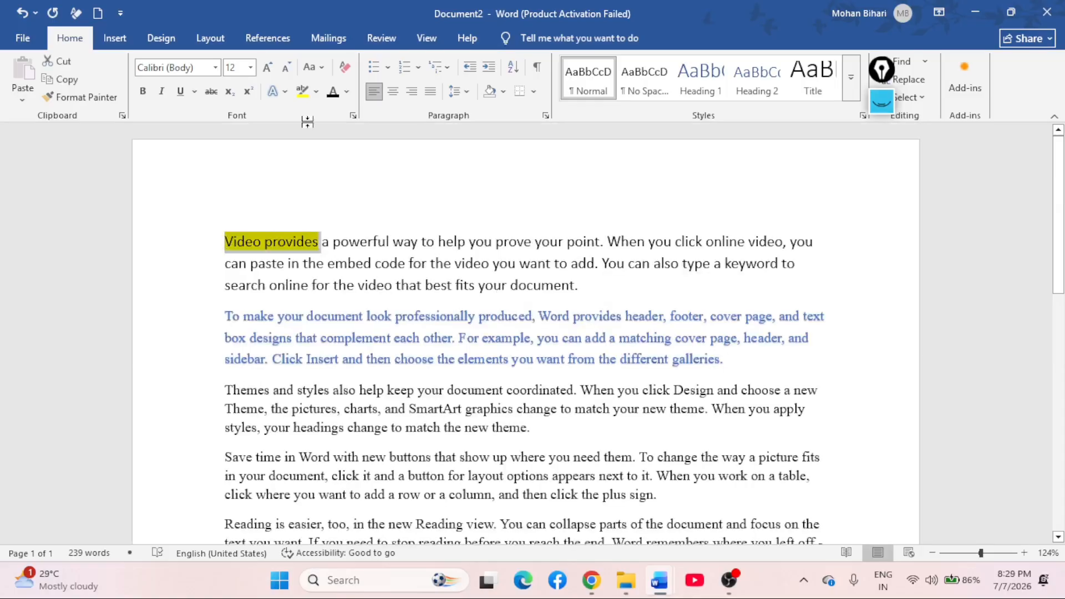
click(316, 92)
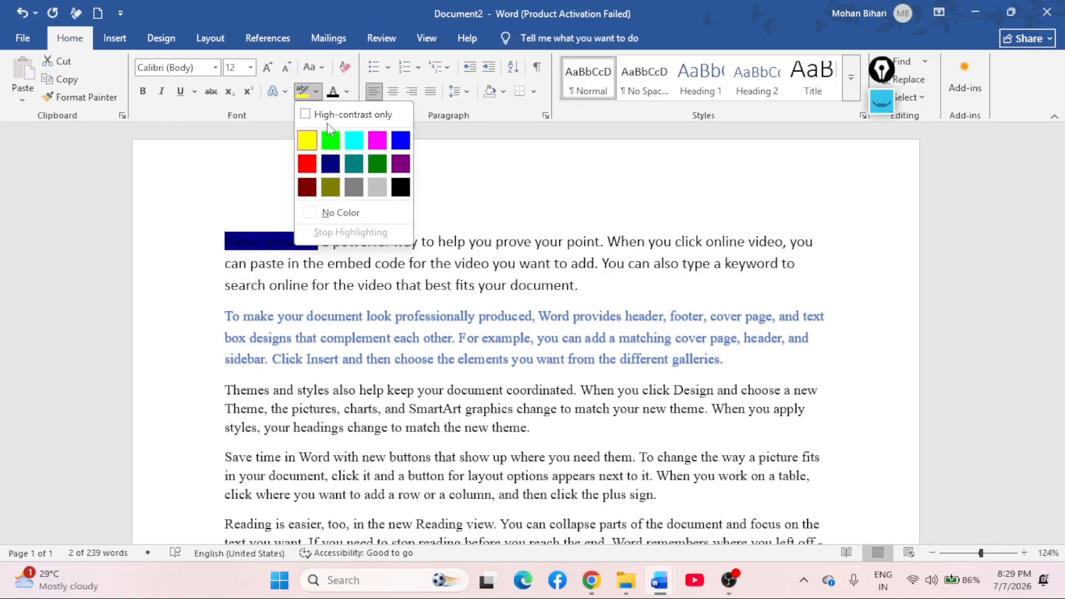
click(328, 212)
click(226, 239)
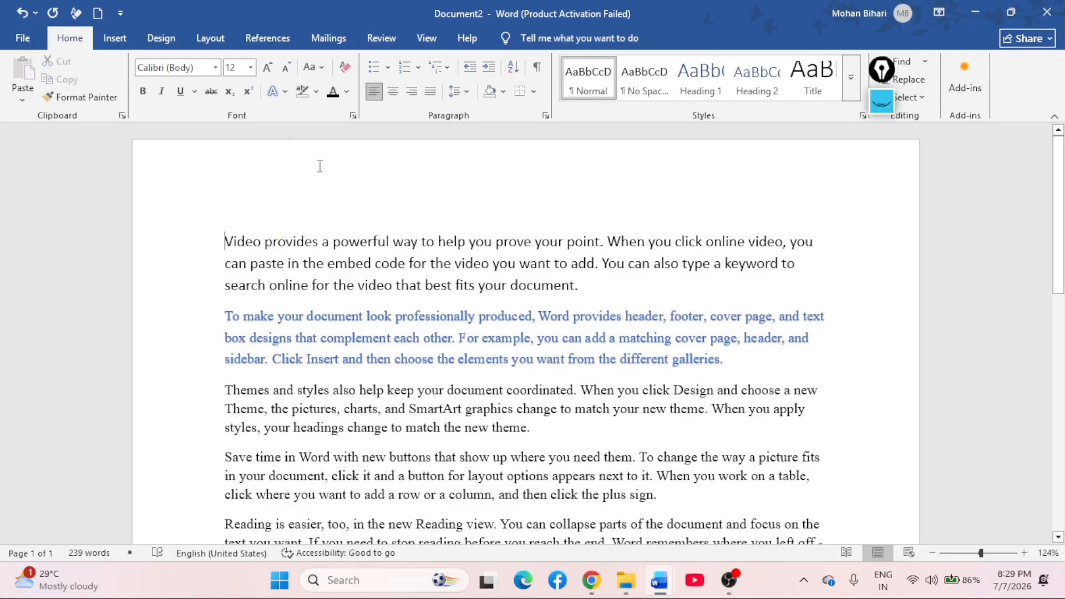
- Give the first paragraph a solid round bullet, replace it with the four-diamond bullet, and return the paragraph to no bullet
click(388, 69)
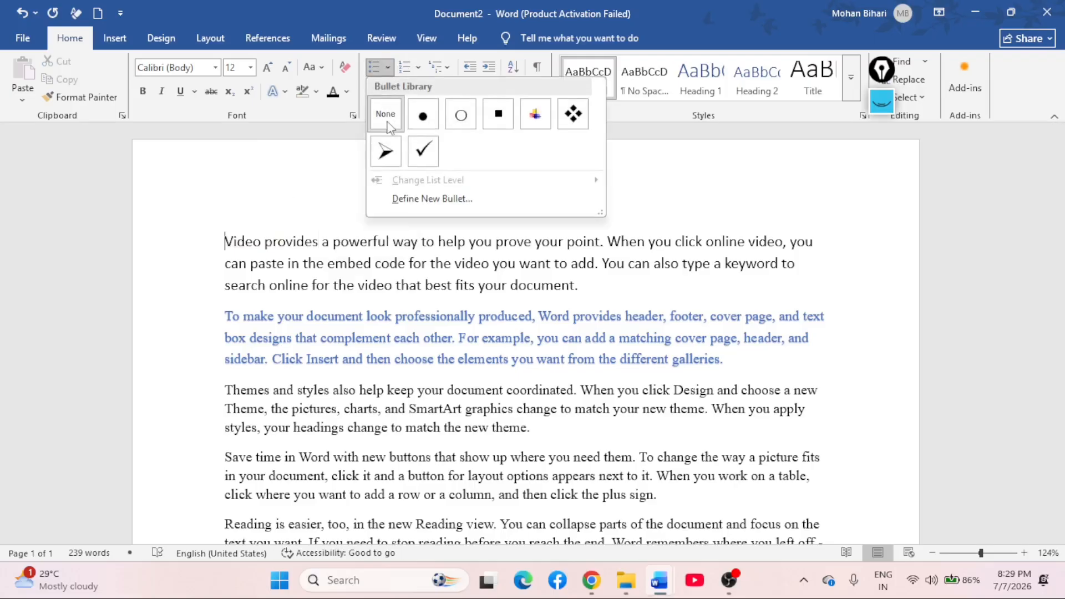
click(422, 115)
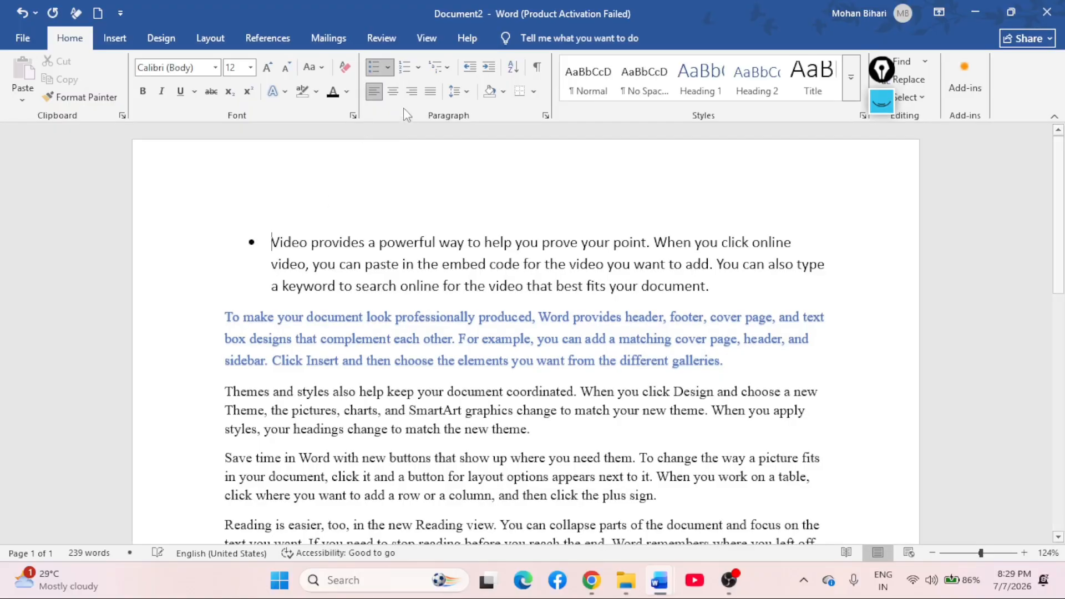
click(388, 67)
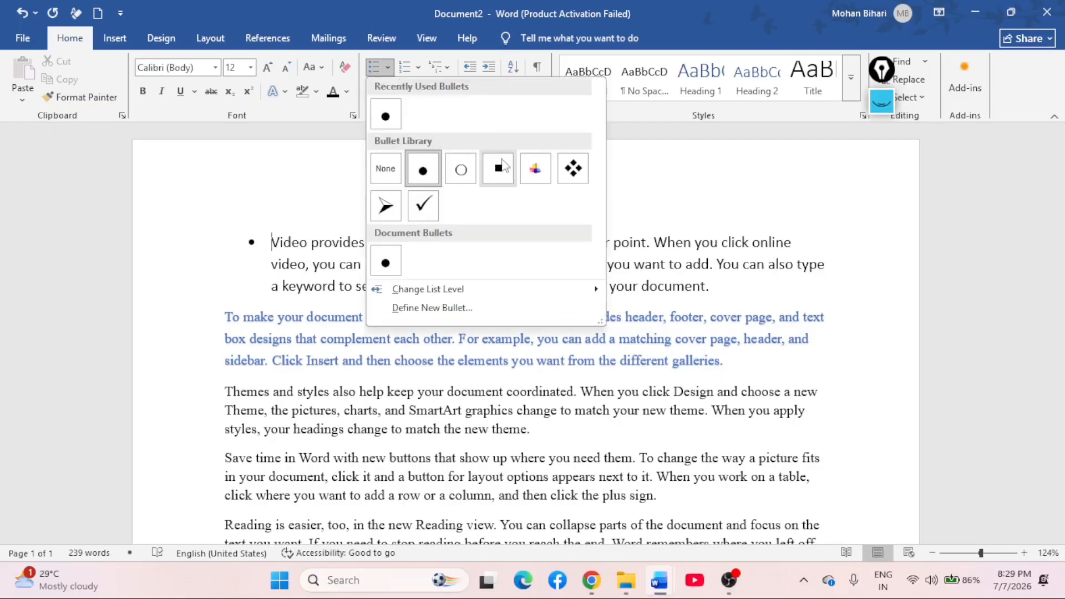
click(571, 169)
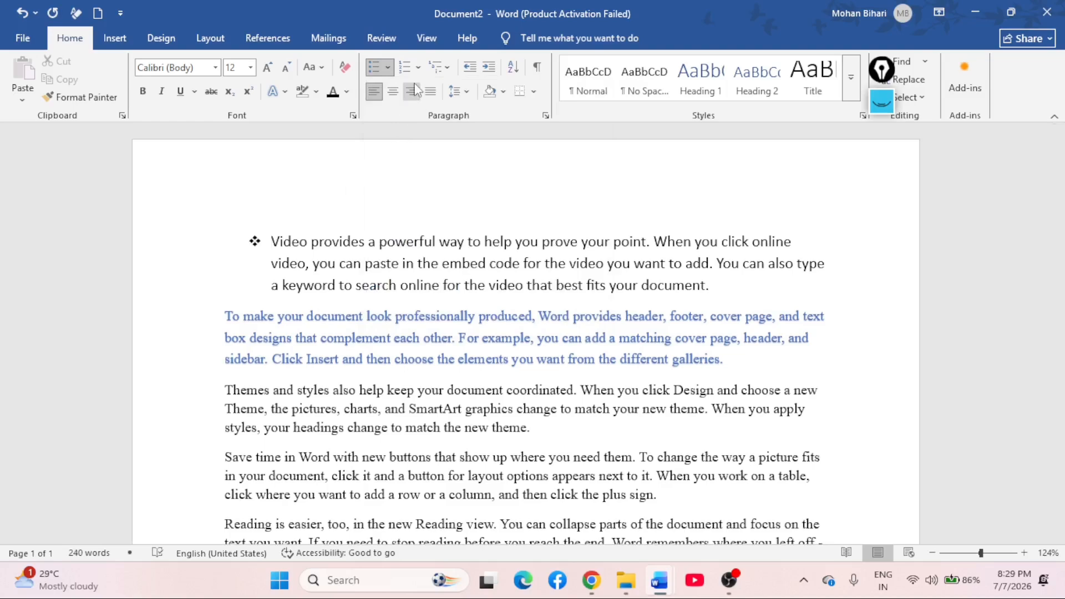
click(388, 67)
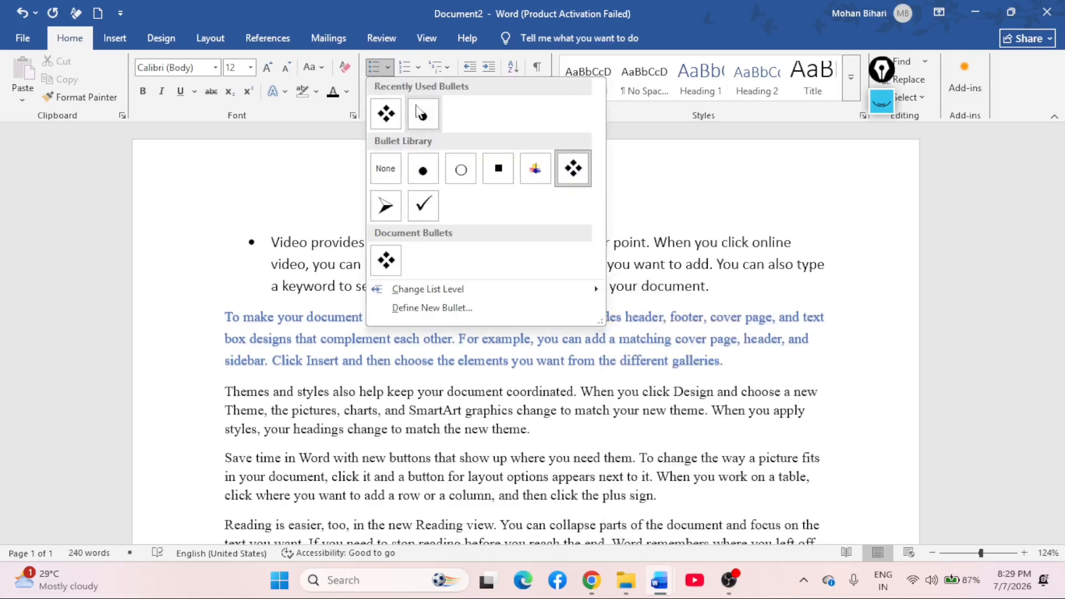
click(379, 183)
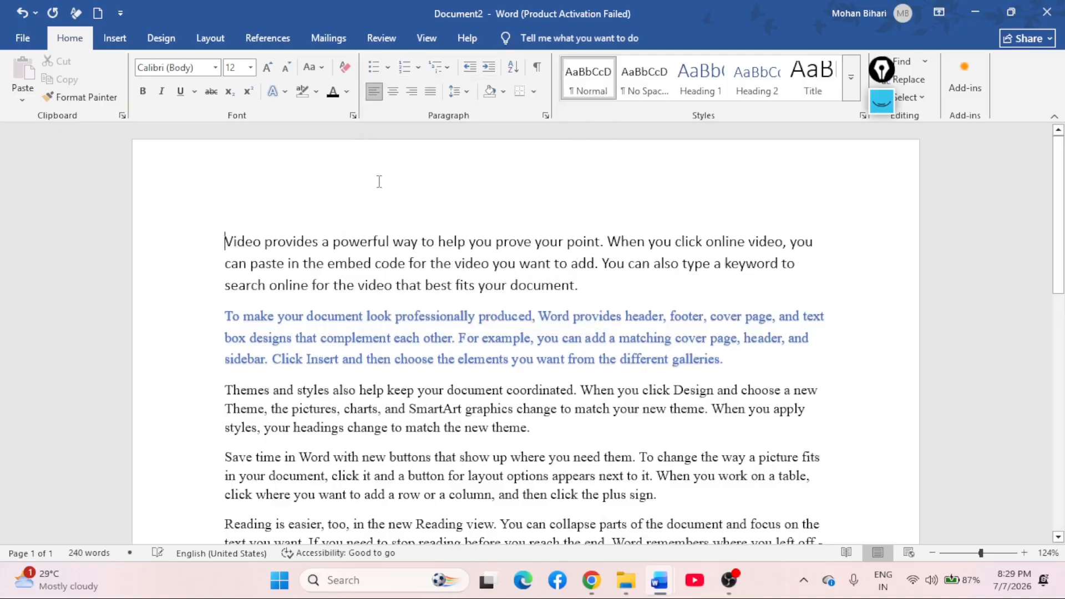
- Number the first paragraph with the "1. 2. 3." format and remove the numbering
click(417, 69)
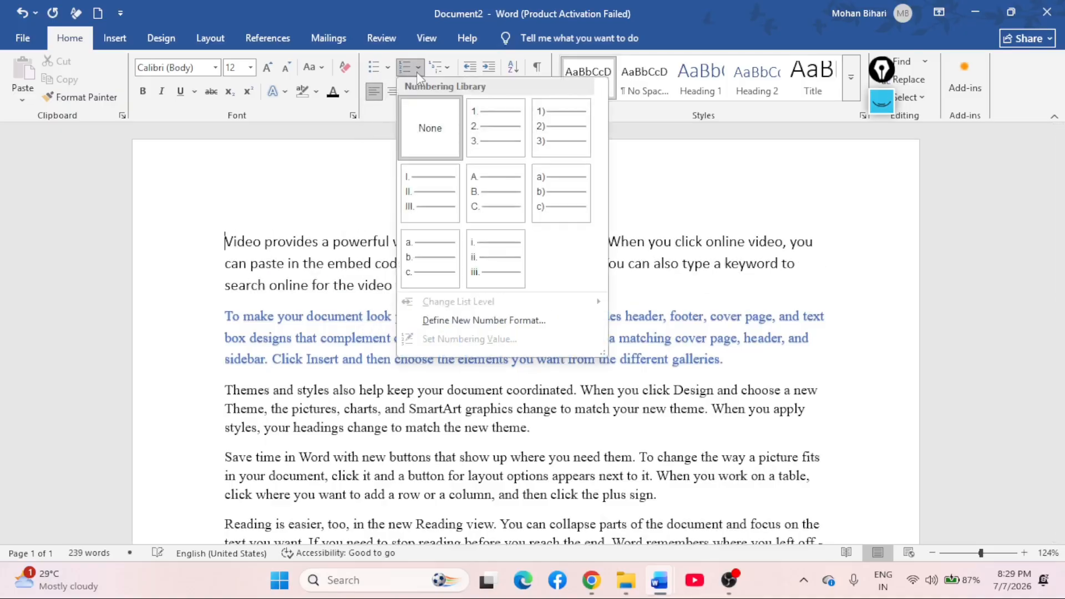
click(496, 149)
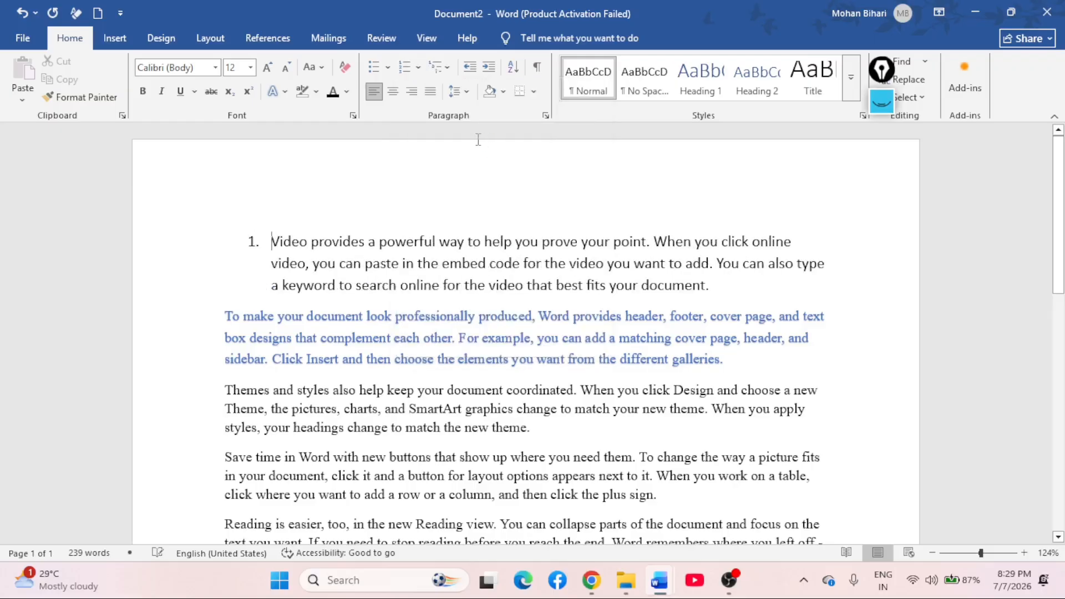
click(418, 67)
click(430, 214)
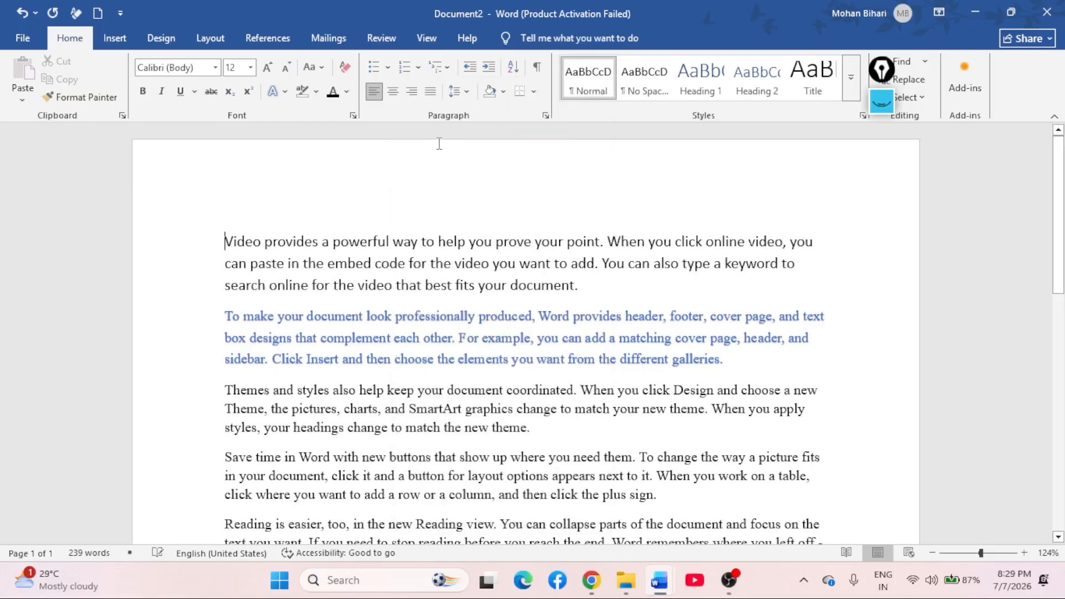
- Apply the "1. a. i." multilevel list to the first paragraph and set the list back to None
click(445, 67)
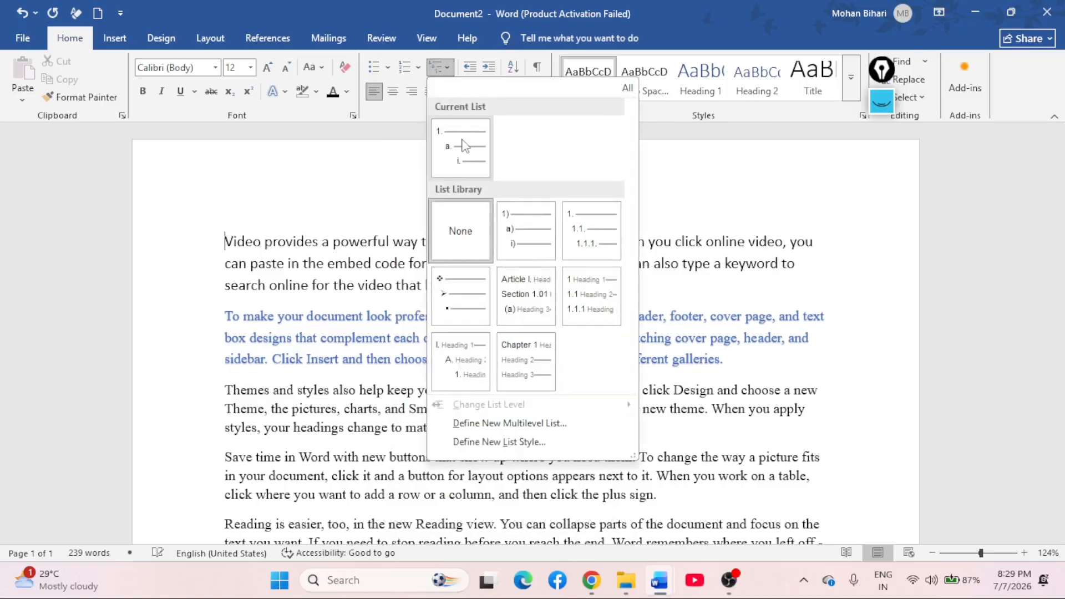
mouse_move(465, 146)
mouse_move(530, 225)
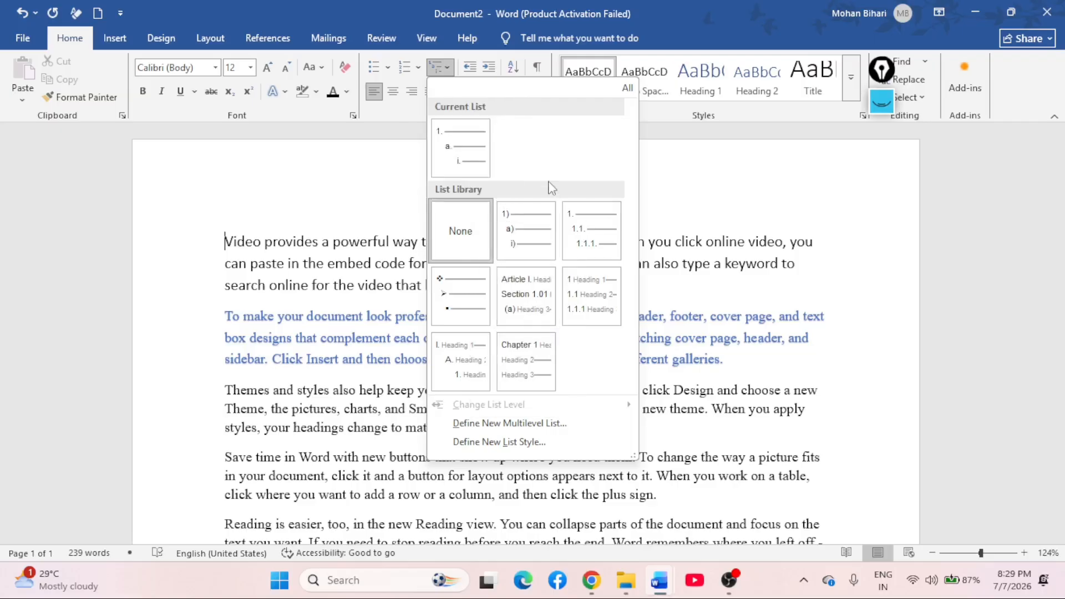
click(461, 147)
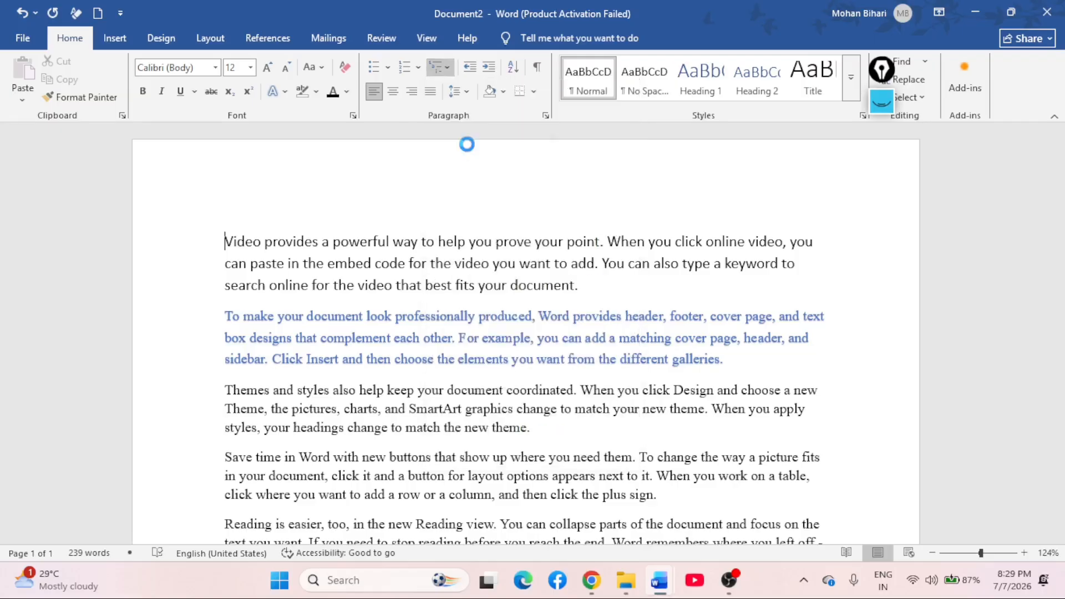
click(445, 70)
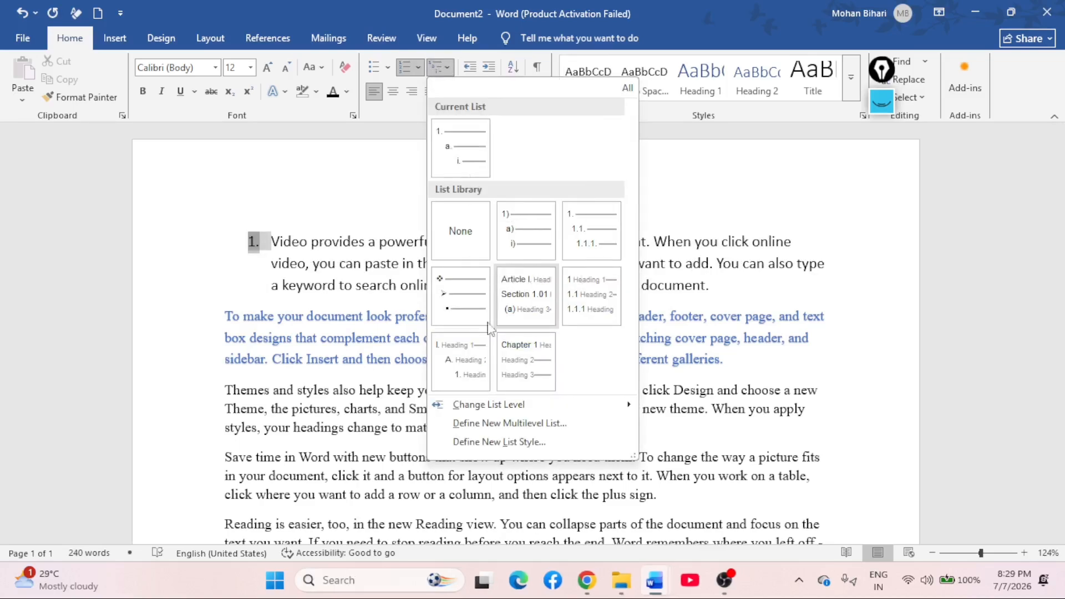
click(482, 242)
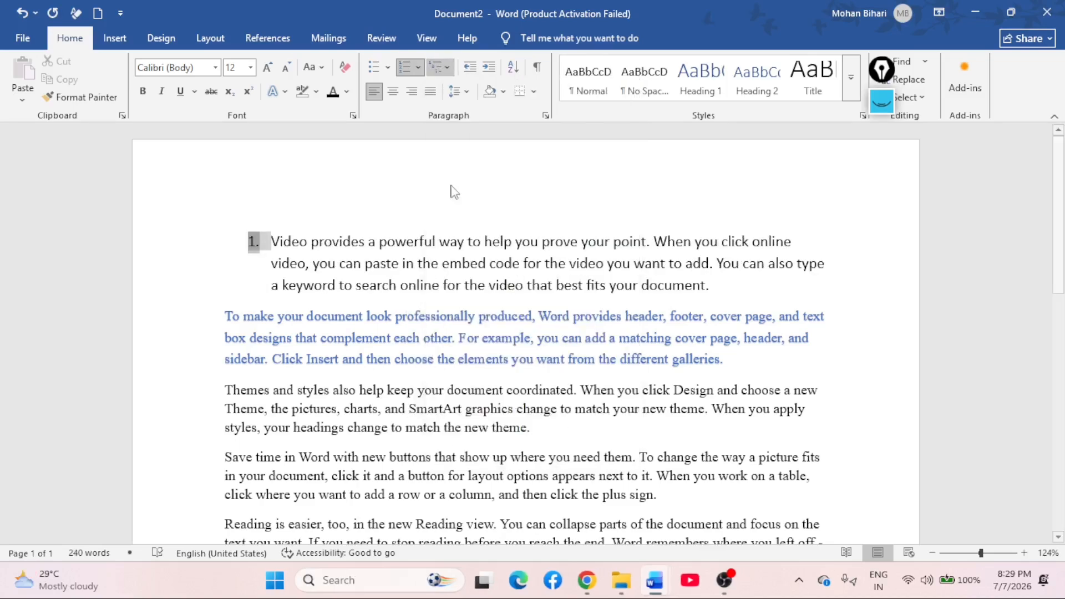
- Apply the "1) a) i)" multilevel list to the first paragraph and set the list back to None
click(446, 69)
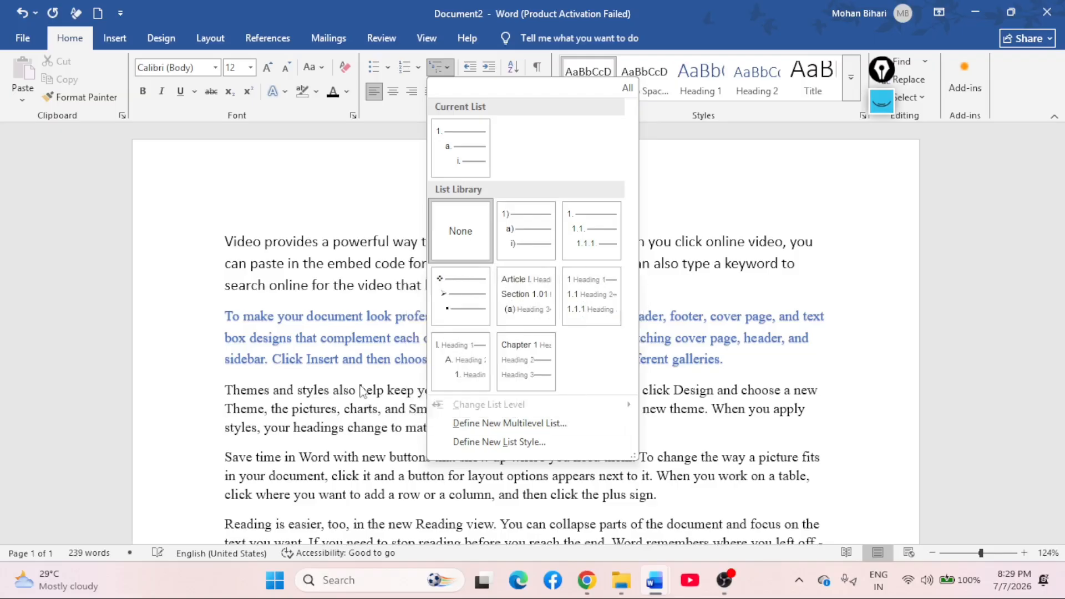
click(516, 219)
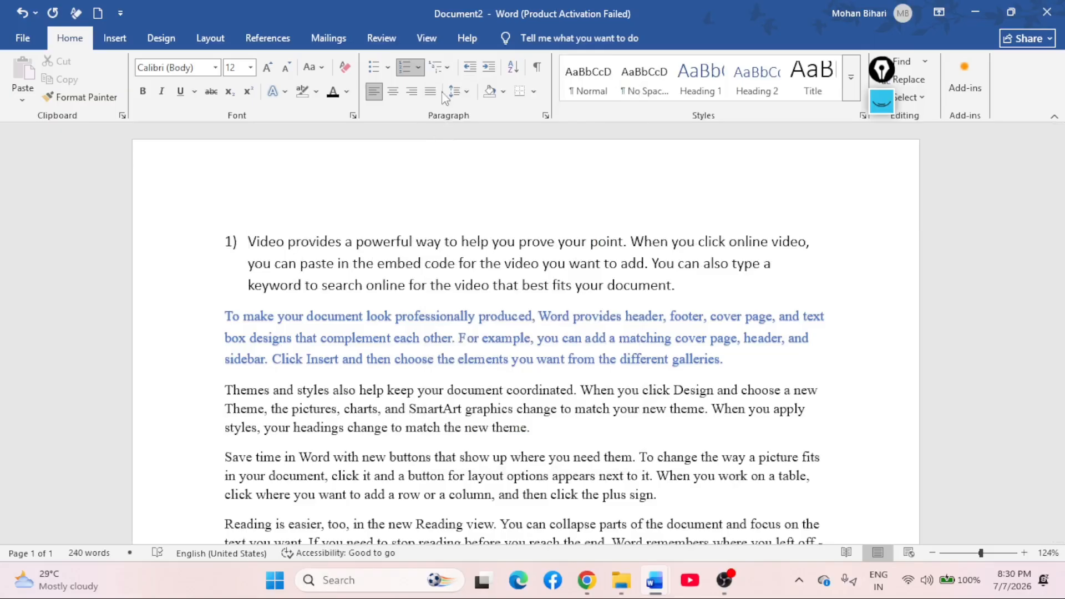
click(440, 62)
click(442, 64)
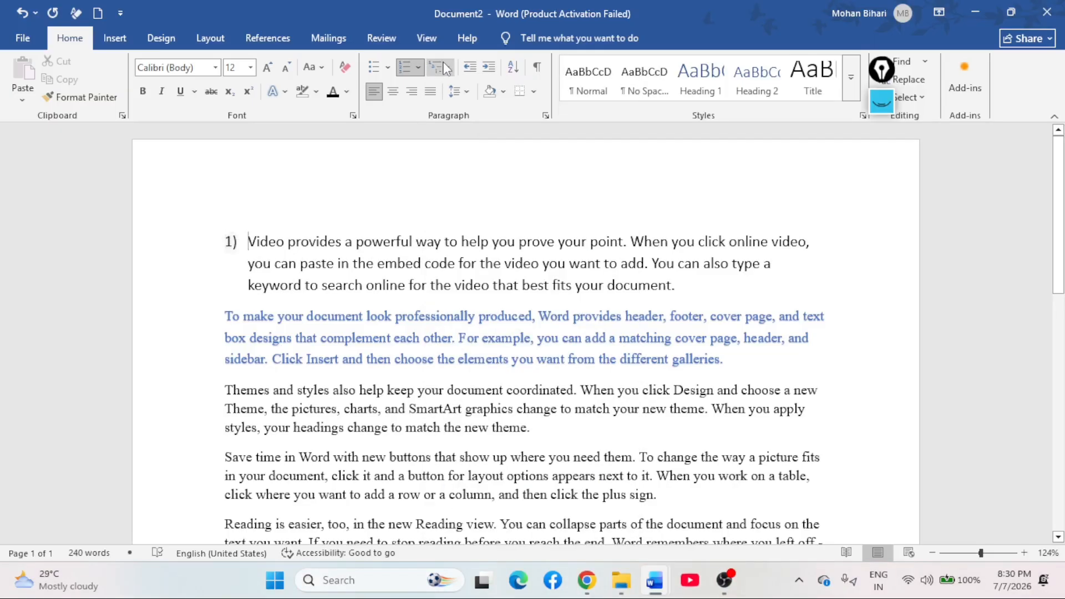
click(444, 66)
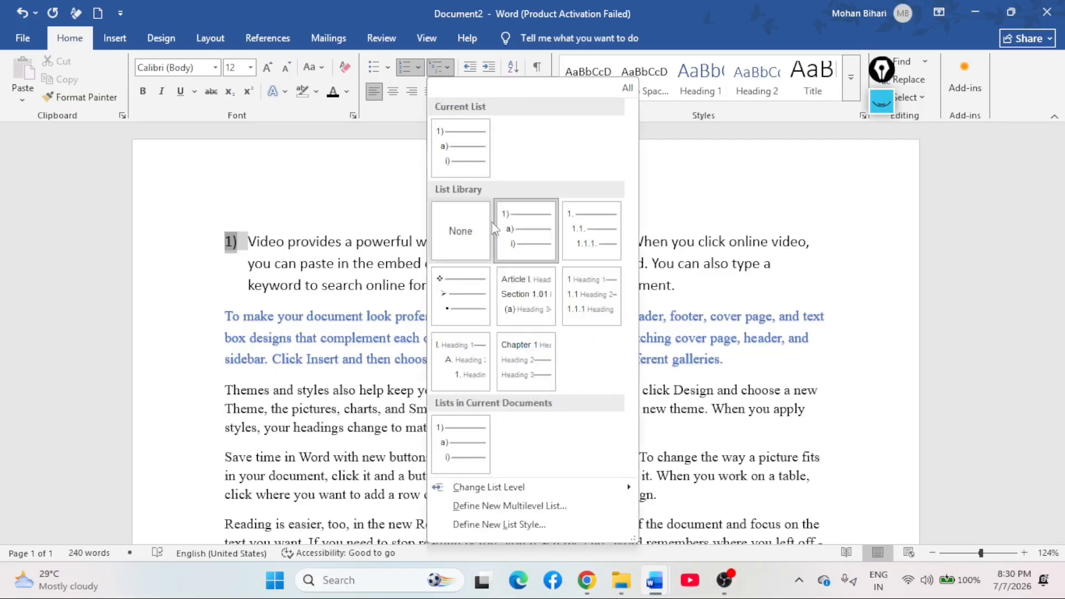
mouse_move(482, 287)
click(467, 224)
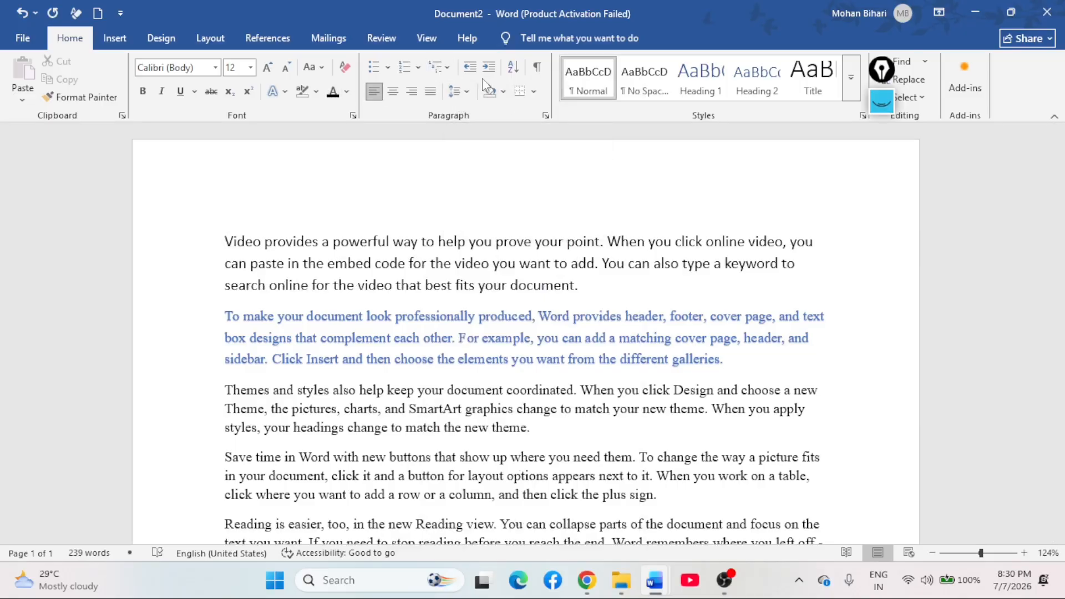
- With the screen annotation pen, circle the indent, sort, line spacing and shading controls in blue, and hide the annotations
click(881, 103)
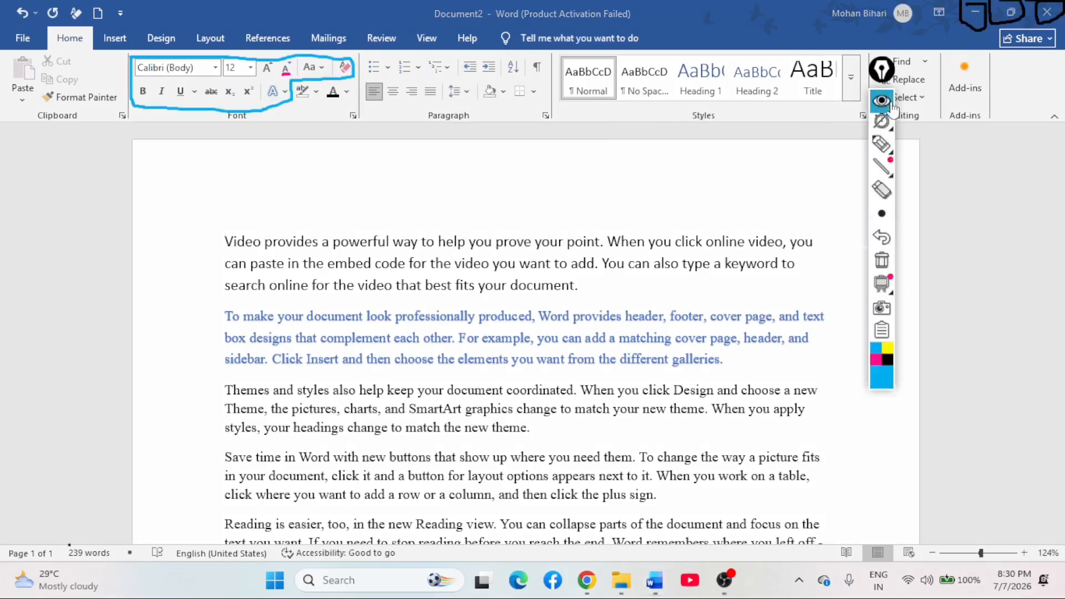
click(880, 220)
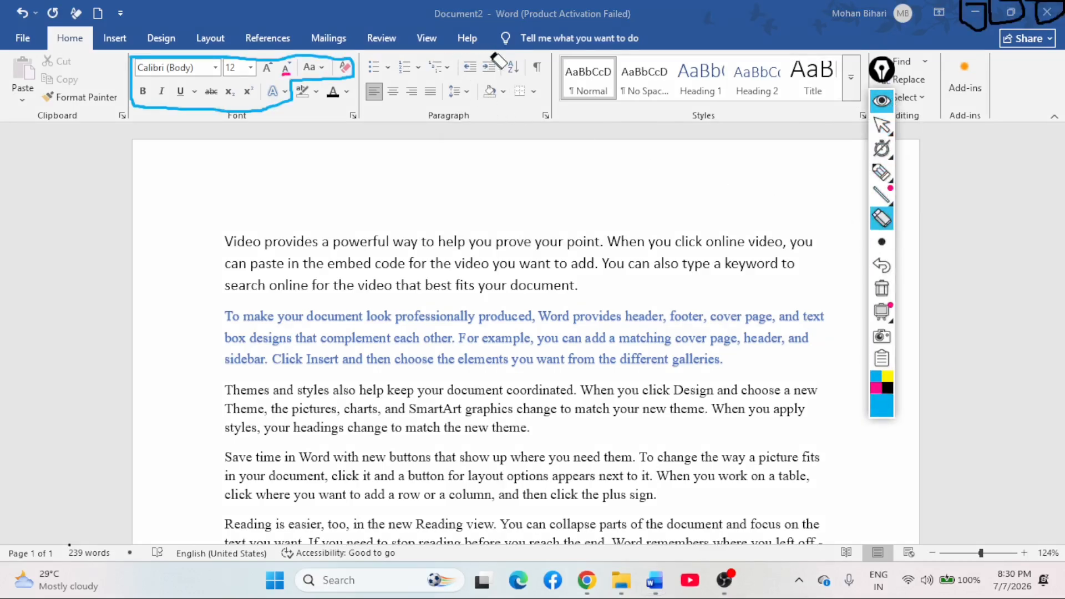
click(880, 176)
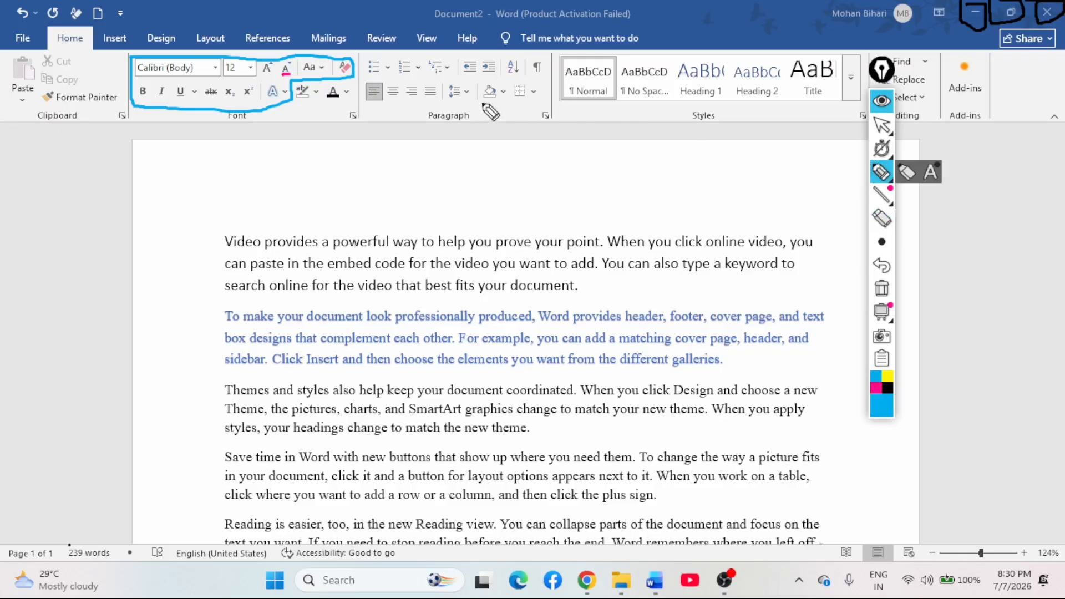
mouse_move(464, 57)
mouse_down()
mouse_move(503, 54)
mouse_move(499, 81)
mouse_move(450, 81)
mouse_move(444, 101)
mouse_move(544, 89)
mouse_move(541, 56)
mouse_move(502, 53)
mouse_up()
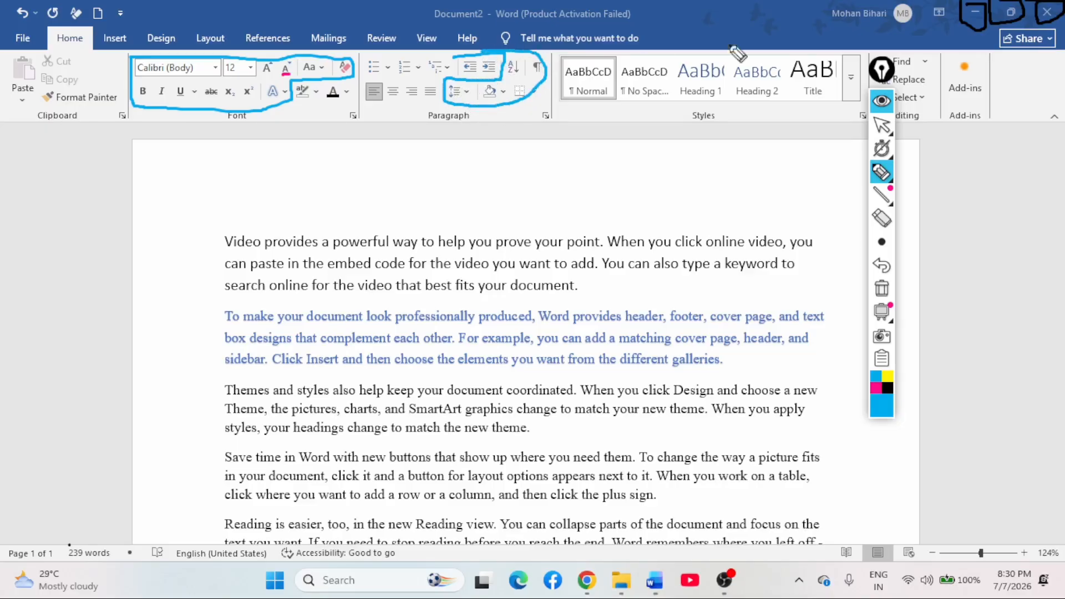
click(880, 130)
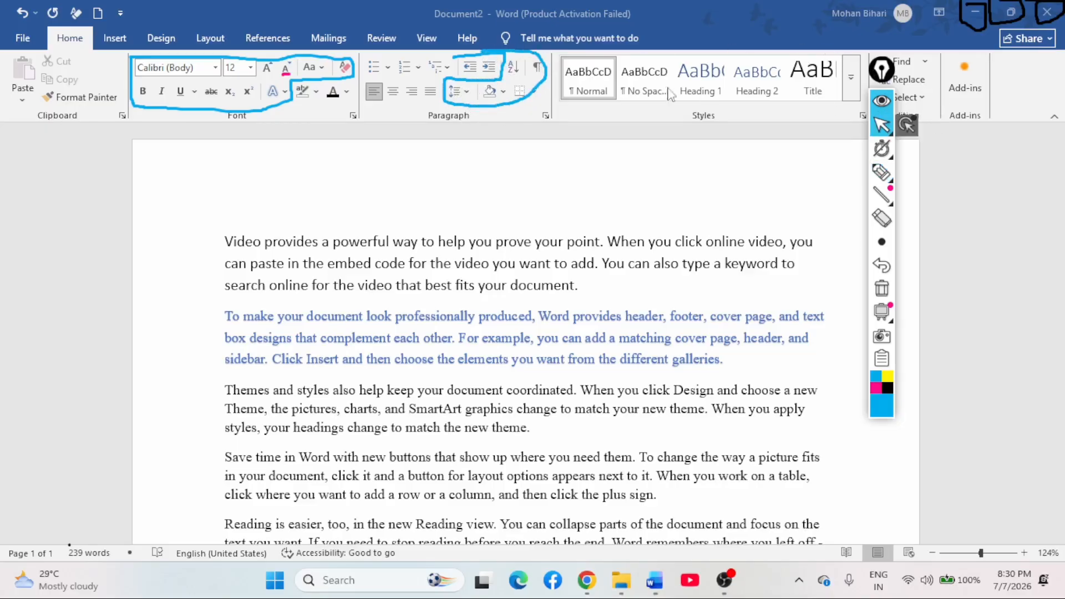
click(882, 102)
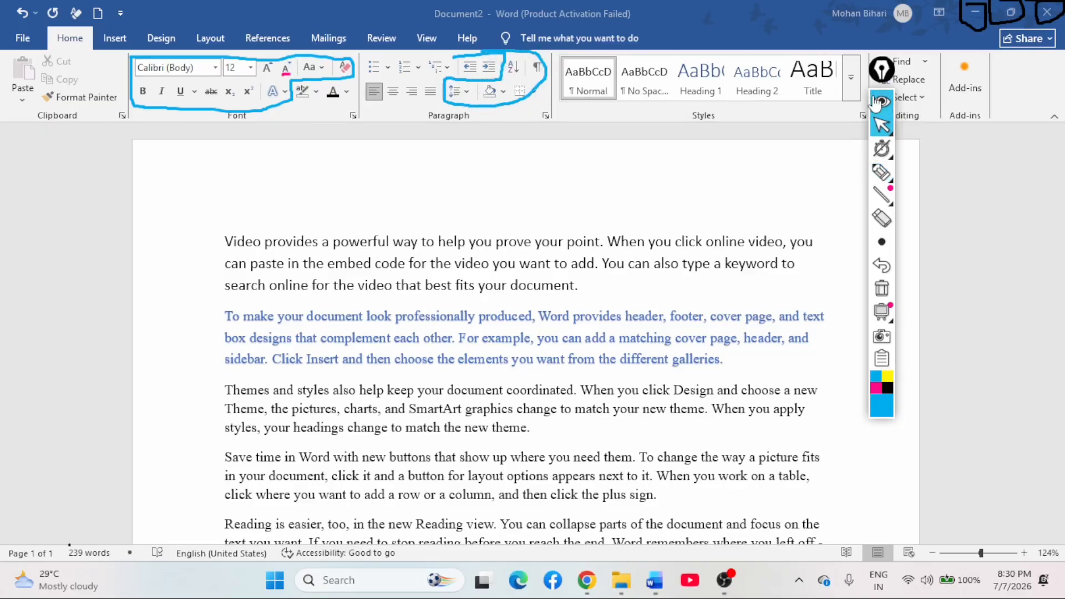
- Delete the extra leading space before the word "Video" in the first paragraph
click(469, 73)
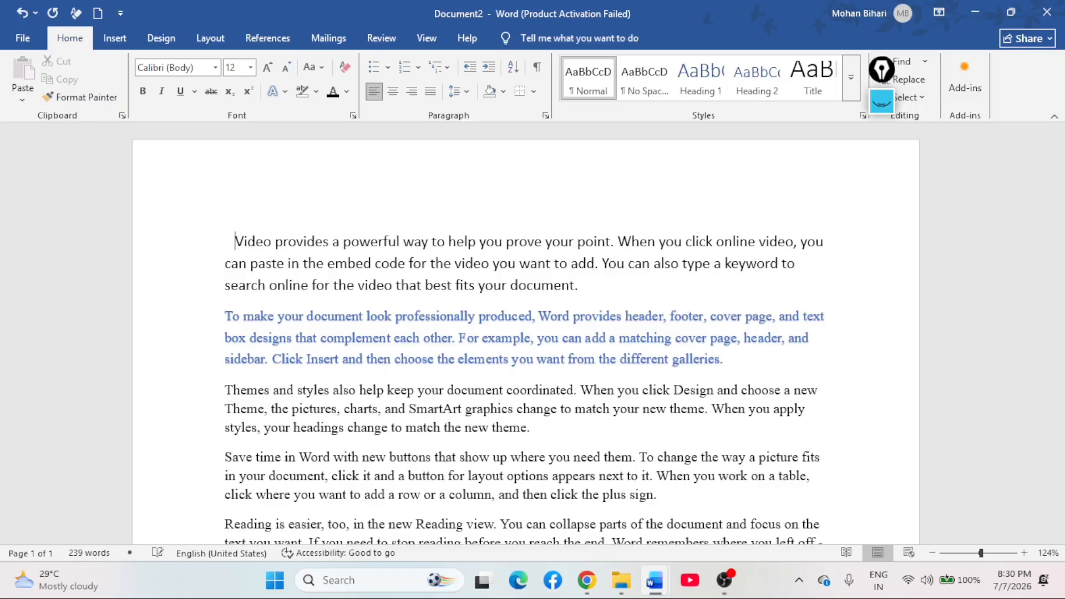
key(BackSpace)
key(BackSpace)
key(BackSpace)
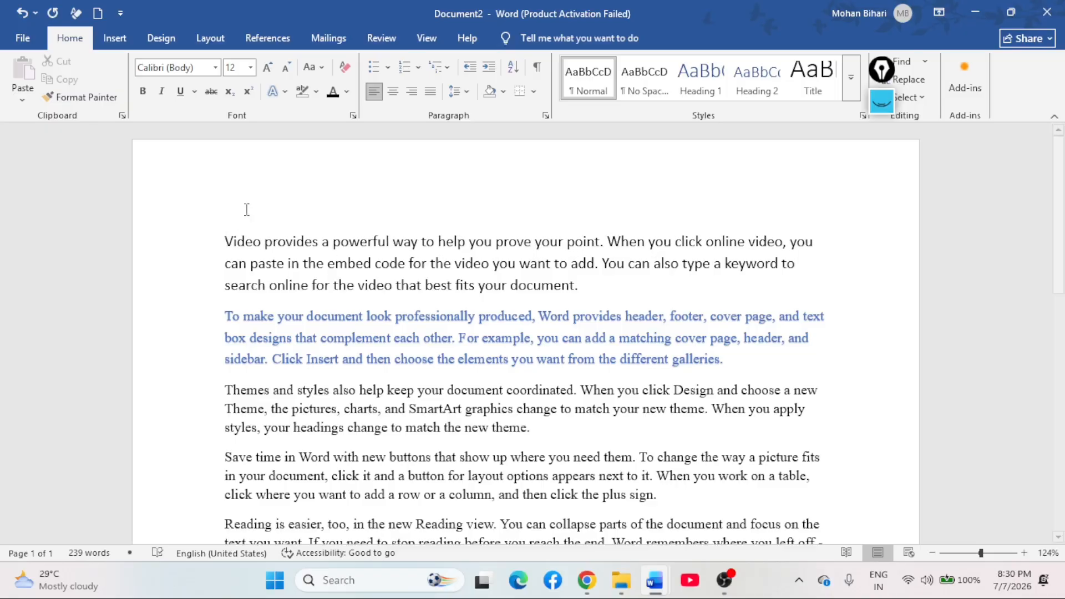
- Increase the first paragraph's indent several levels and decrease it back to the page margin
double_click(486, 69)
click(484, 70)
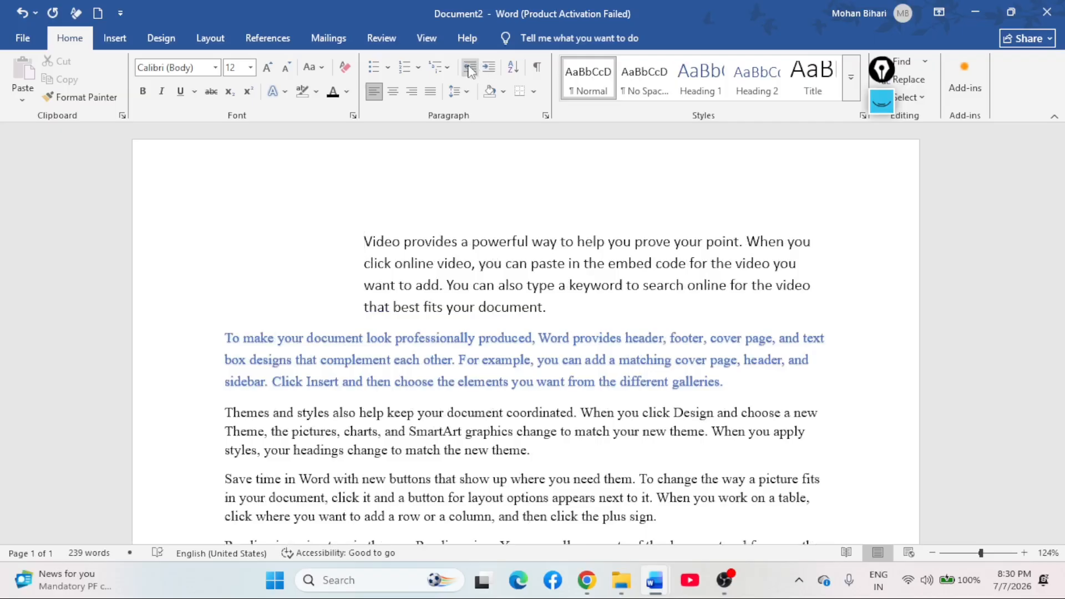
click(469, 68)
click(469, 68)
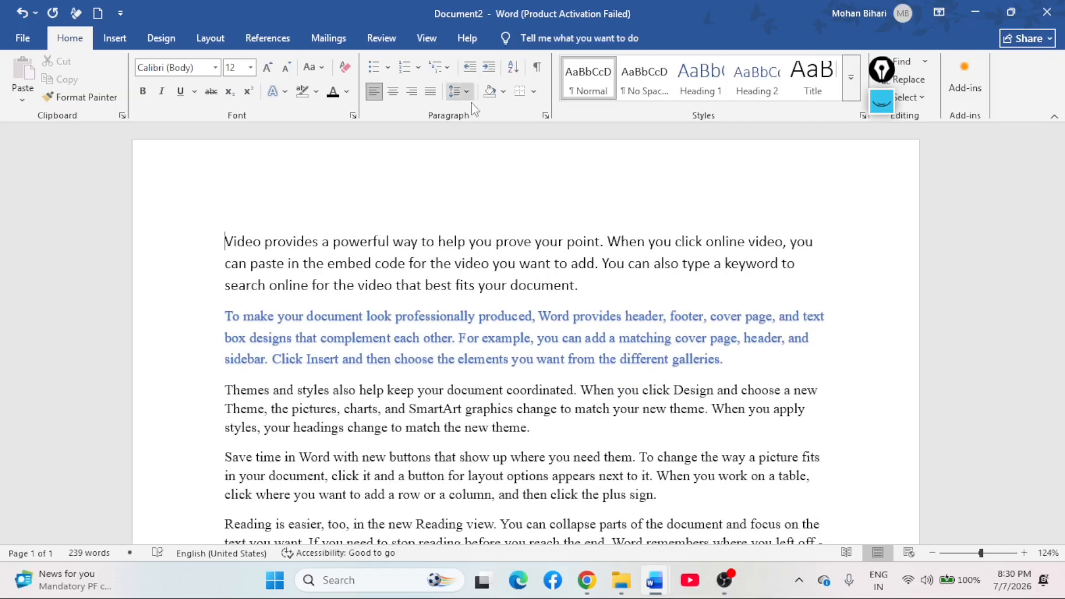
- Preview Gold, Accent 4 shading on the first paragraph, keep No Color, and view the available border options
click(502, 92)
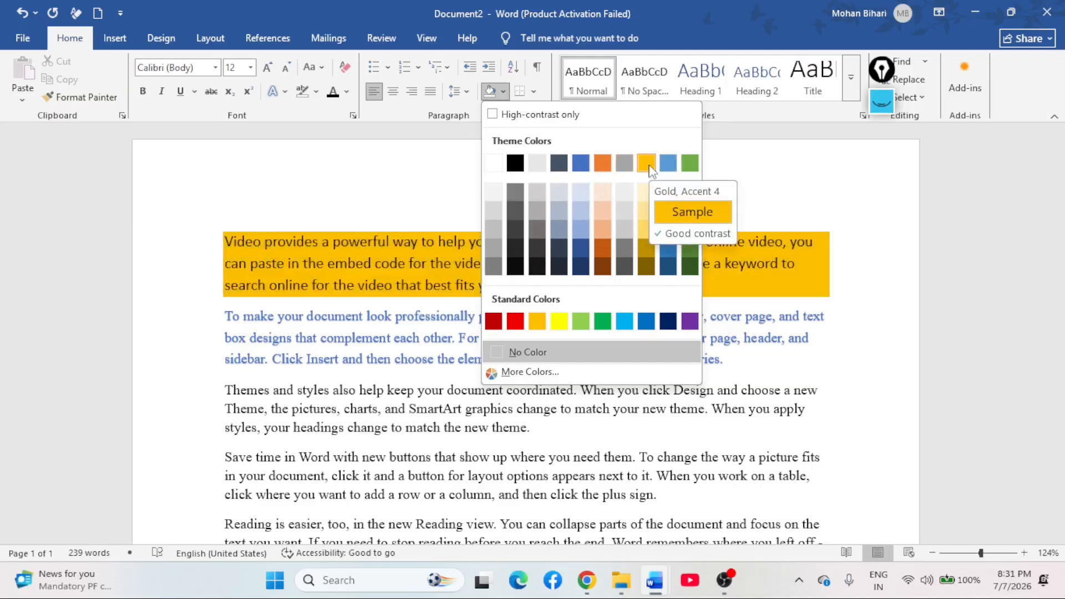
click(517, 353)
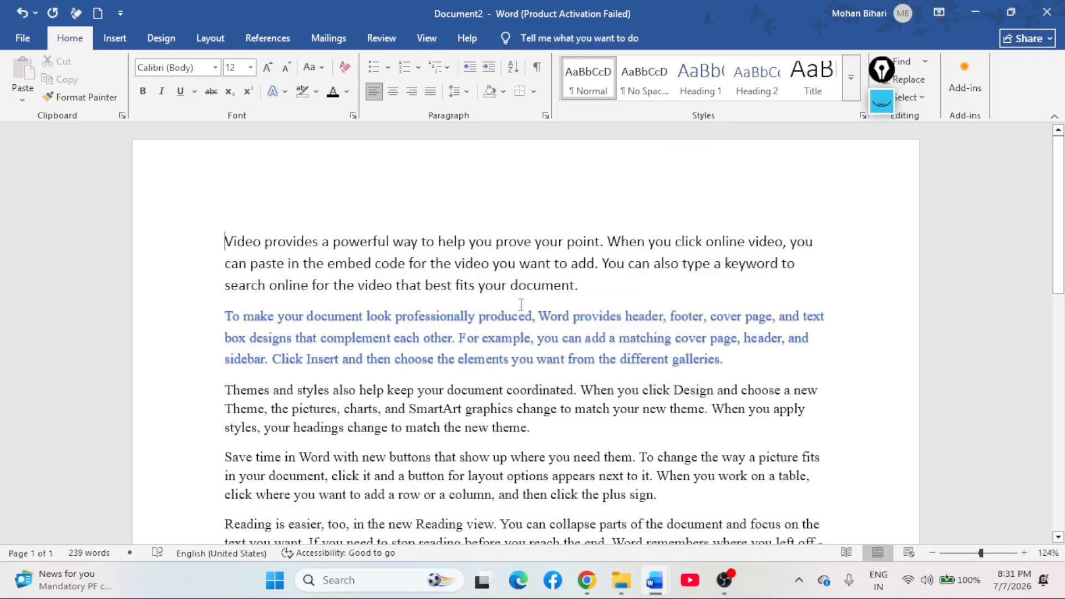
click(532, 91)
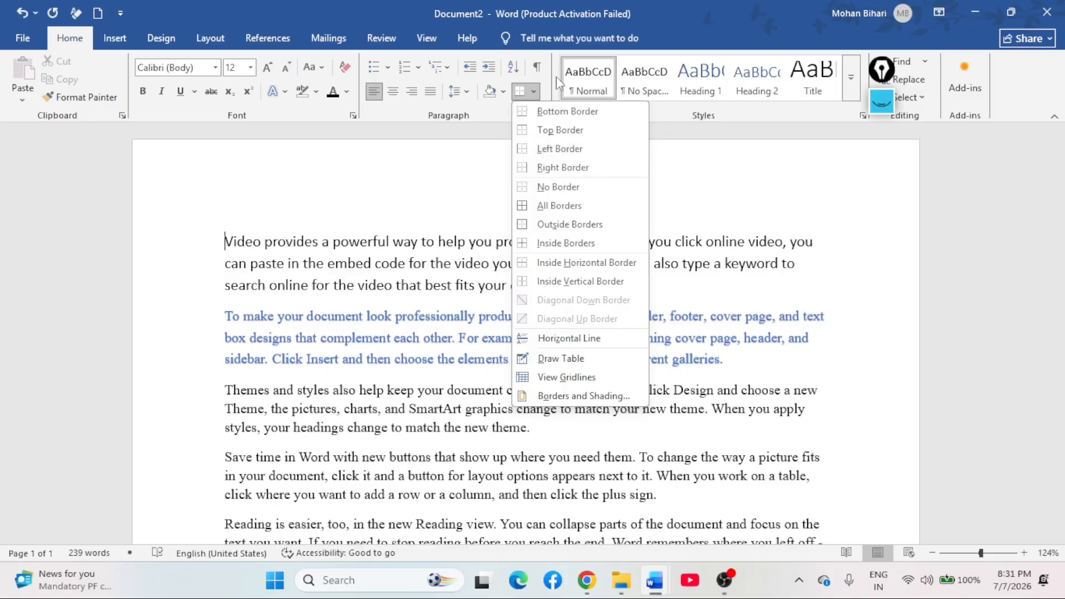
click(536, 92)
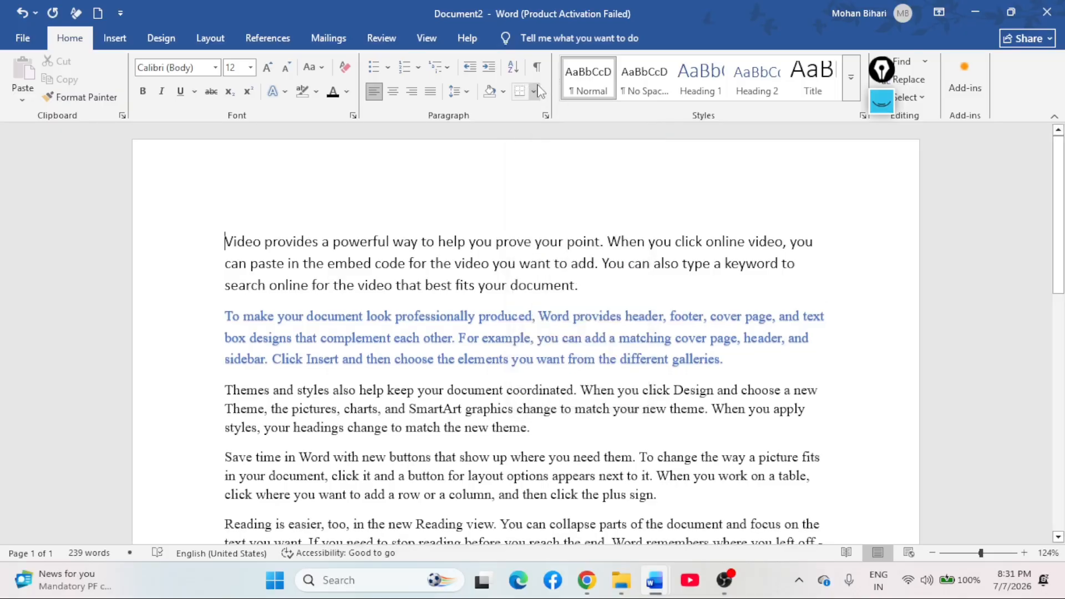
- Try the Intense Emphasis and Strong styles on the first paragraph, and return it to the Normal style
click(849, 77)
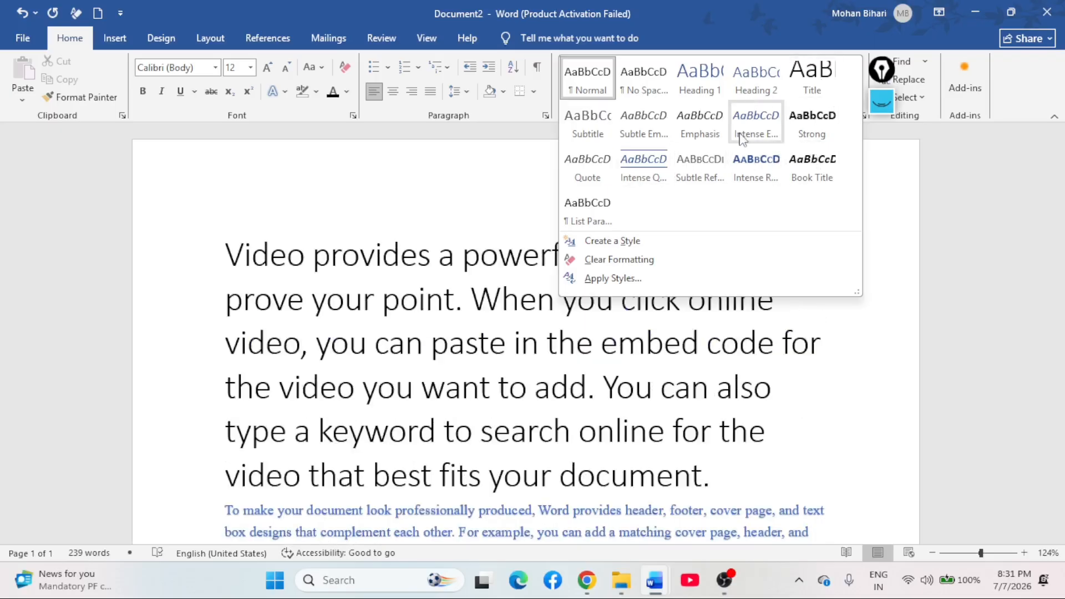
click(755, 125)
drag(253, 242, 574, 285)
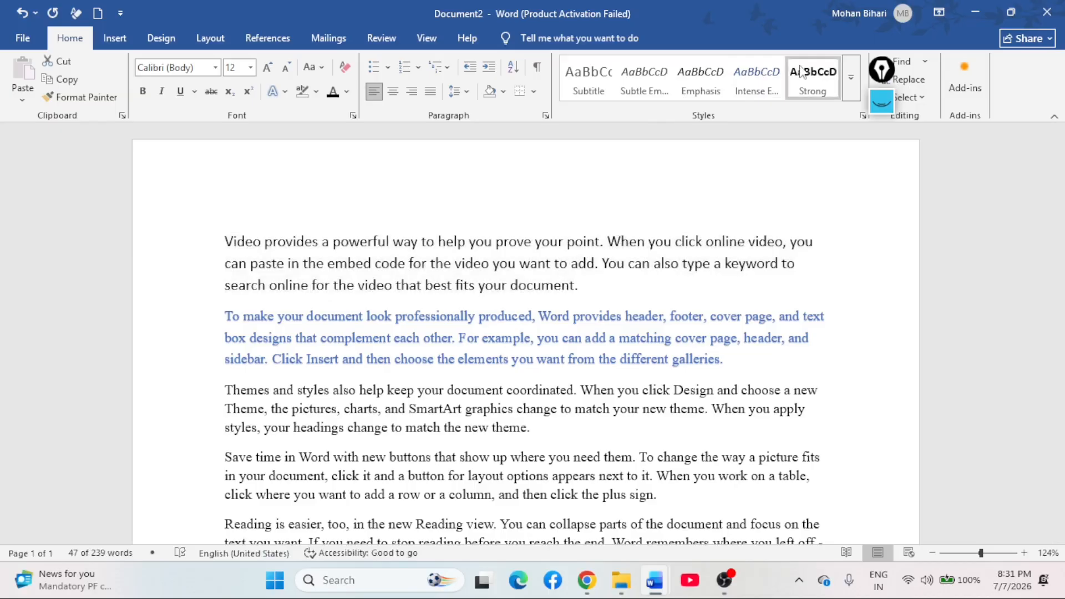
click(756, 75)
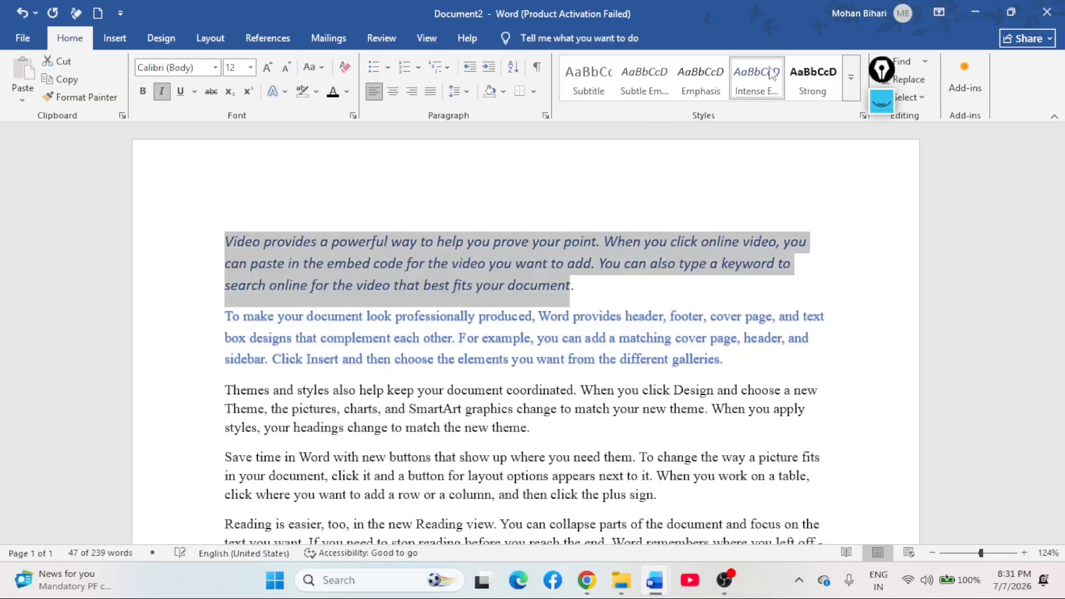
click(822, 71)
click(847, 88)
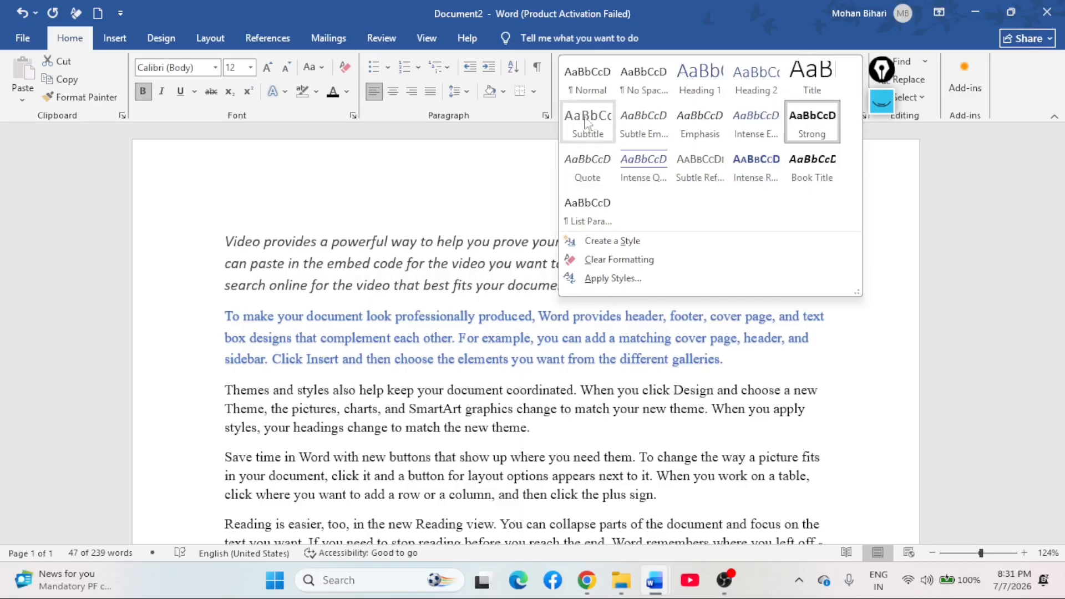
click(587, 78)
click(625, 263)
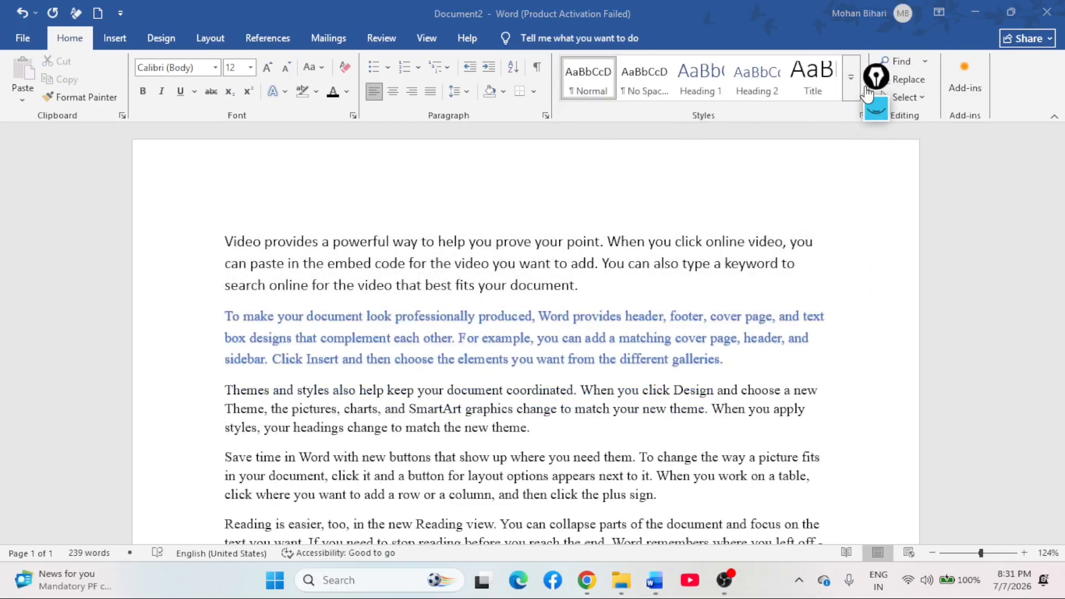
- Search the document for "V" and for "A", clear the search, and close the Navigation pane
click(923, 62)
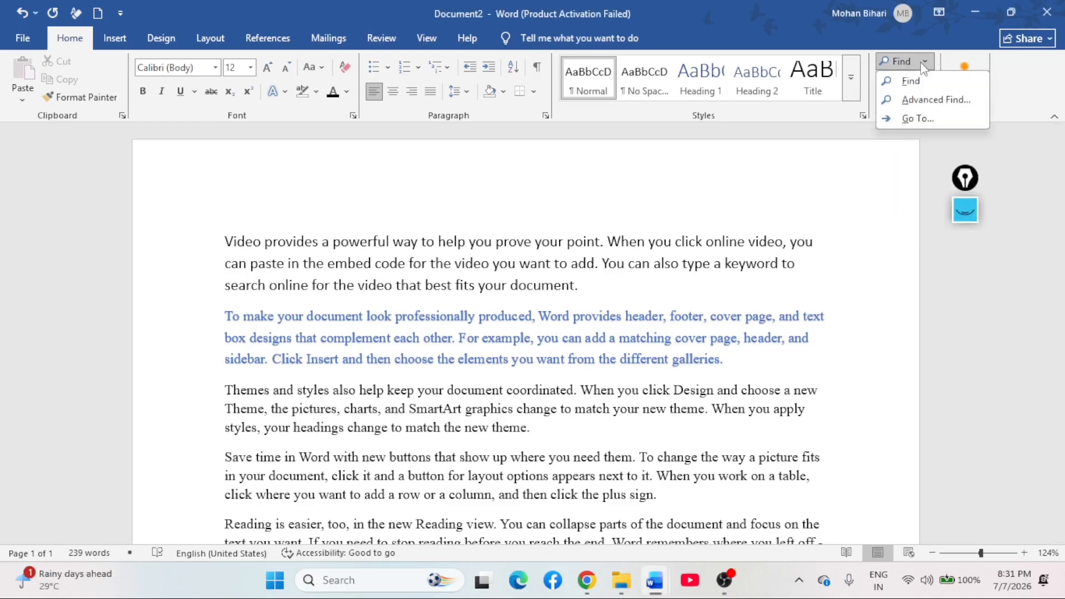
click(920, 79)
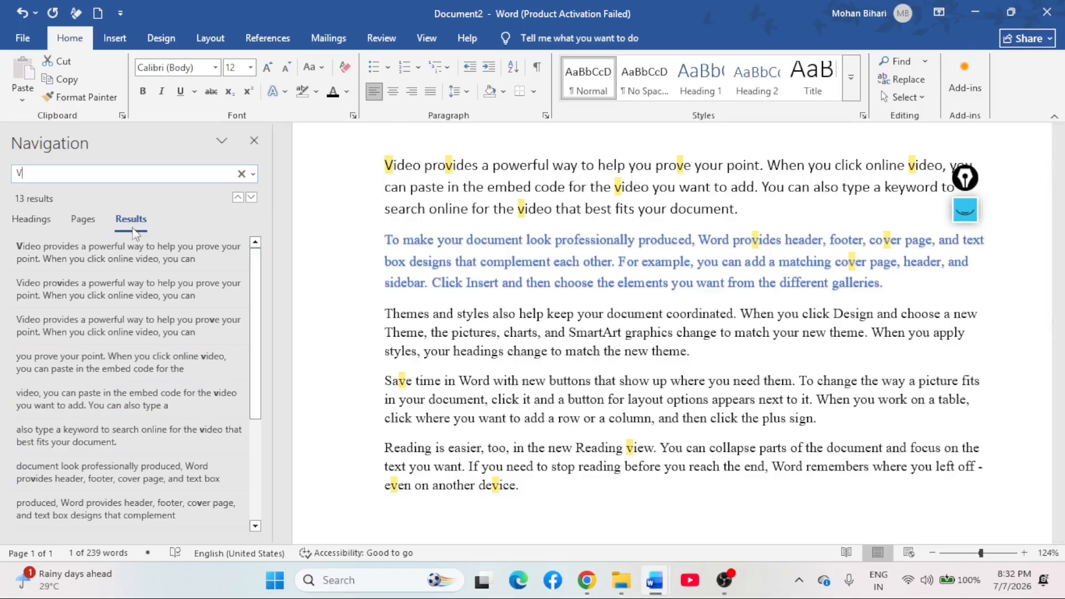
click(241, 174)
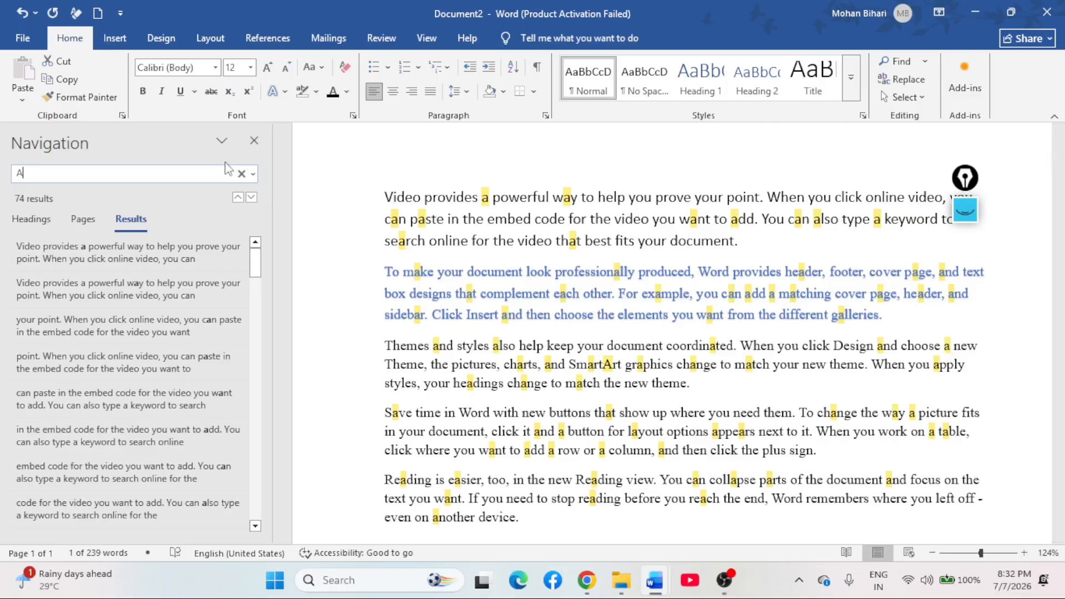
click(242, 174)
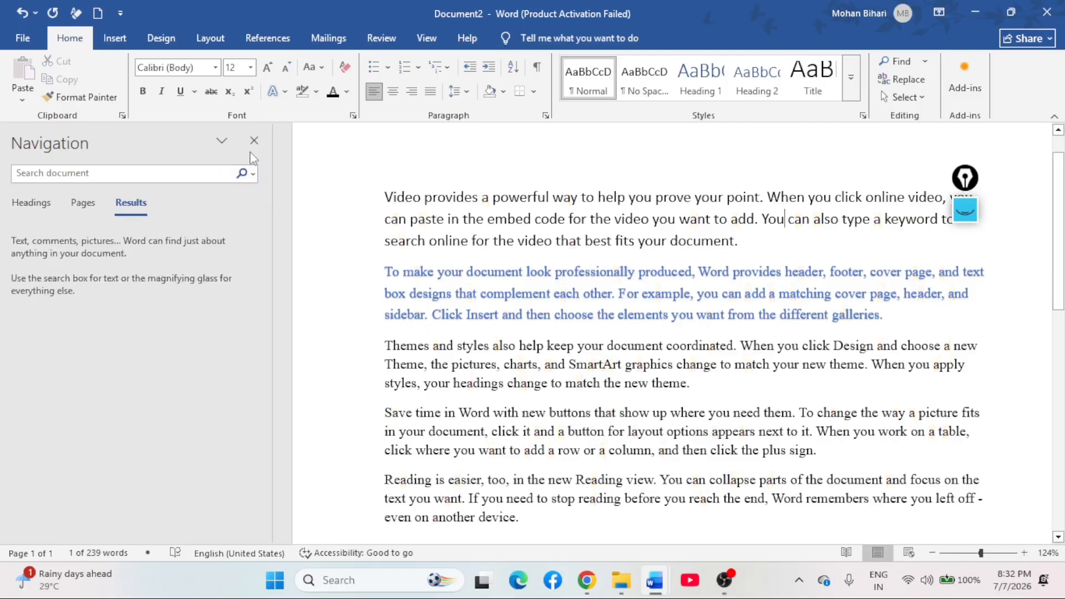
click(254, 140)
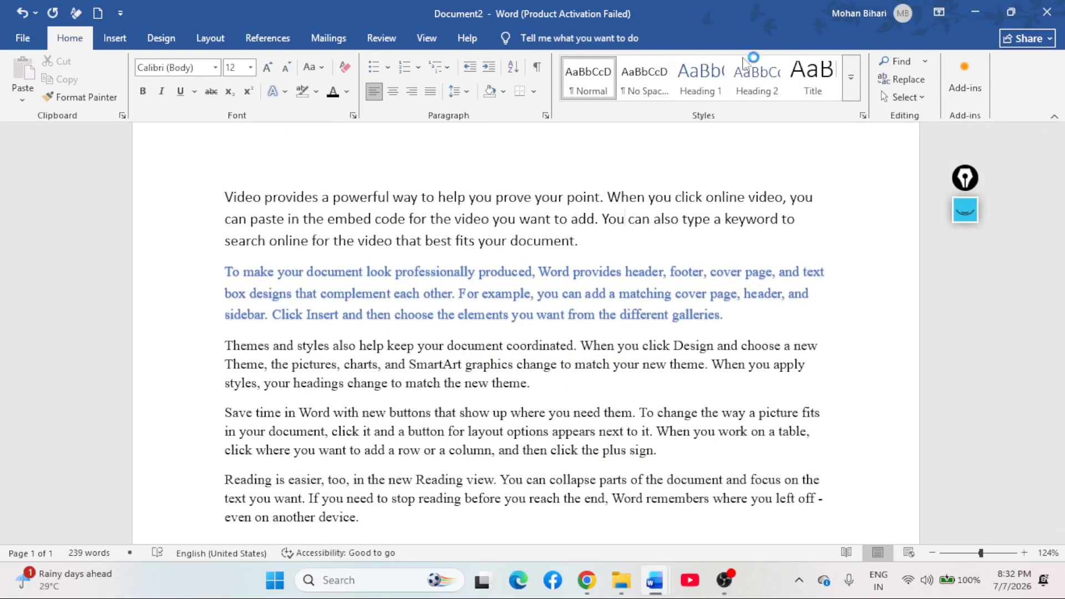
- Set up a replacement of "A" with "B" and find an occurrence in the first paragraph
click(910, 81)
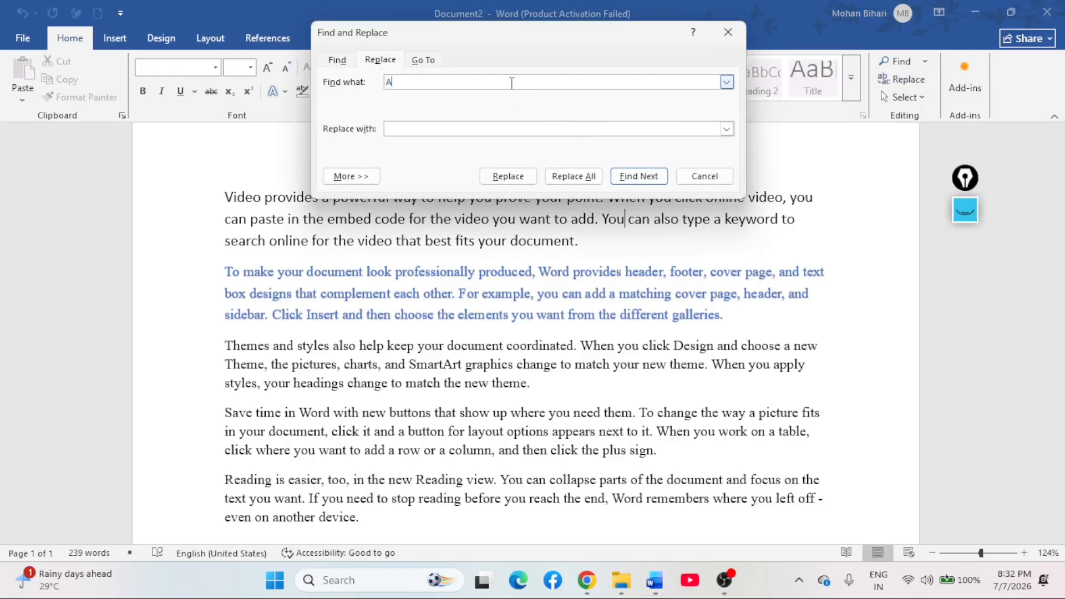
click(564, 127)
text(BN)
click(533, 176)
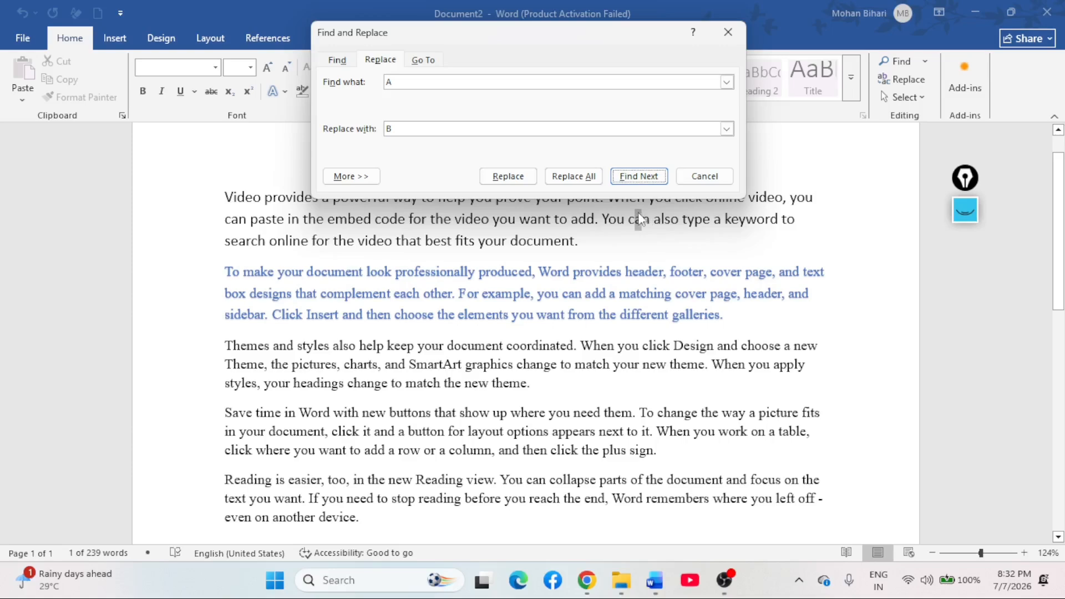
click(964, 210)
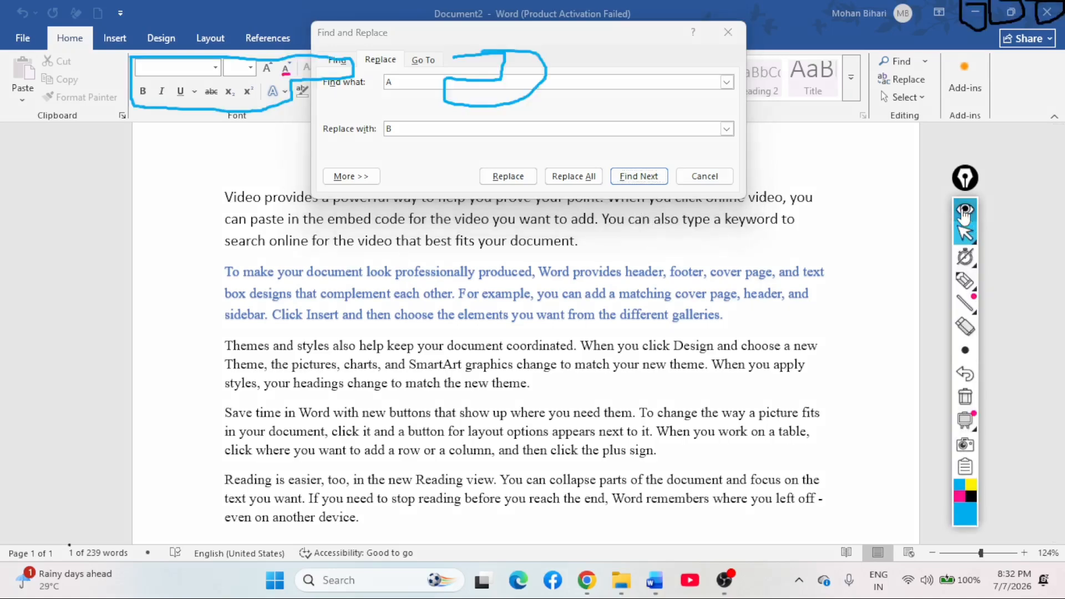
click(632, 178)
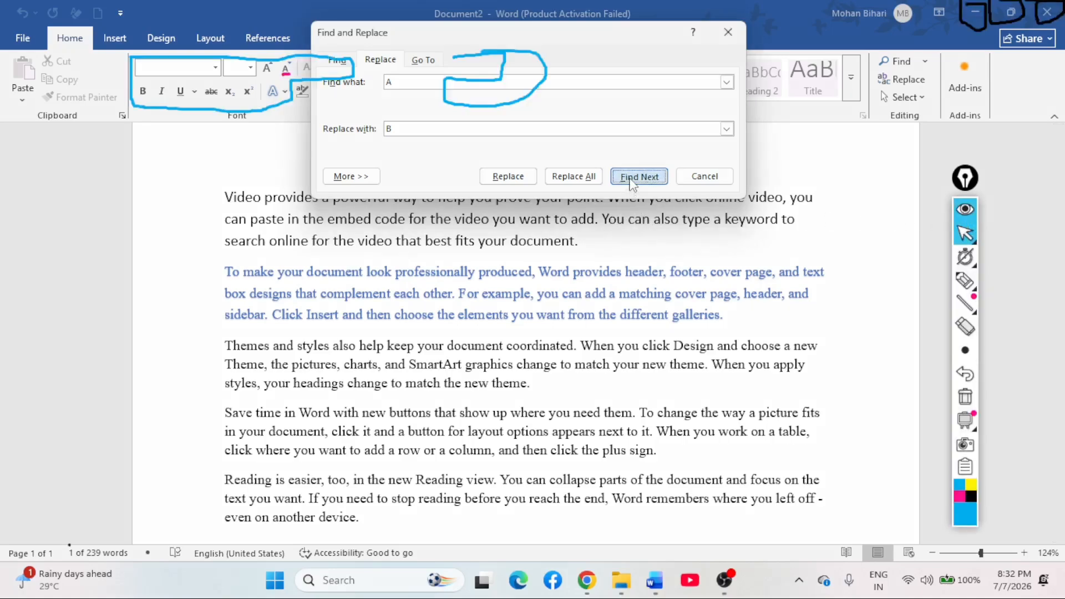
click(966, 222)
click(966, 222)
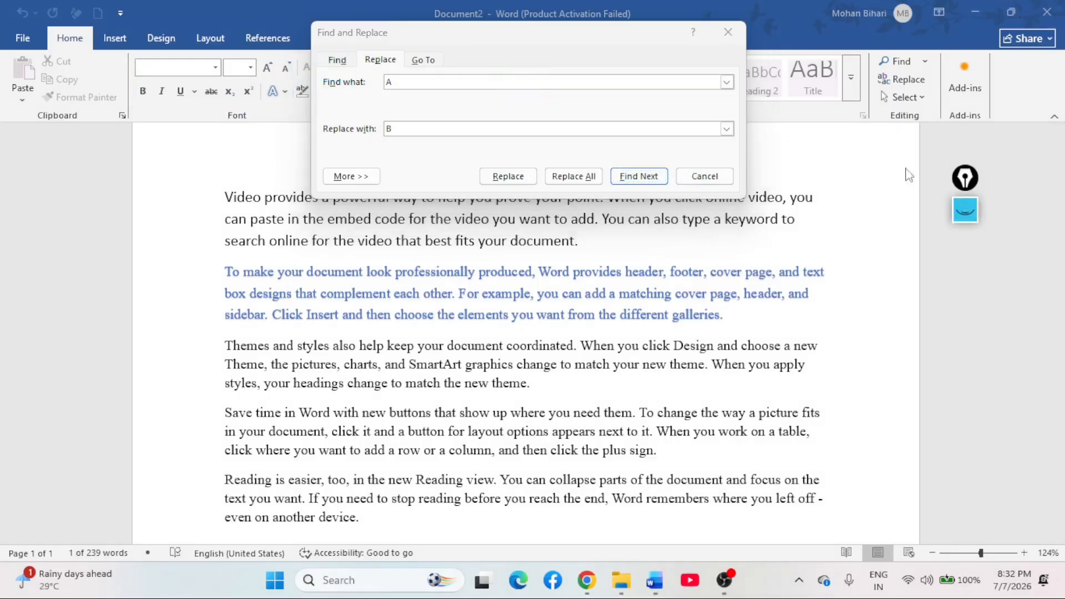
- Step through several occurrences of "A", replace all of them with "B", and close Find and Replace
click(630, 177)
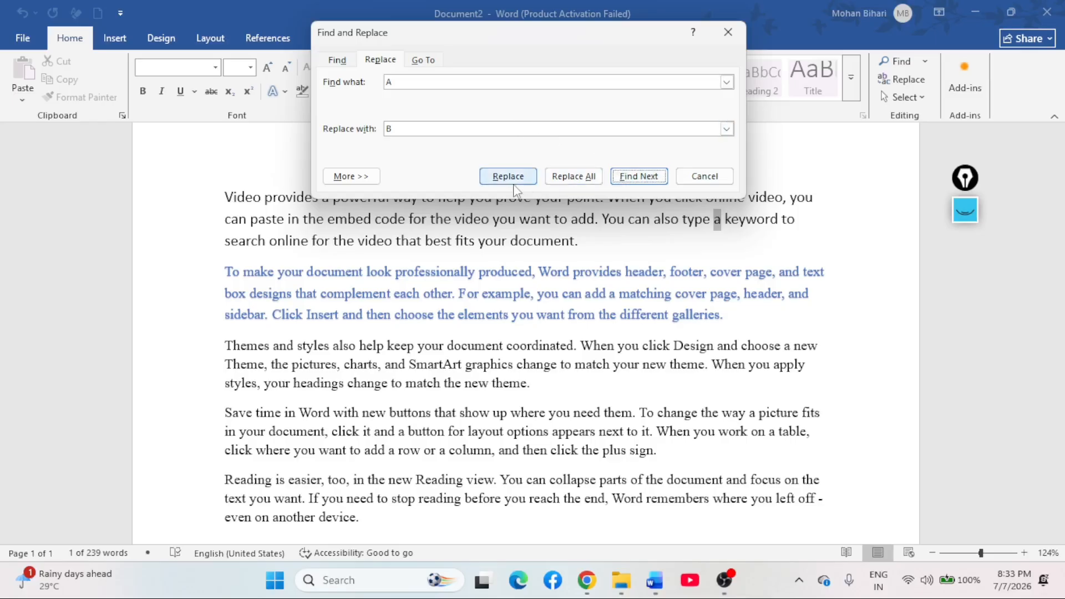
click(645, 176)
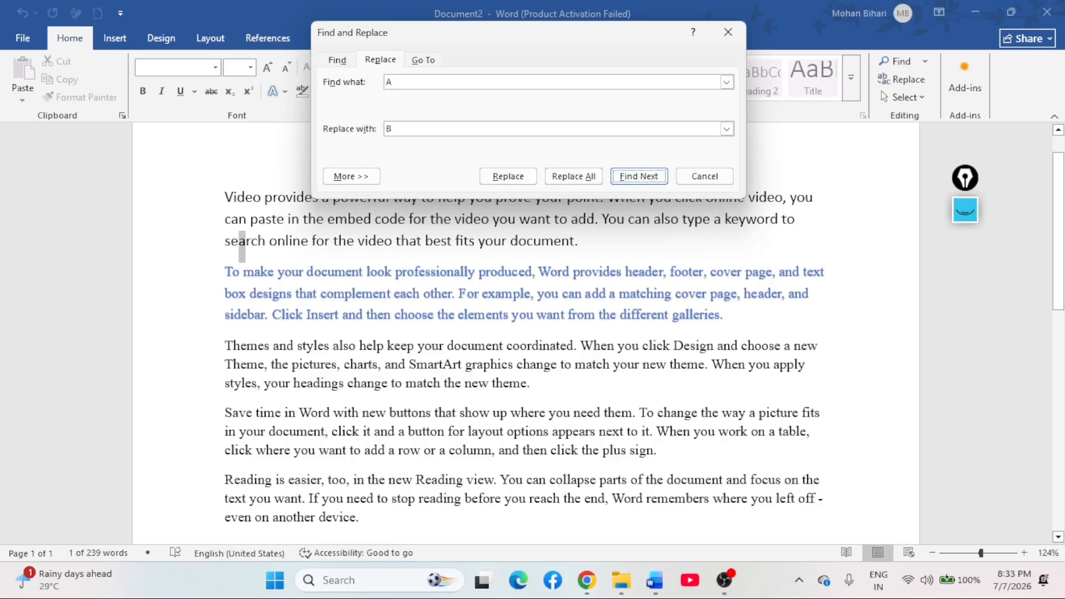
click(633, 177)
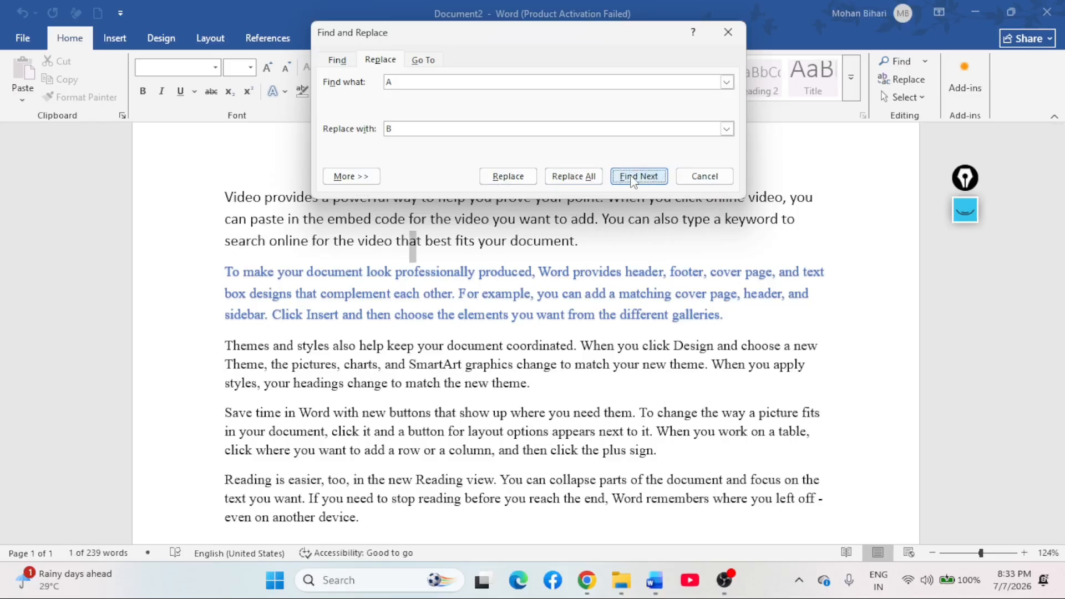
click(633, 177)
click(633, 177)
click(582, 182)
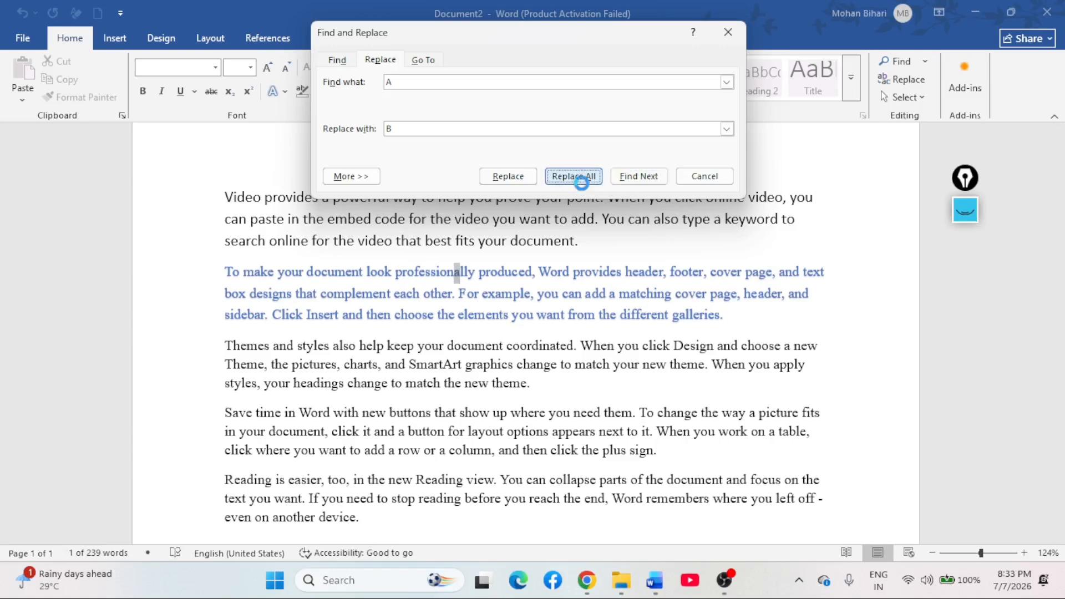
click(615, 155)
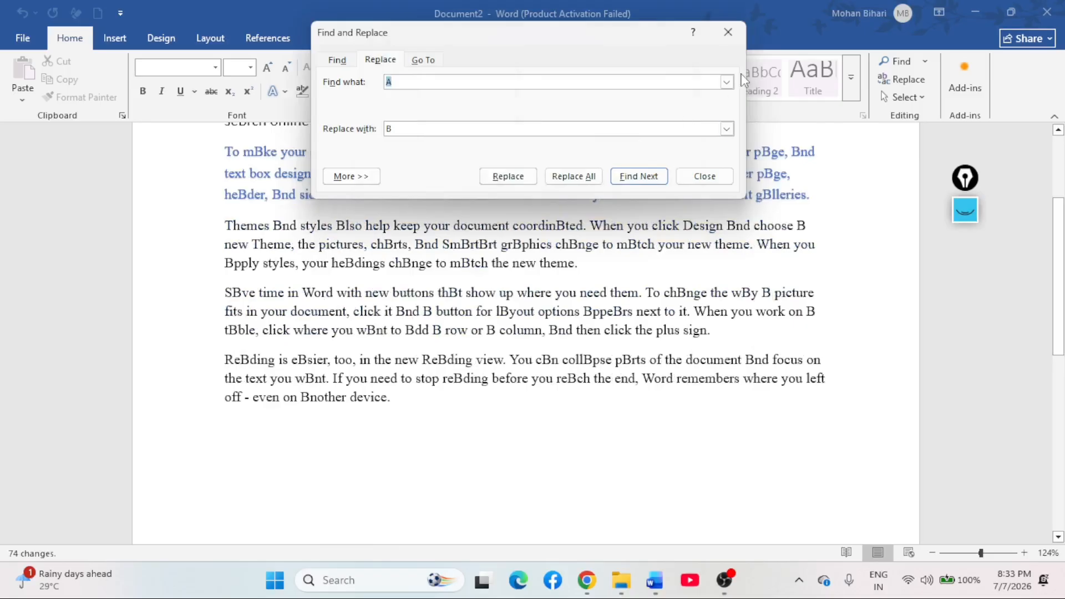
click(728, 32)
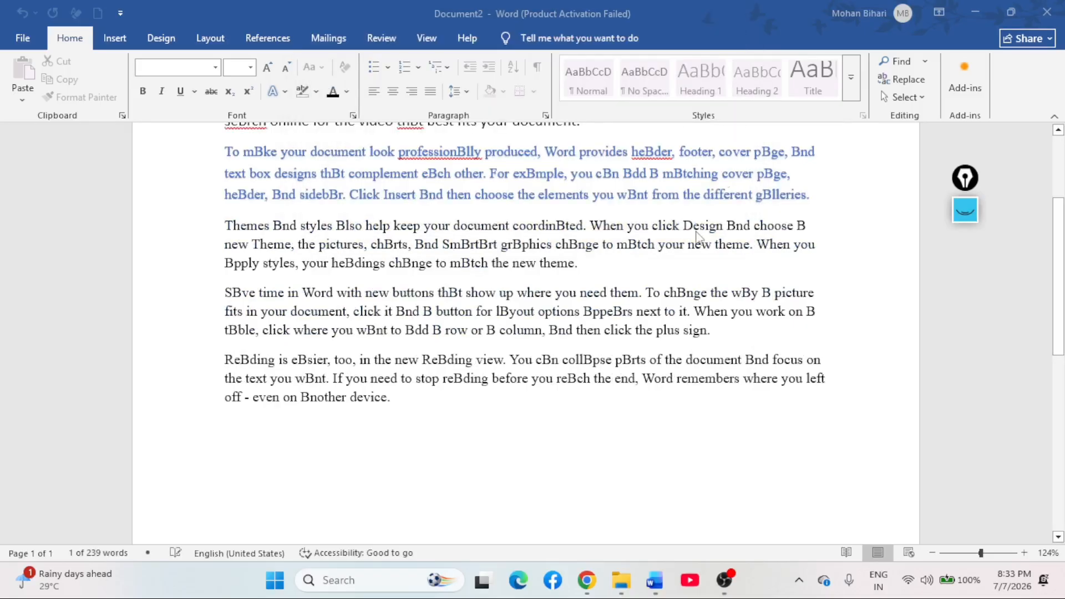
scroll(698, 238, up, 1)
scroll(697, 237, up, 2)
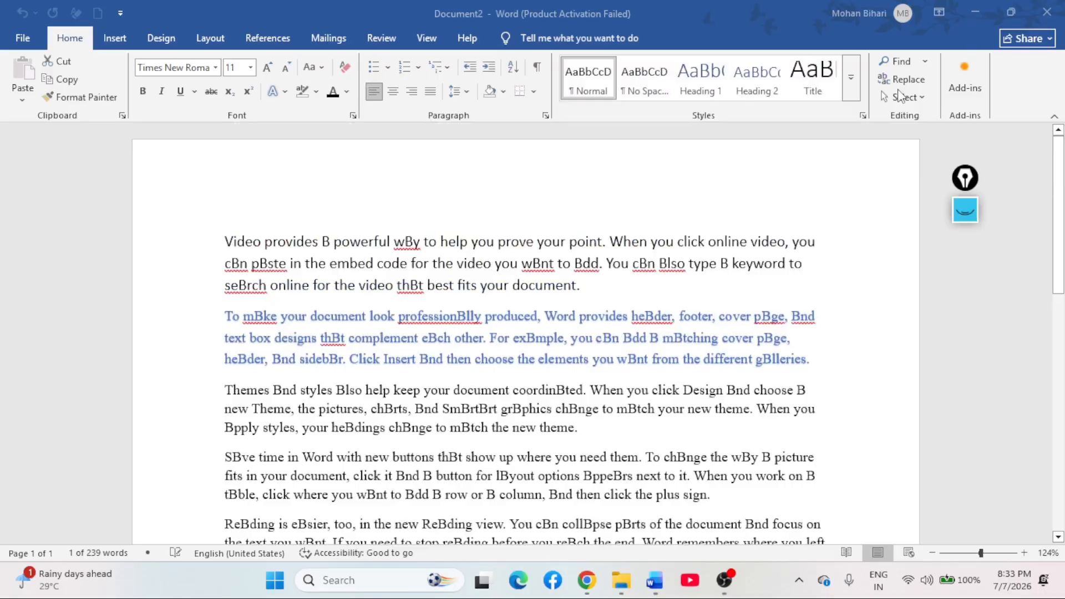
- Select all the text in the document
click(921, 99)
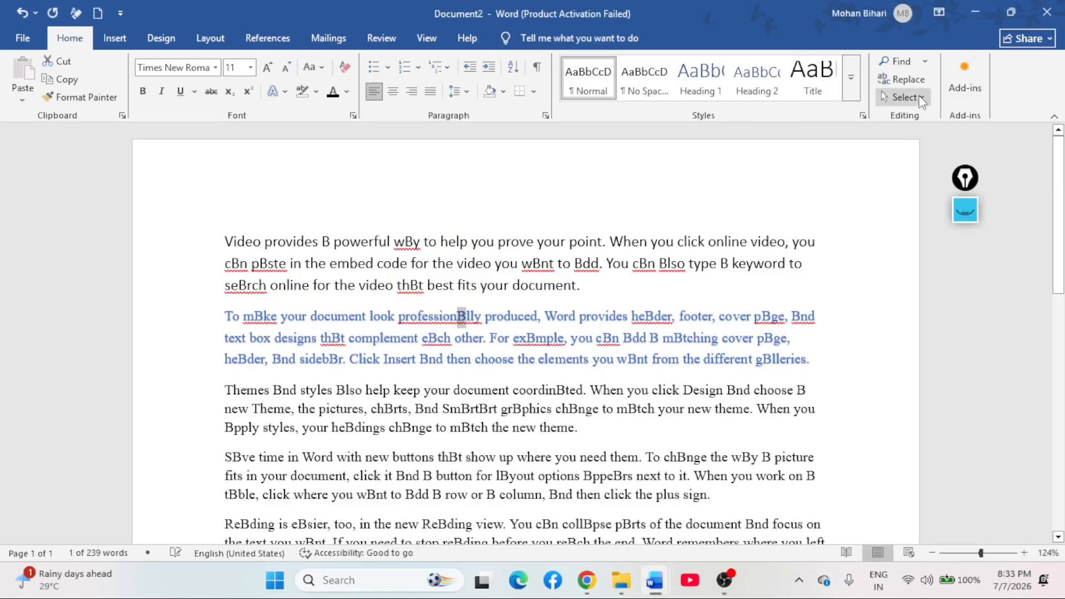
click(922, 100)
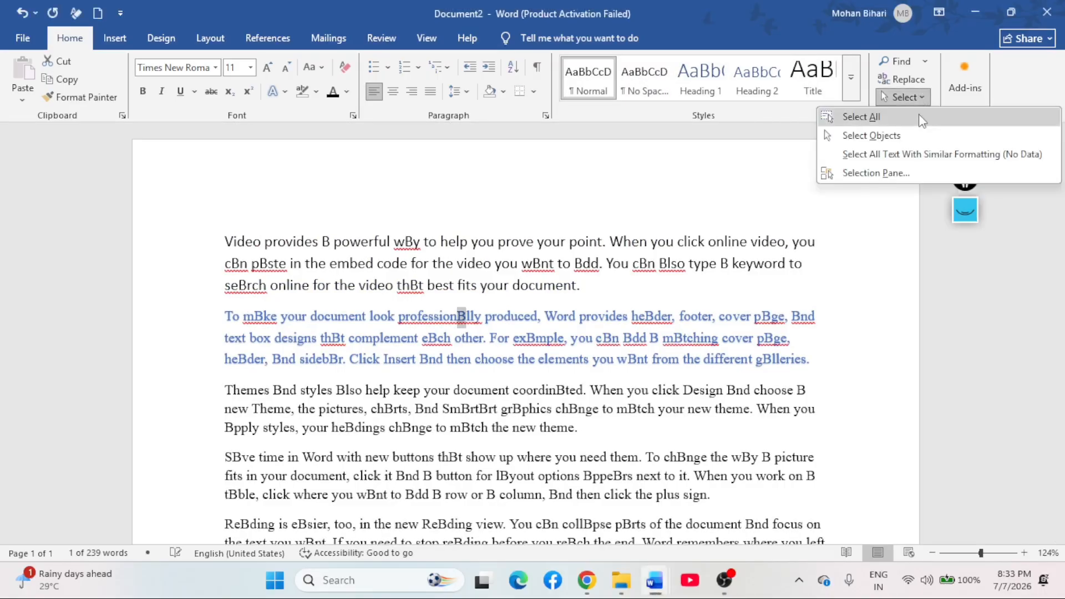
click(918, 116)
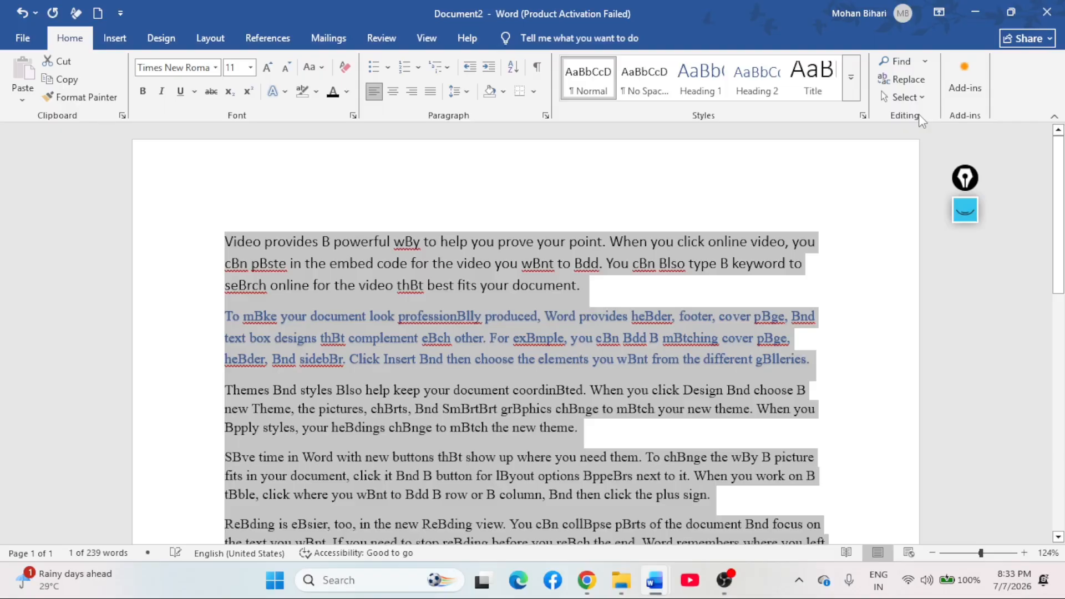
scroll(675, 326, down, 2)
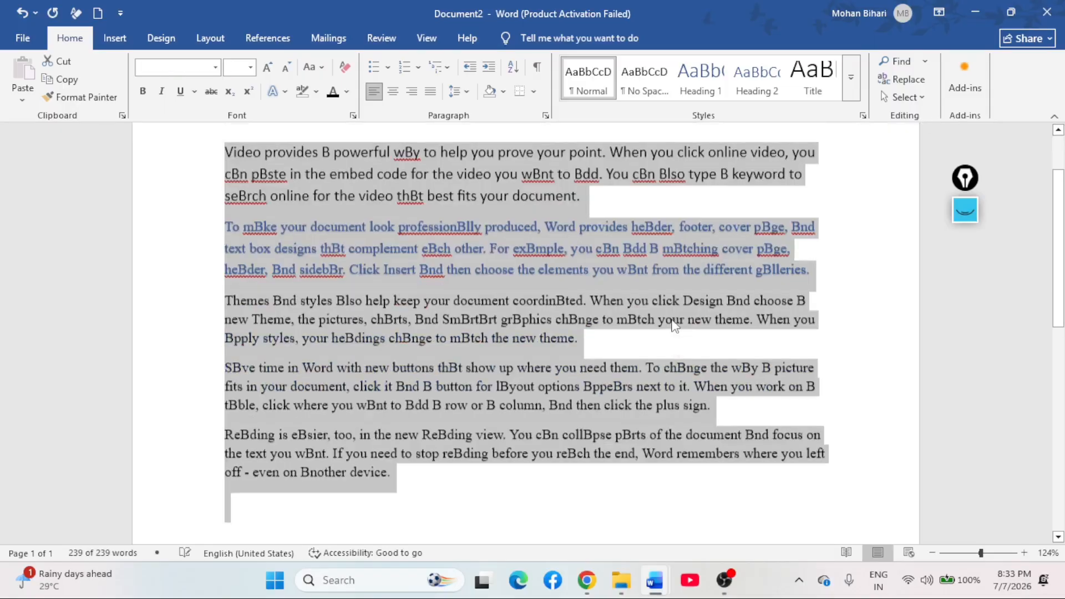
scroll(674, 326, up, 1)
- Turn on Select Objects, try selecting all text with similar formatting, and view the remaining selection options
click(921, 97)
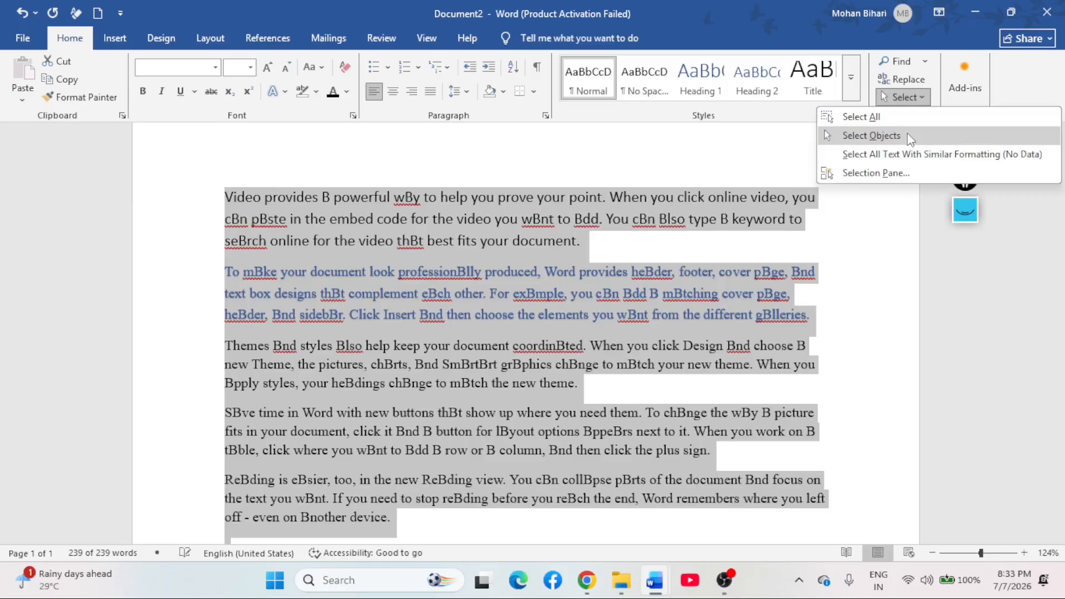
click(906, 135)
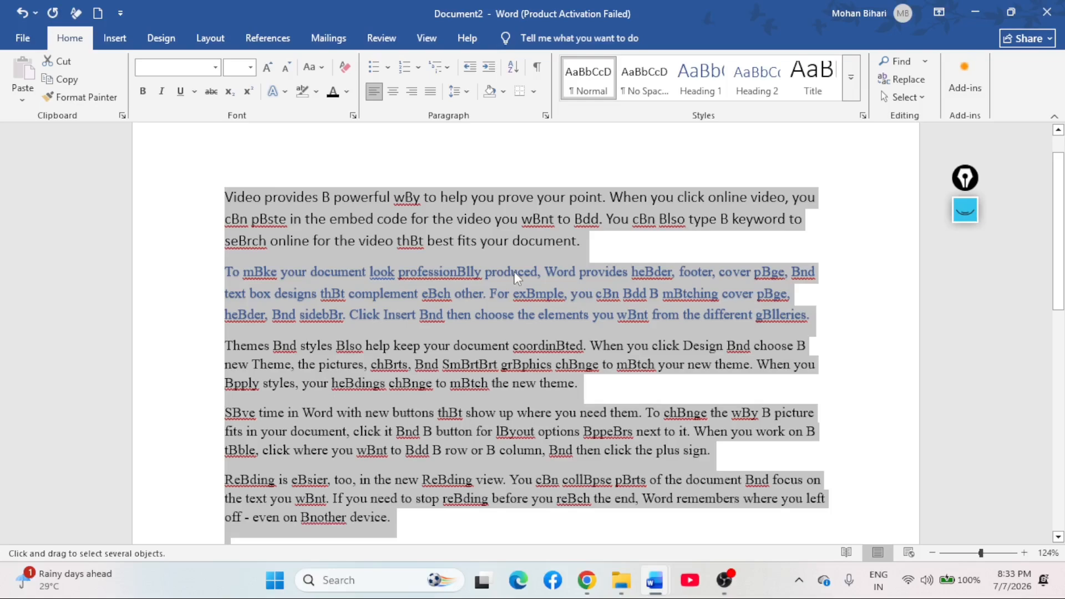
click(909, 97)
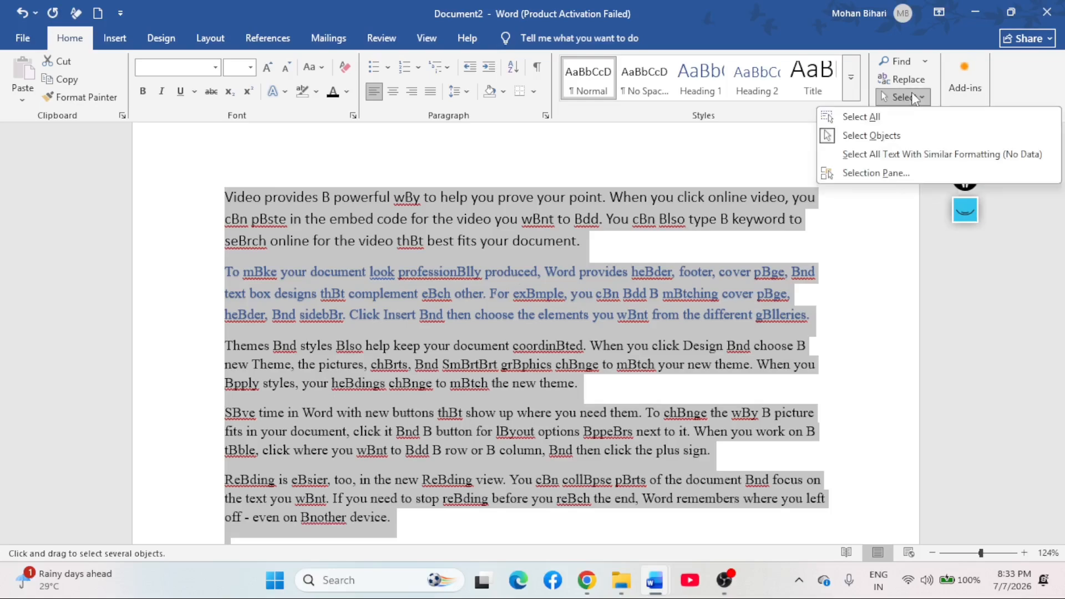
click(917, 154)
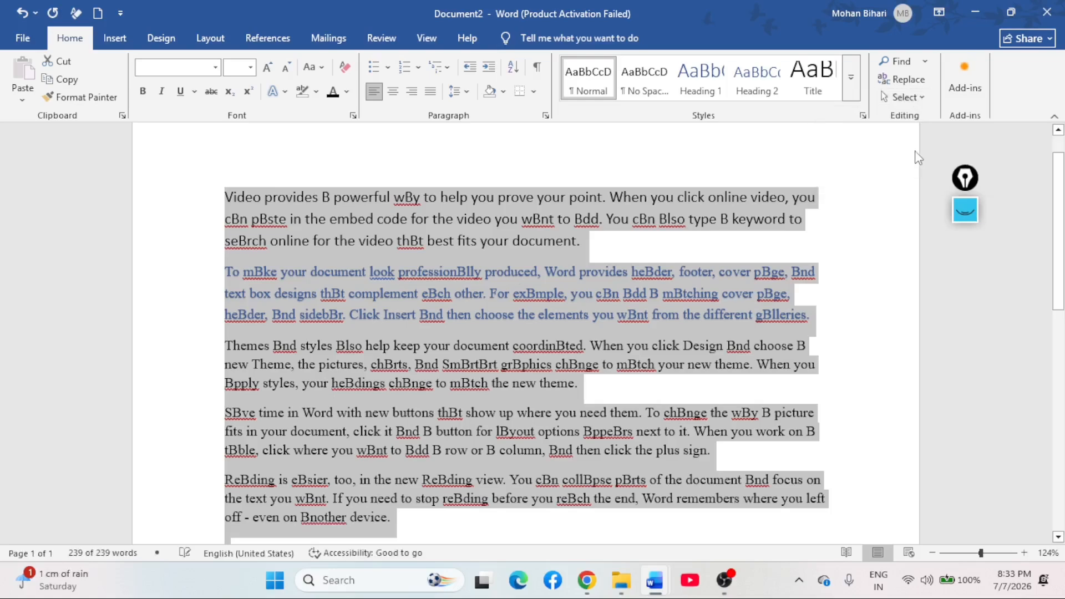
click(916, 99)
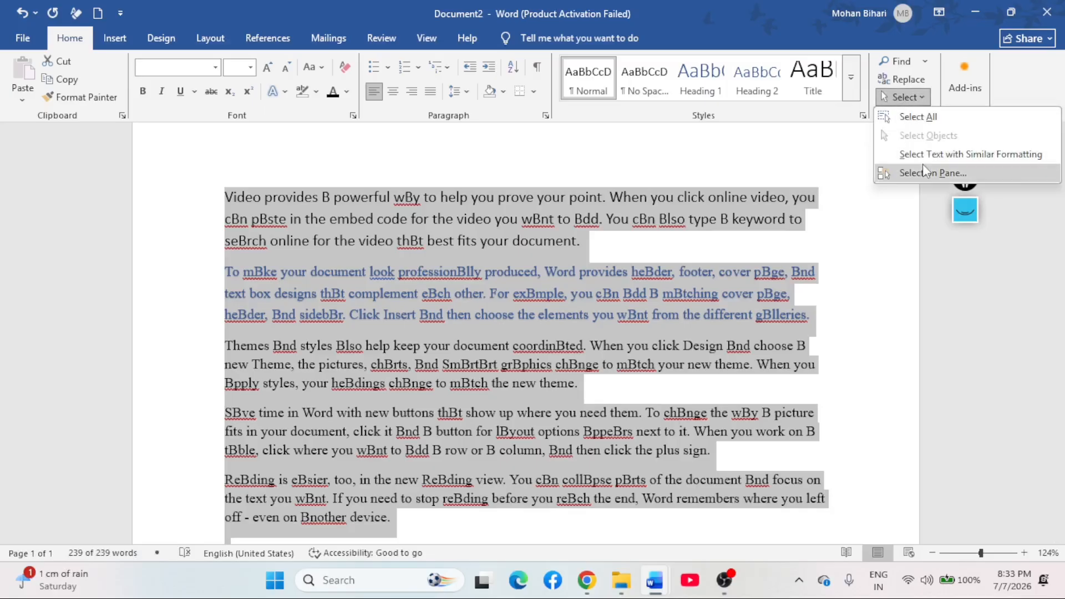
- Delete all the selected text, leaving the document empty
click(920, 79)
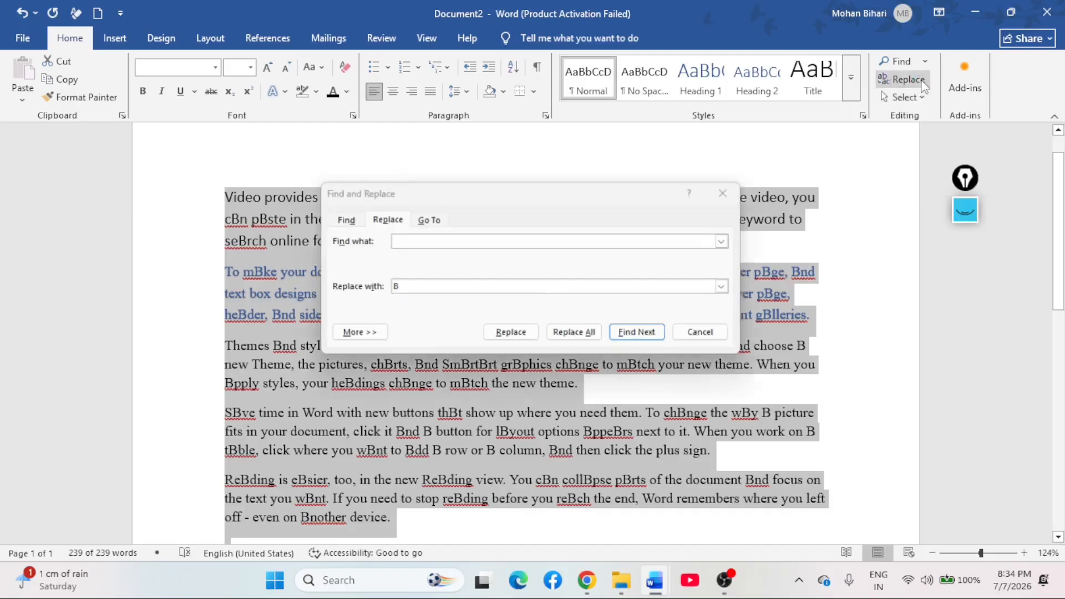
click(732, 192)
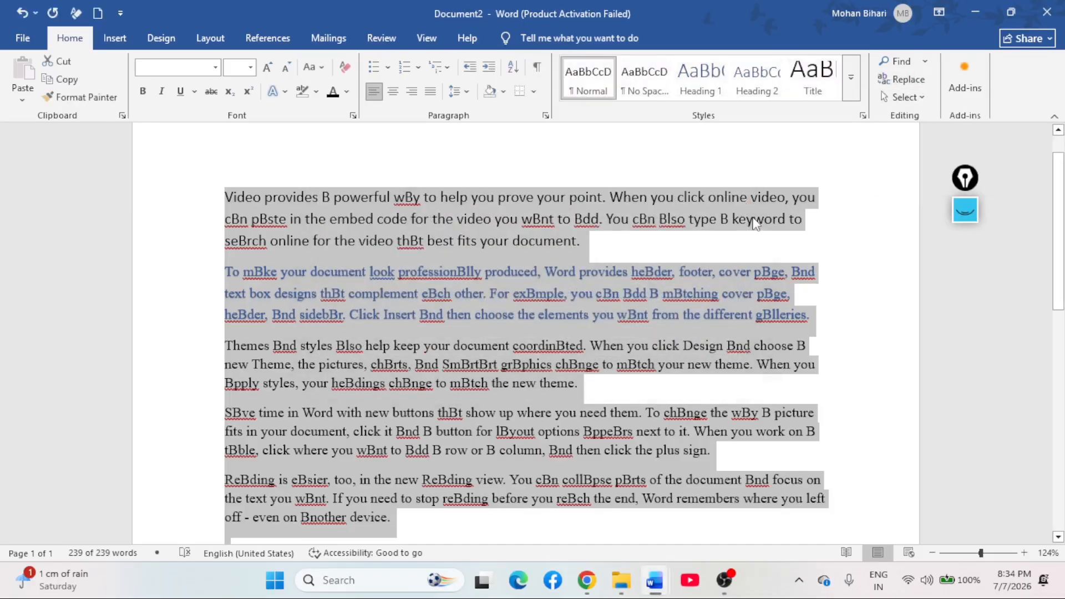
key(Delete)
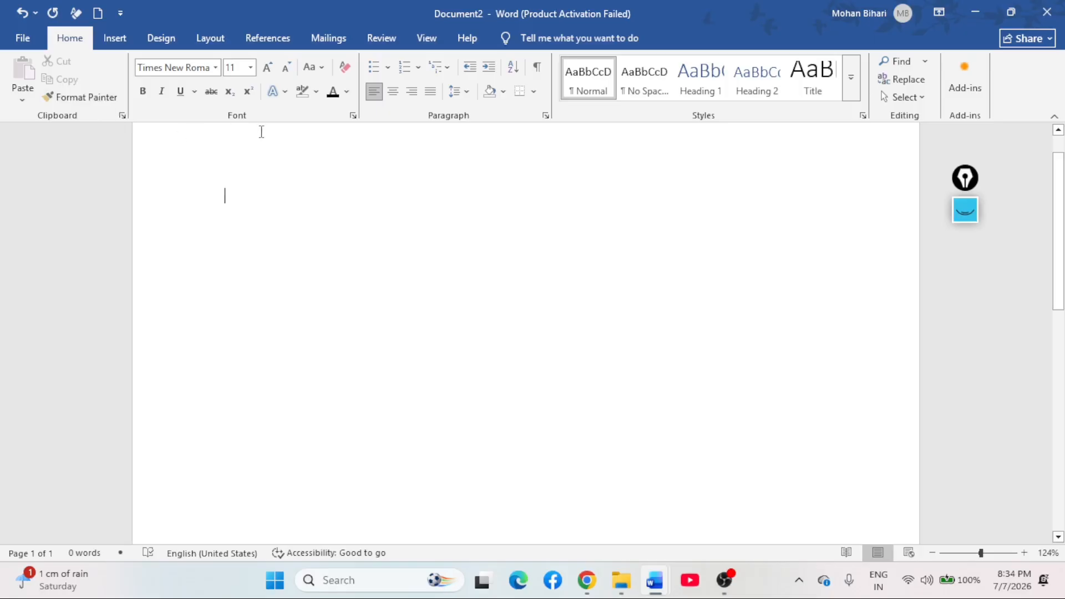
- Show the hidden screen annotations over the Home tab and erase all of them
click(110, 40)
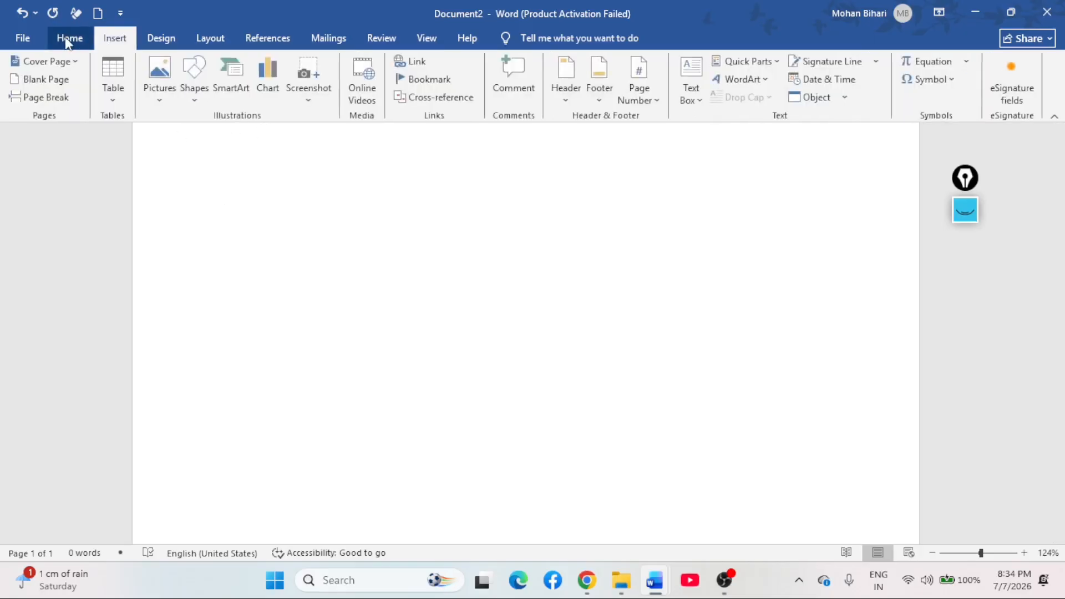
click(69, 43)
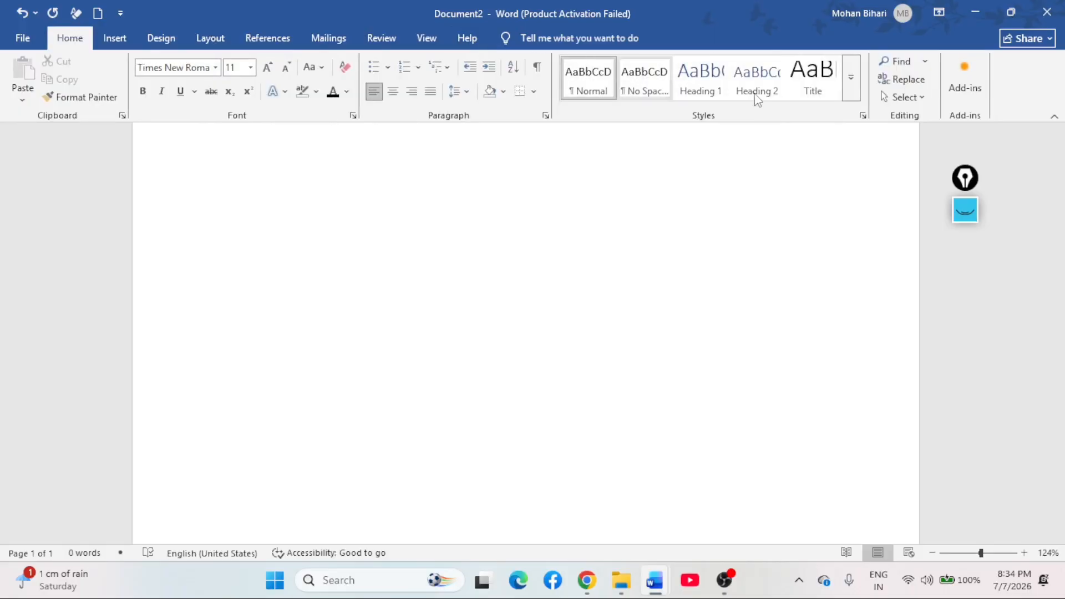
click(965, 219)
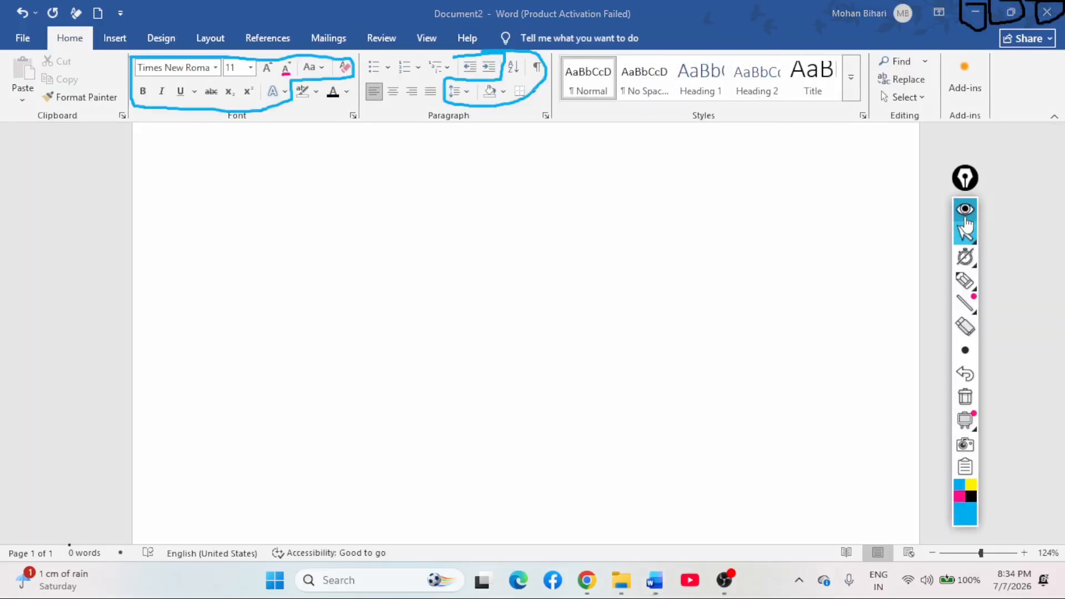
click(971, 407)
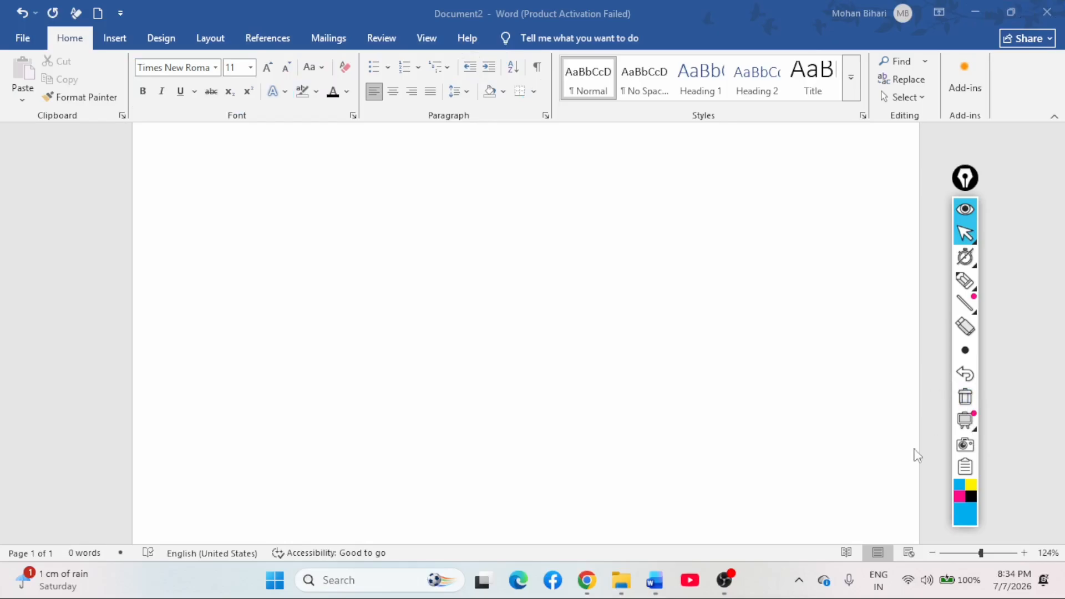